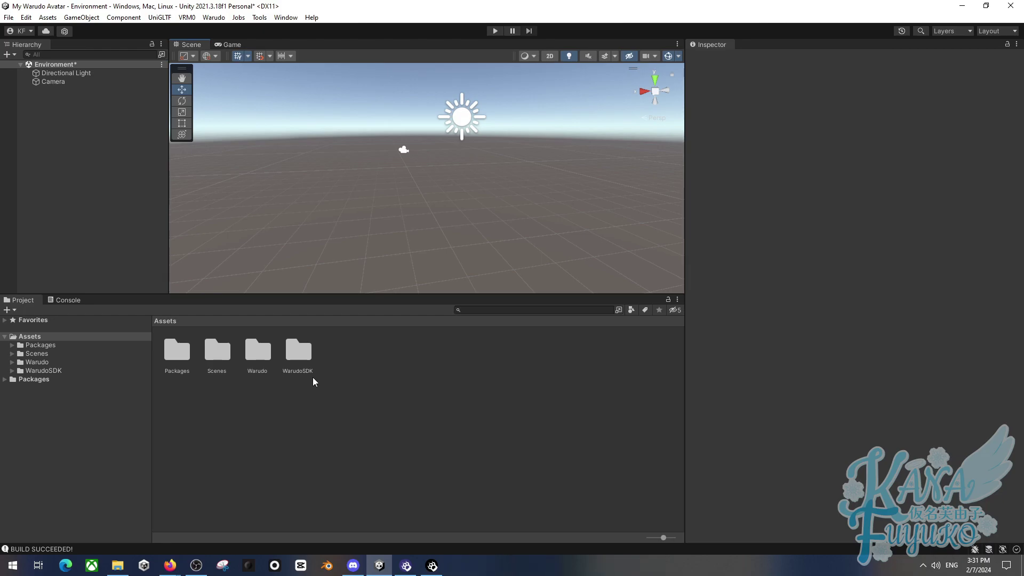
click(117, 565)
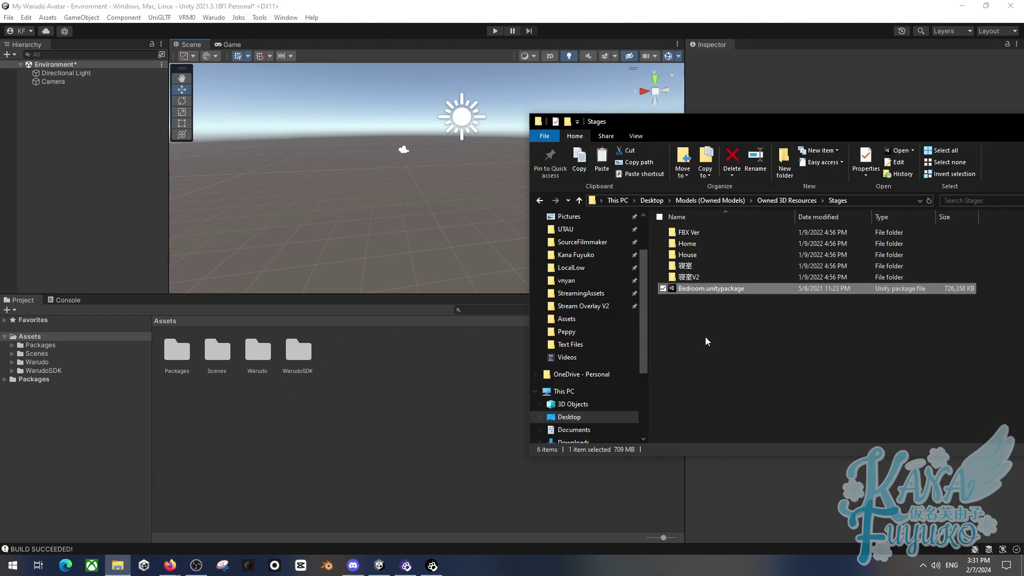
click(663, 288)
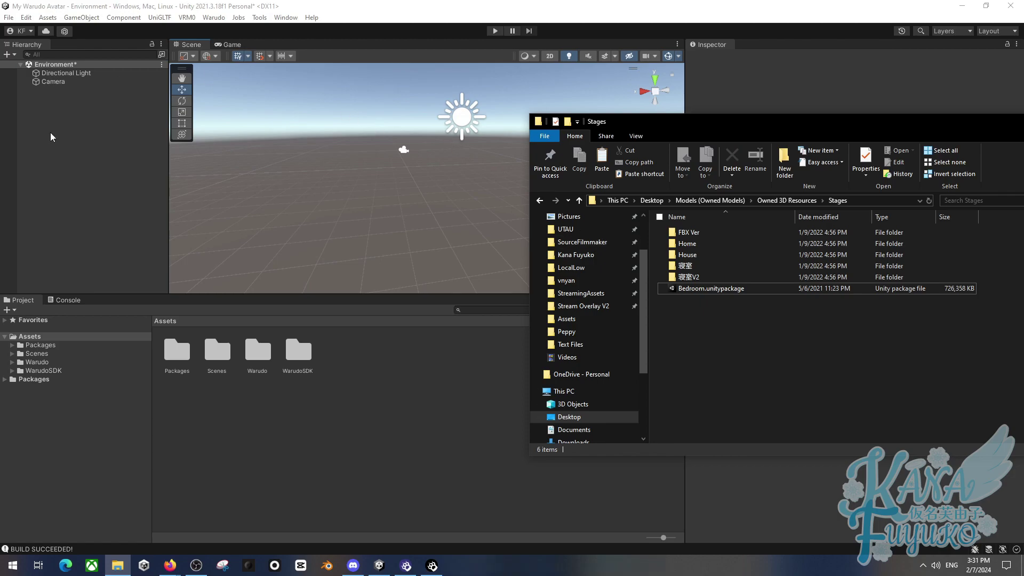
click(94, 95)
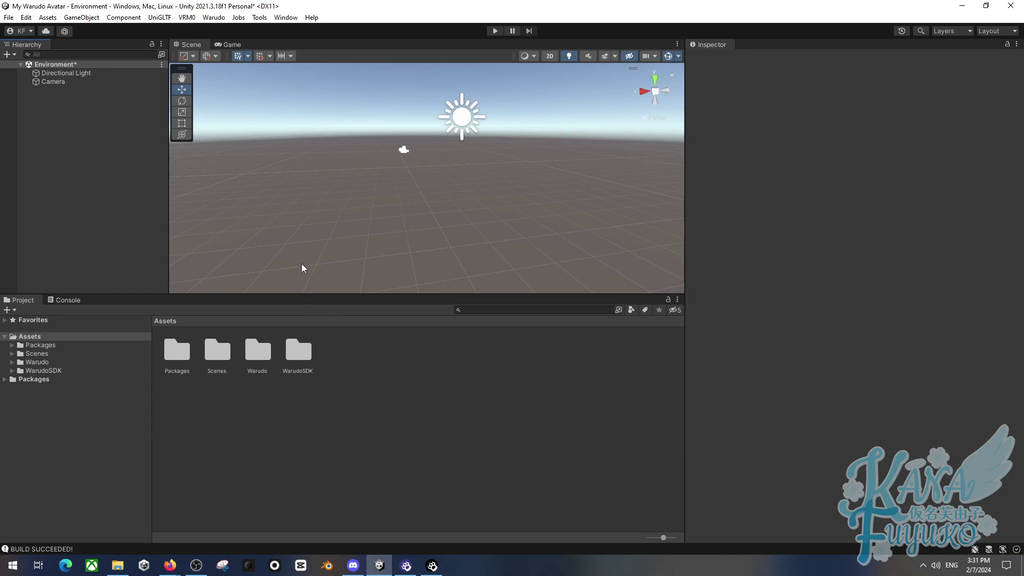
Create a new Warudo mod named 'Environment' and return to the top-level Assets folder.
click(216, 22)
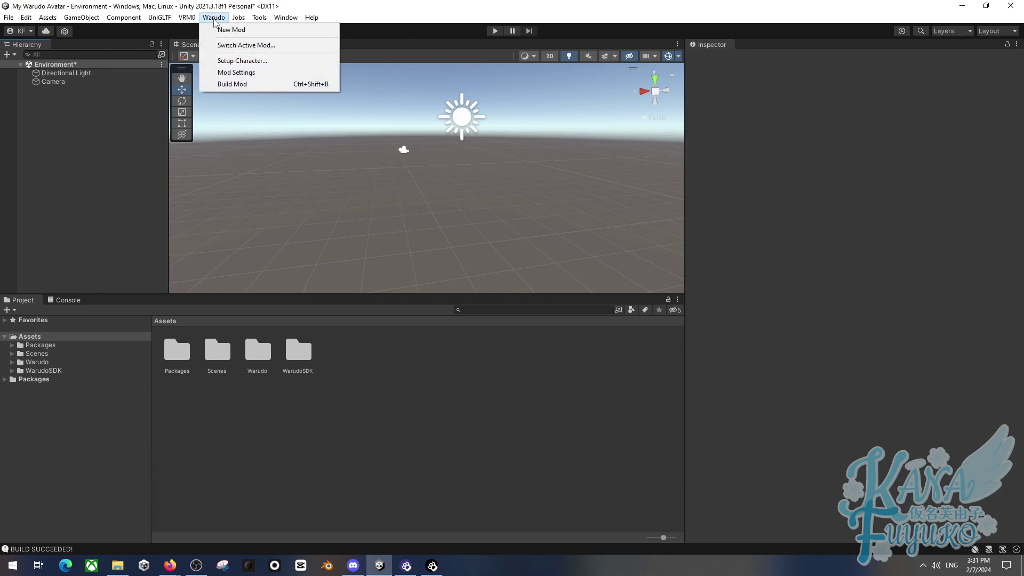
click(224, 29)
click(391, 155)
text(Environment)
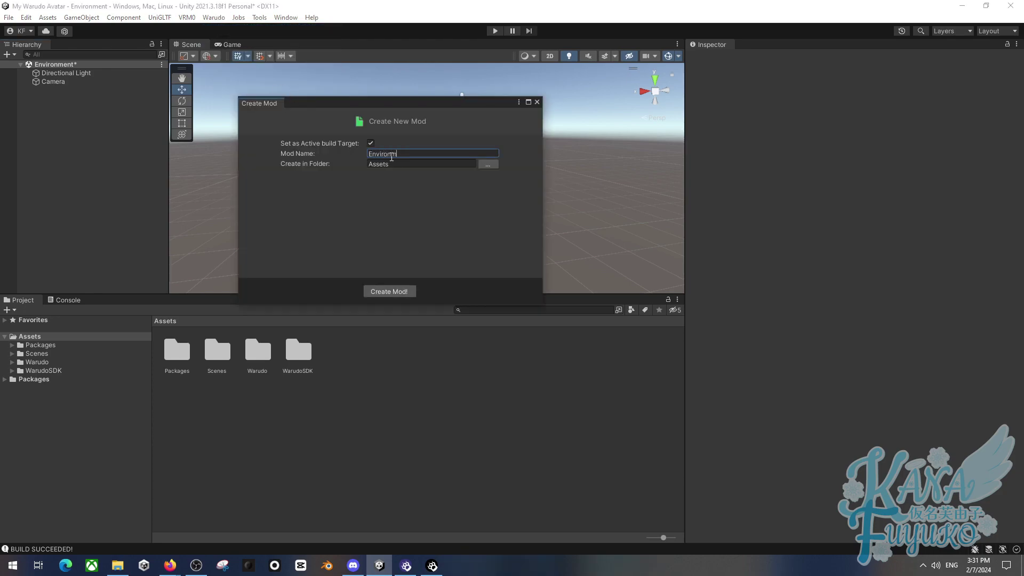
double_click(391, 155)
text(My Bedro)
key(ctrl+a)
text(Enviro)
key(ctrl+a)
text(Environment)
click(395, 293)
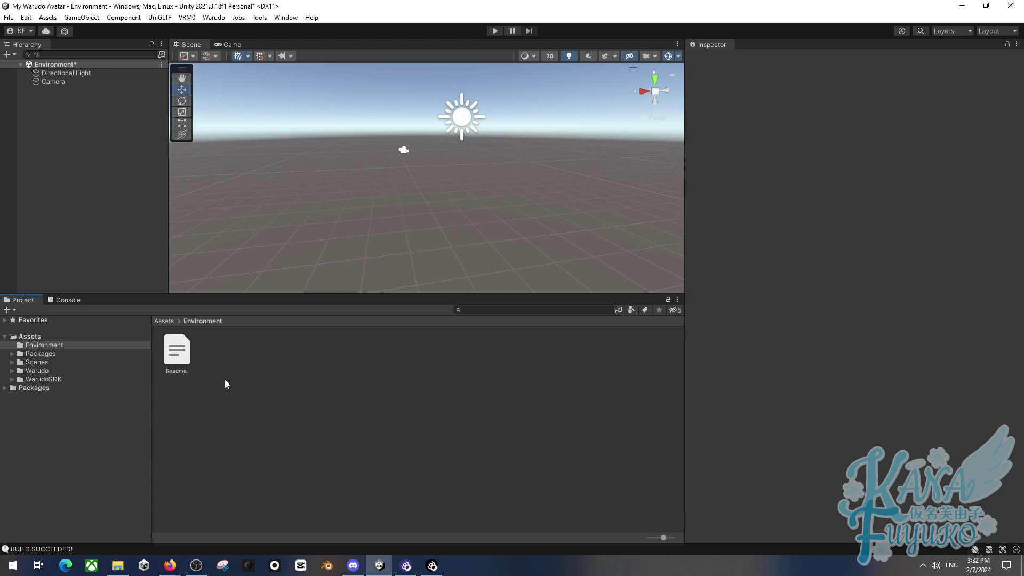
click(165, 321)
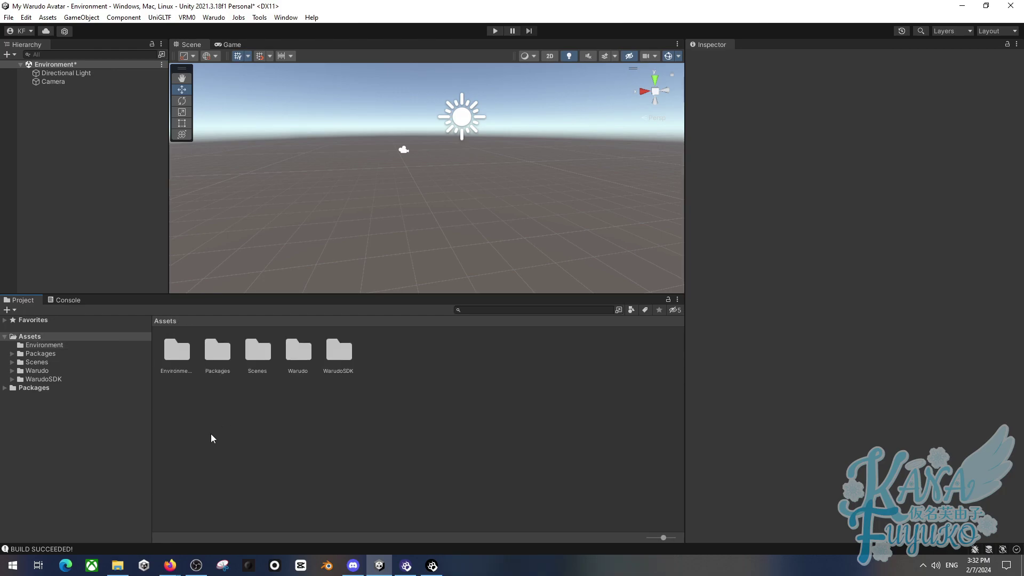
Import all files of Bedroom.unitypackage from the Stages folder into the project's Assets.
click(117, 566)
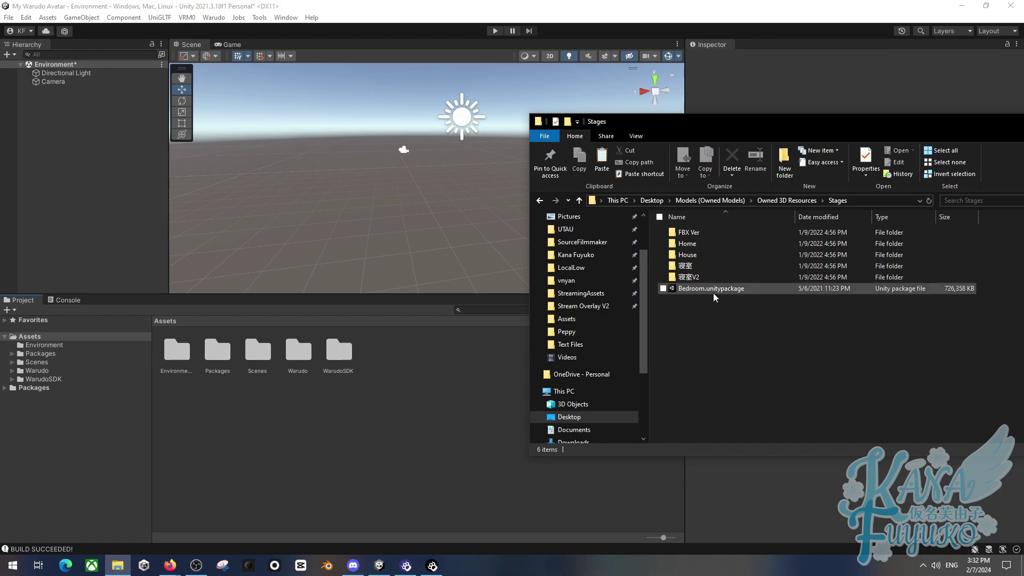
drag(688, 290, 374, 415)
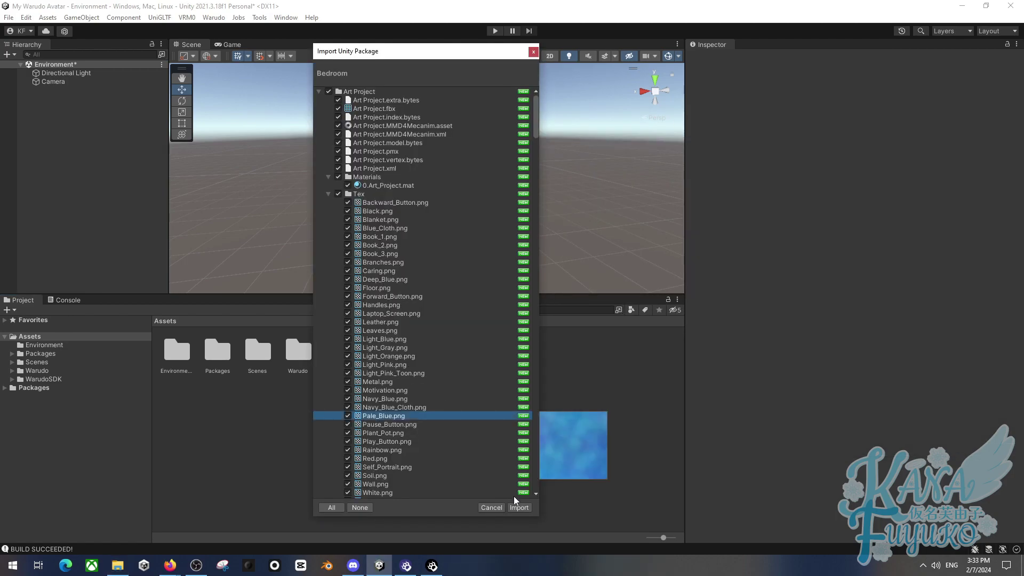
click(519, 507)
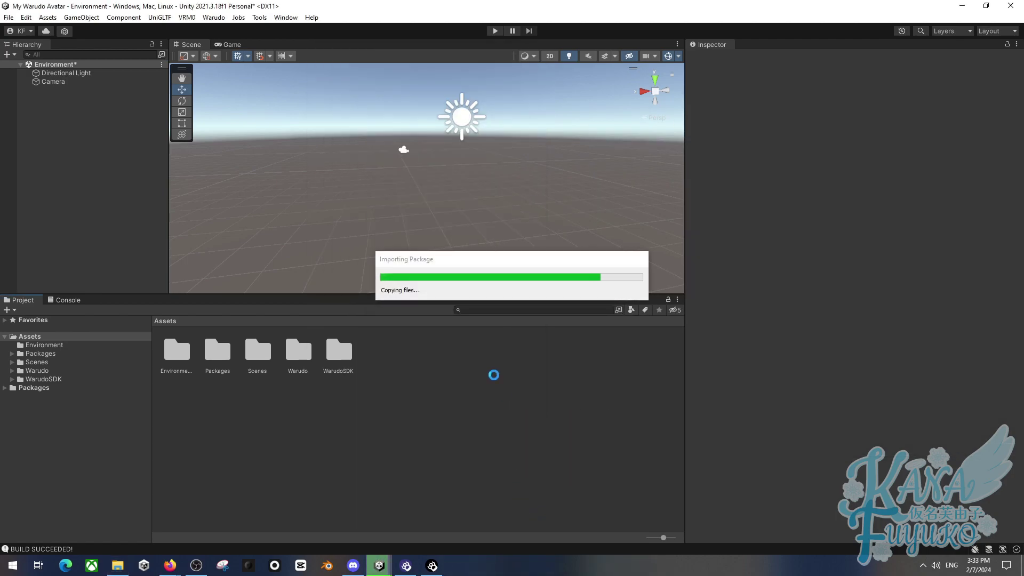
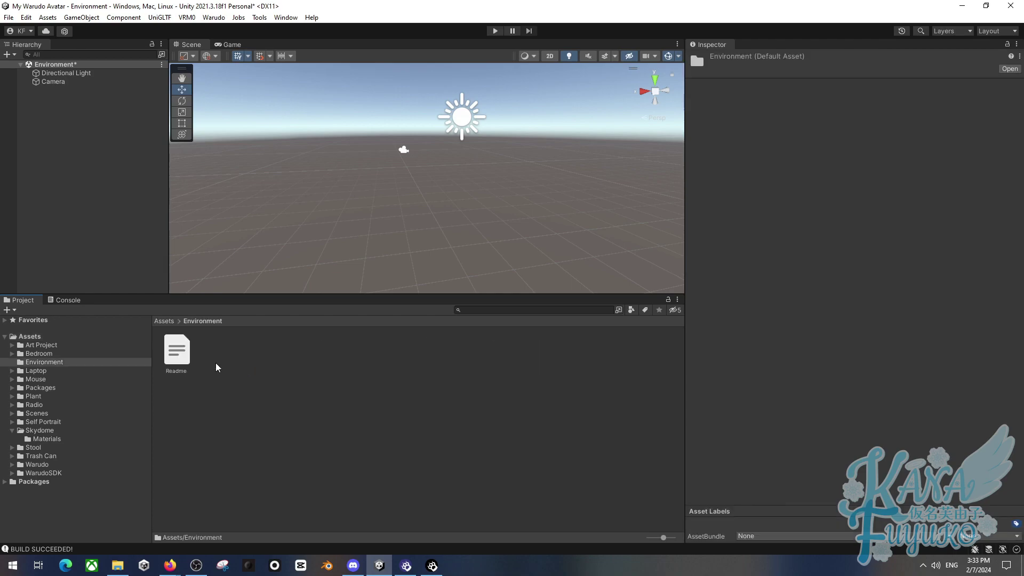
Inspect Bedroom.fbx's import settings, turn its preview top-down, and return to Assets.
click(166, 320)
double_click(213, 358)
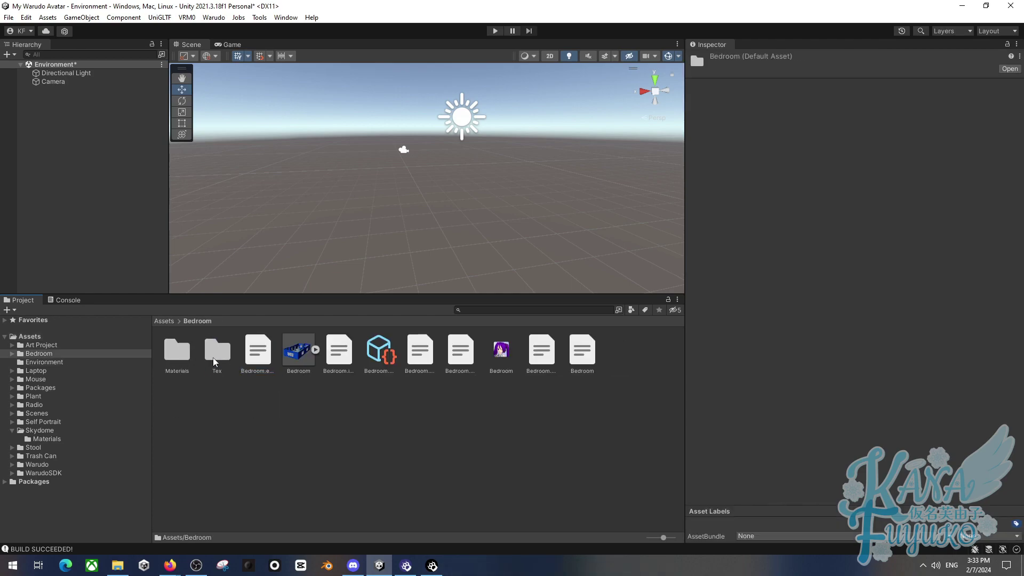
click(299, 350)
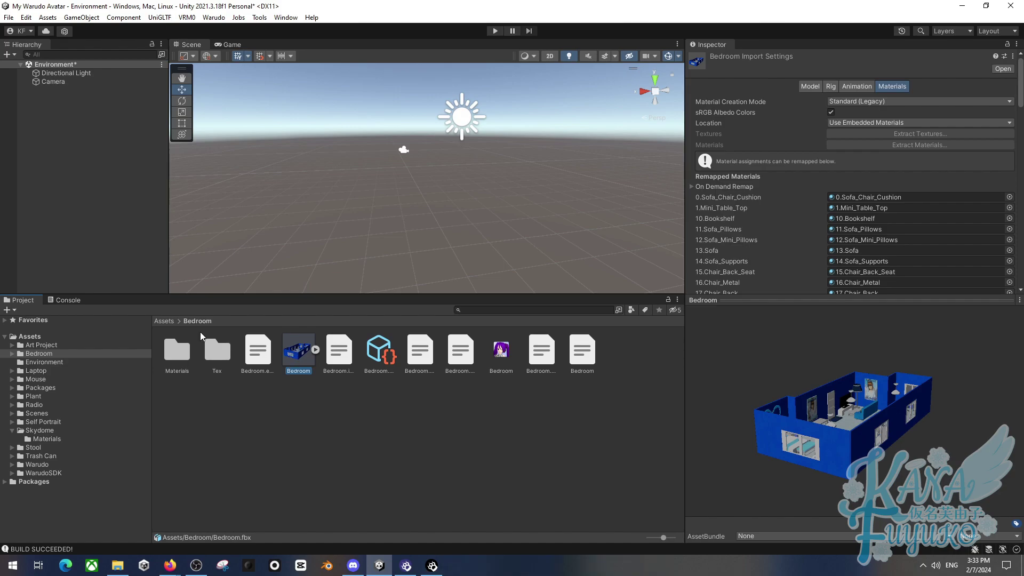
click(162, 323)
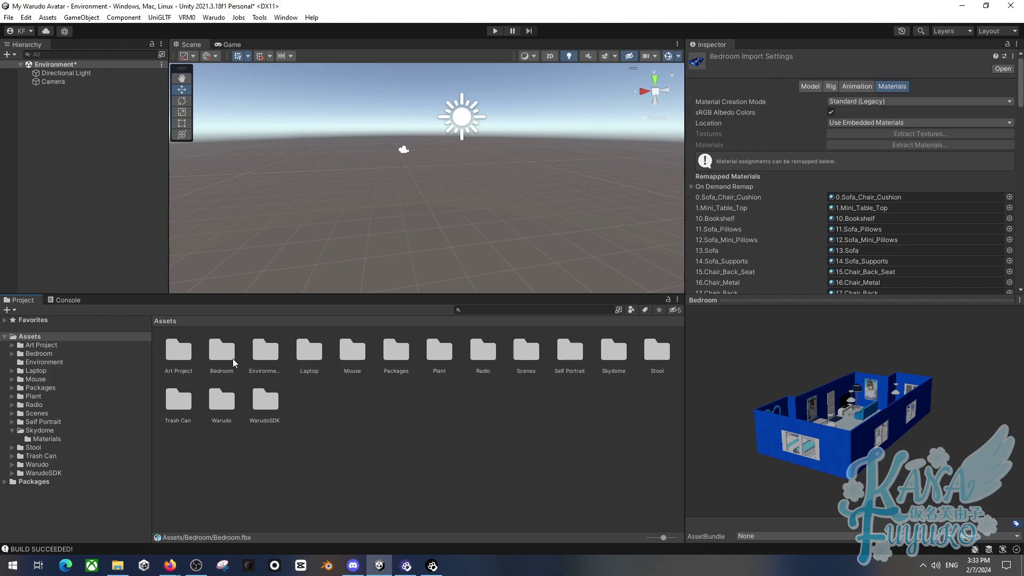
drag(794, 410, 851, 385)
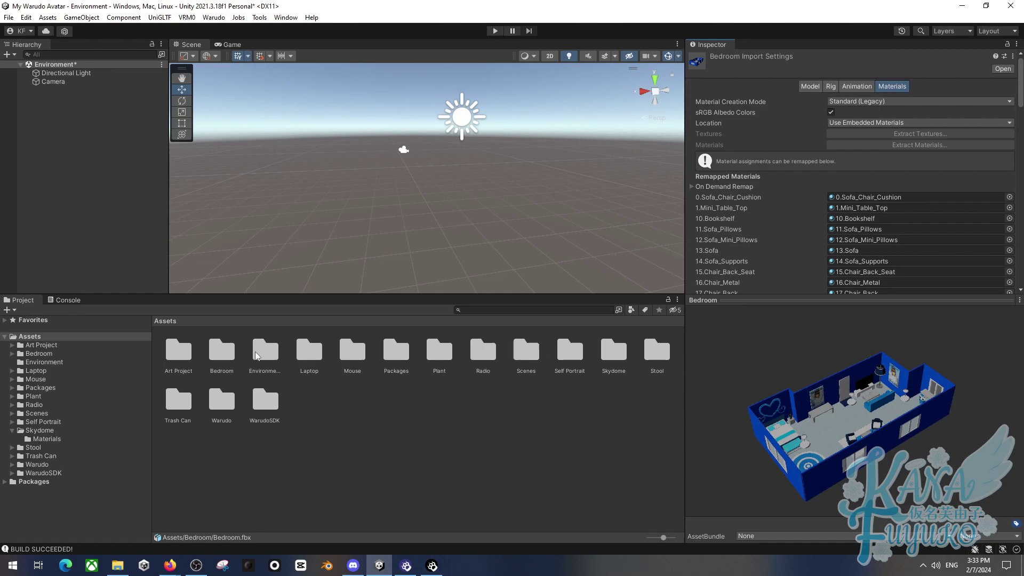
click(311, 421)
Create an empty scene object named Environment.
right_click(65, 123)
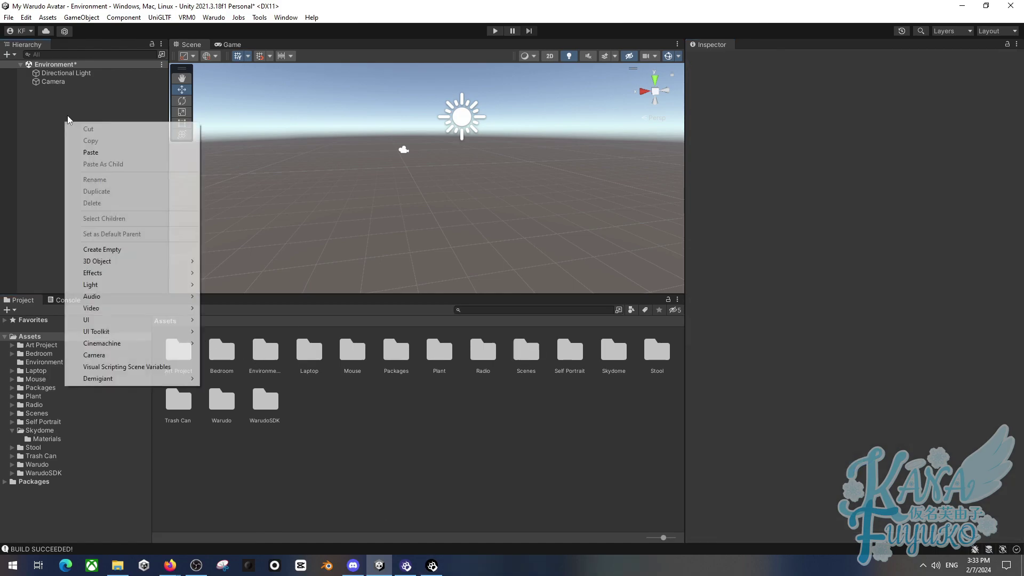
click(119, 250)
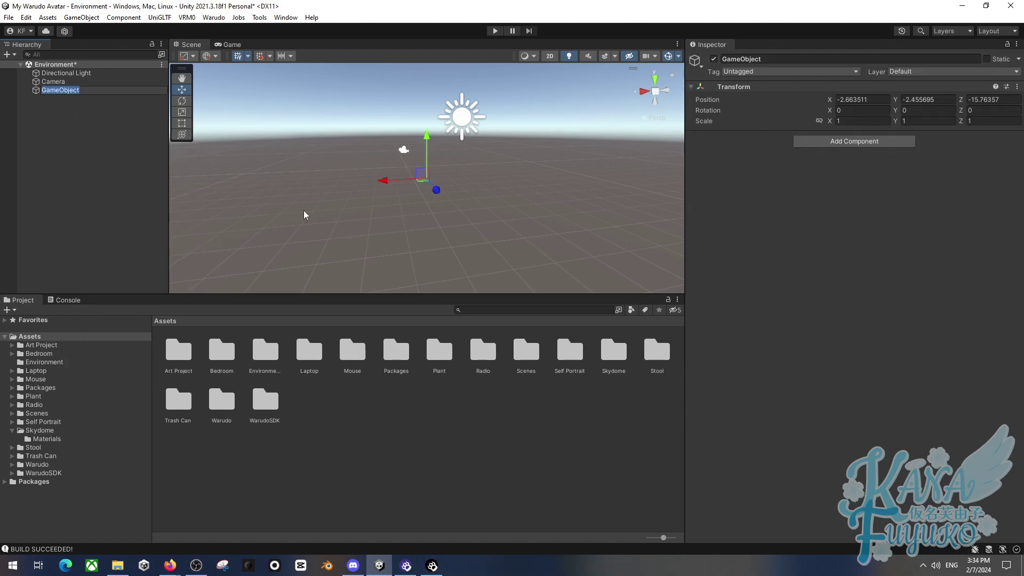
text(Environment)
key(Return)
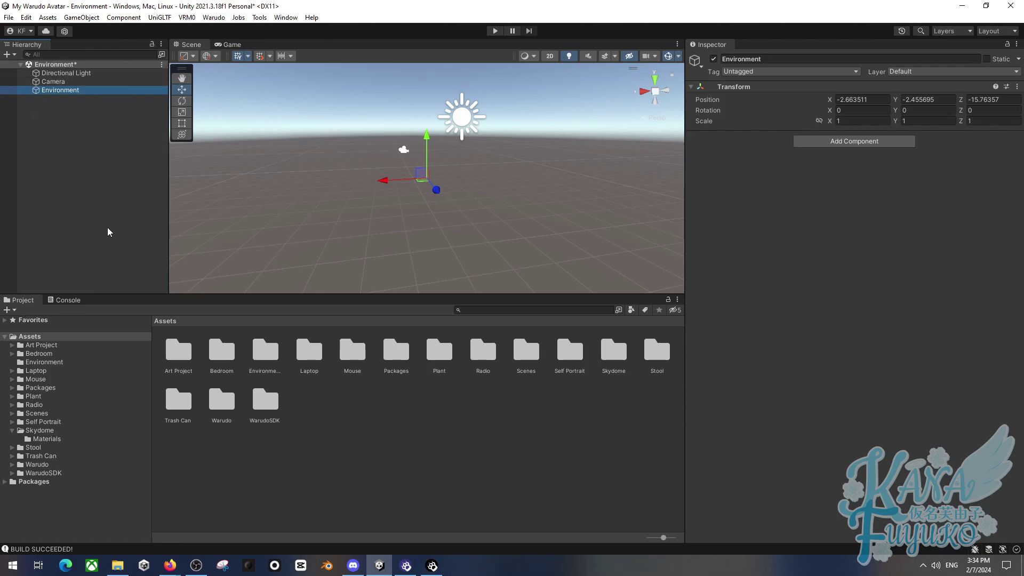
Set Environment's position to 0, 0, 0 and nest the Art Project model under it.
click(867, 99)
double_click(865, 98)
text(0)
key(Tab)
text(0)
key(Tab)
text(0)
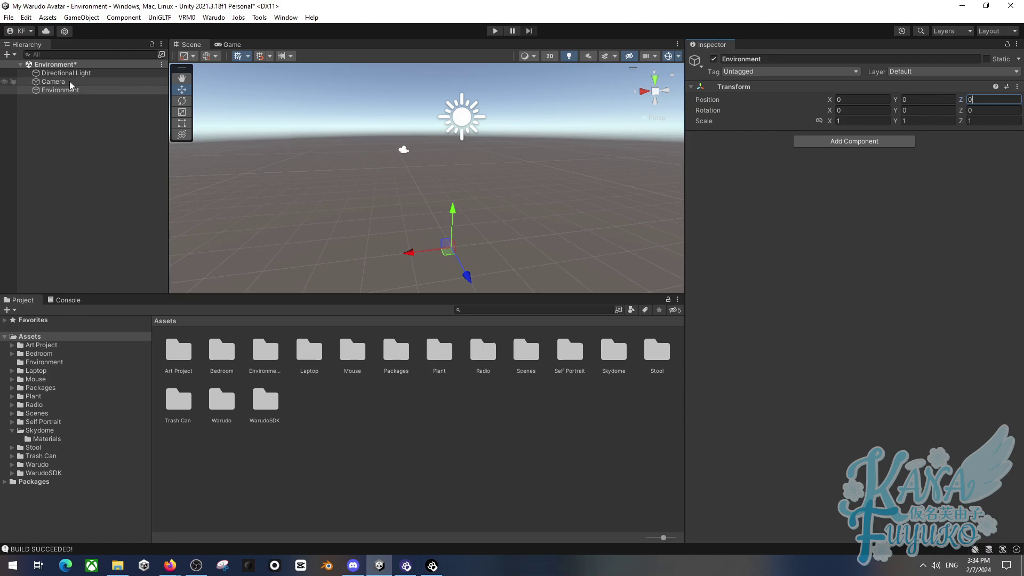
double_click(184, 356)
drag(292, 351, 75, 90)
Add the Bedroom, Laptop, Mouse and Plant models under Environment.
click(163, 321)
double_click(227, 355)
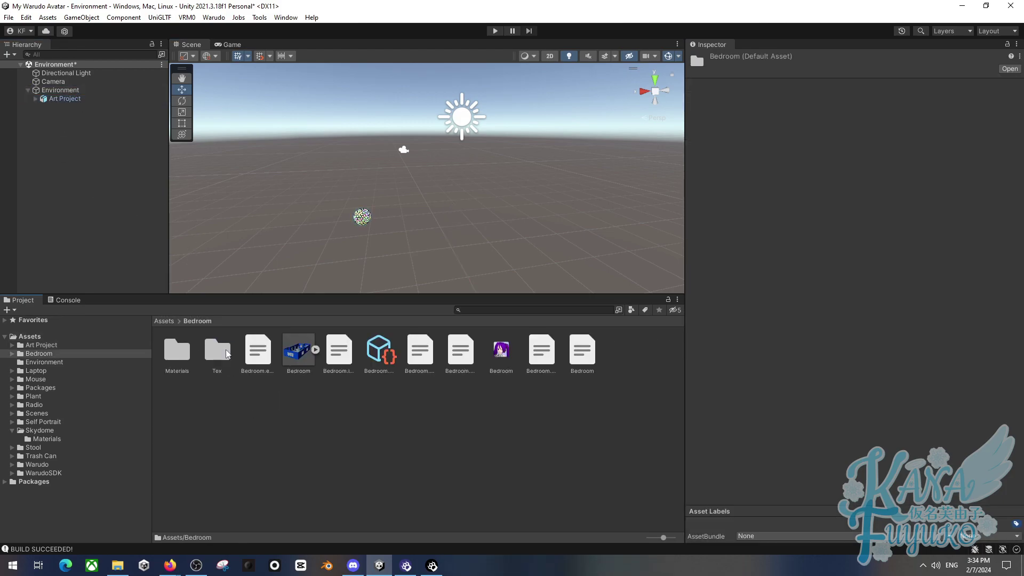
drag(298, 350, 74, 94)
click(164, 320)
click(313, 361)
double_click(310, 353)
drag(299, 350, 75, 94)
click(164, 321)
double_click(339, 349)
drag(293, 355, 75, 93)
click(163, 321)
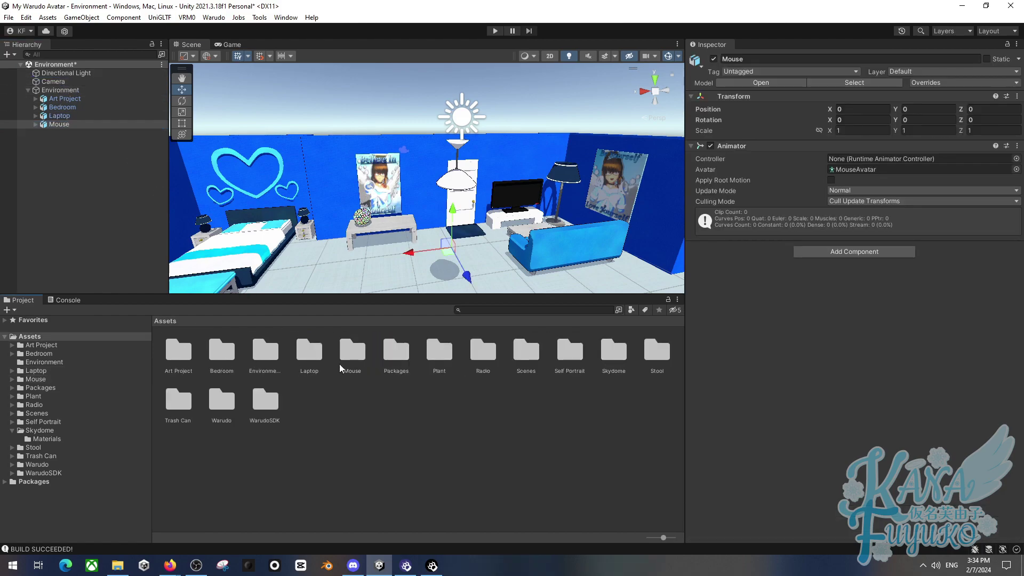
double_click(439, 352)
drag(298, 351, 69, 96)
Add the Radio, Self Portrait, Stool and Trash models under Environment.
click(163, 321)
double_click(485, 358)
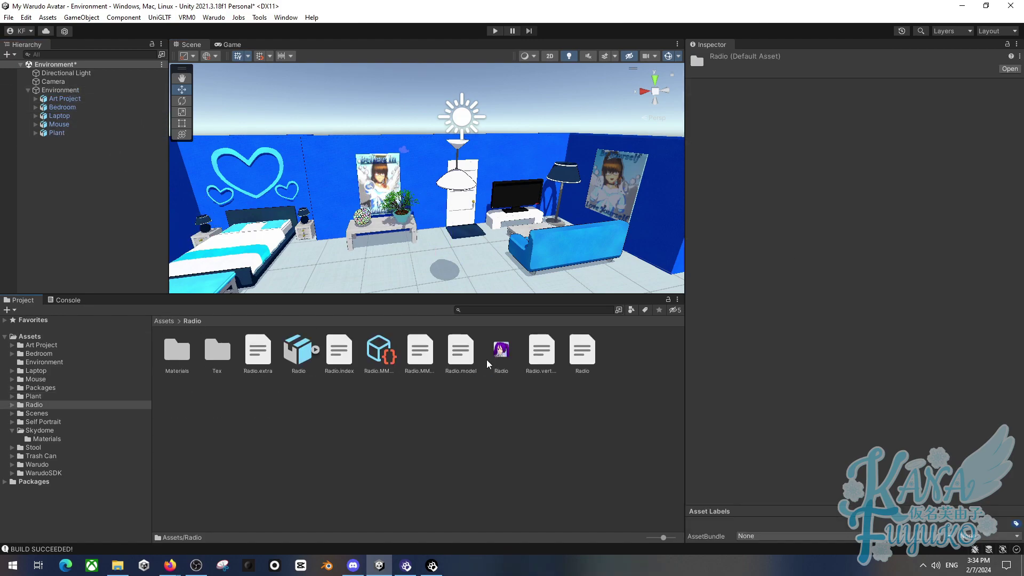
drag(298, 349, 78, 92)
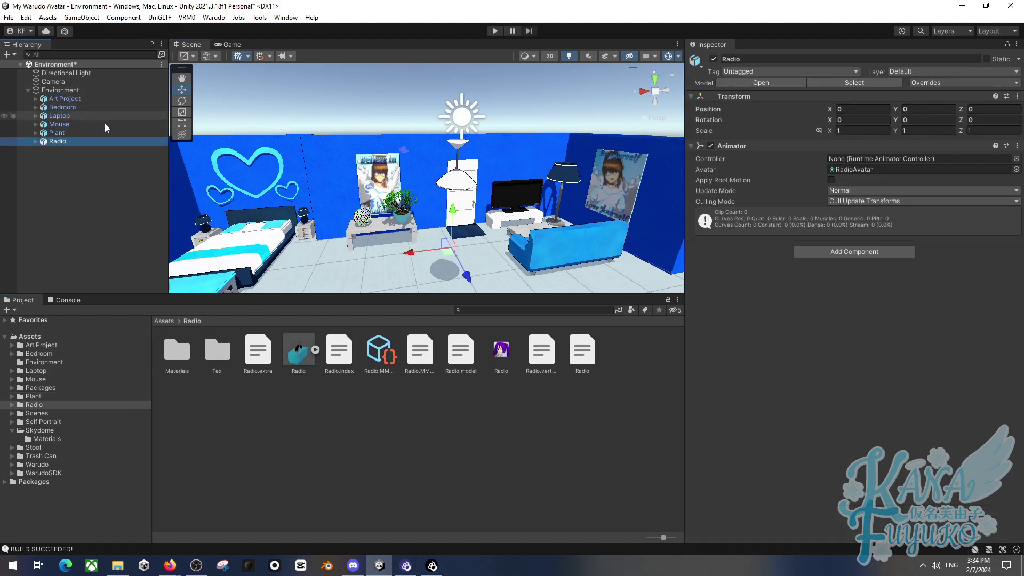
click(165, 321)
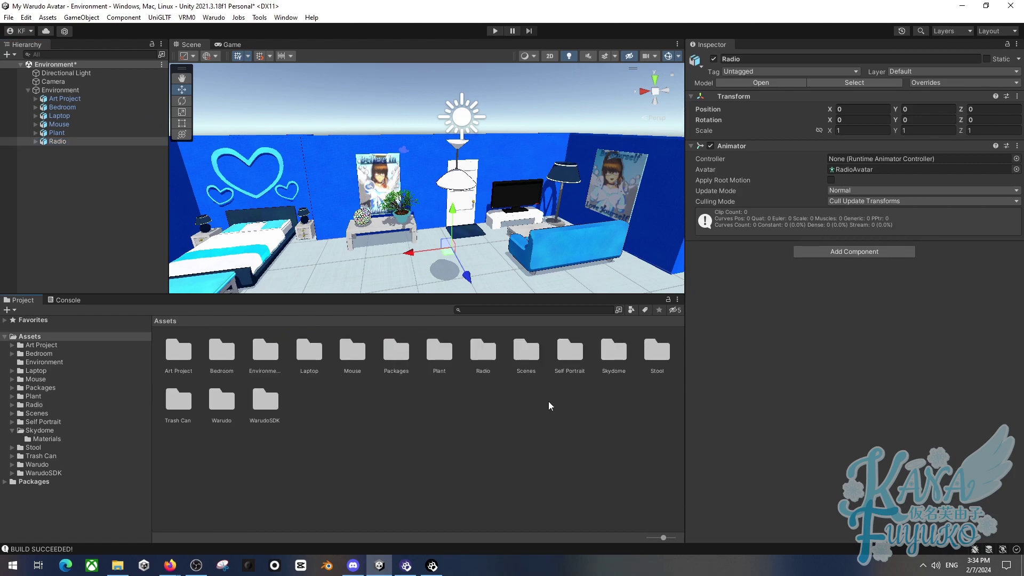
double_click(570, 352)
drag(310, 359, 75, 91)
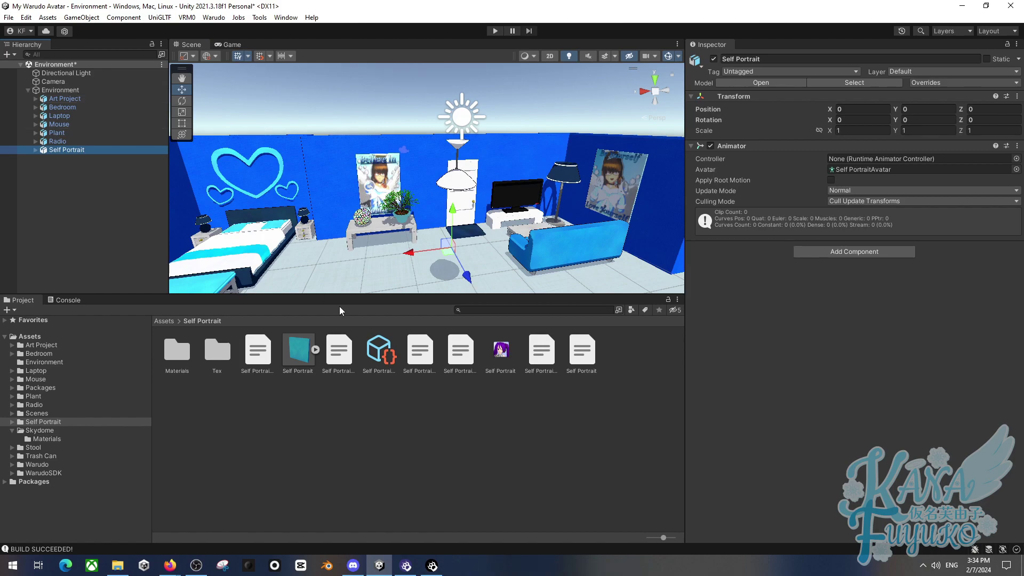
click(165, 321)
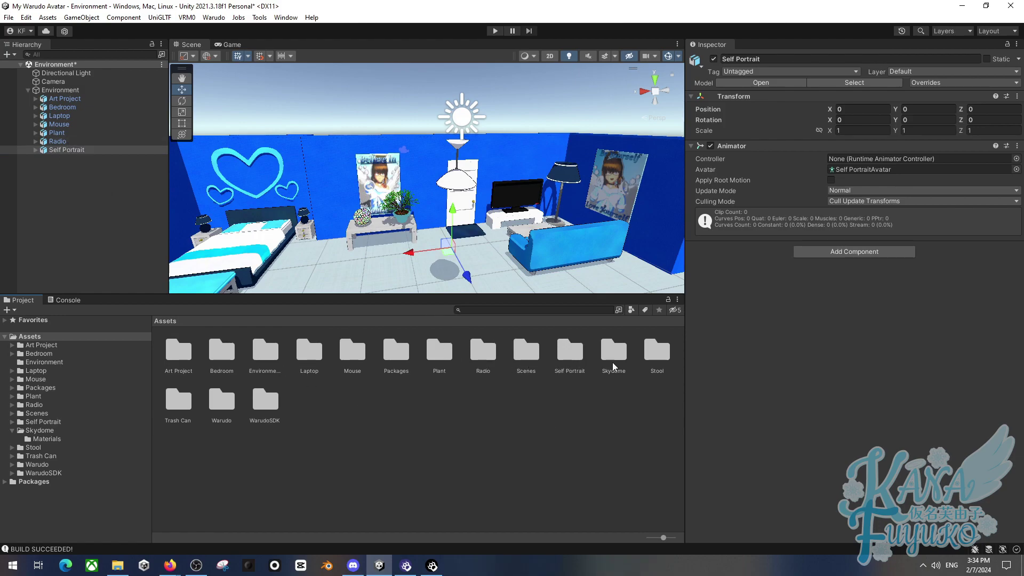
double_click(658, 351)
drag(296, 360, 68, 92)
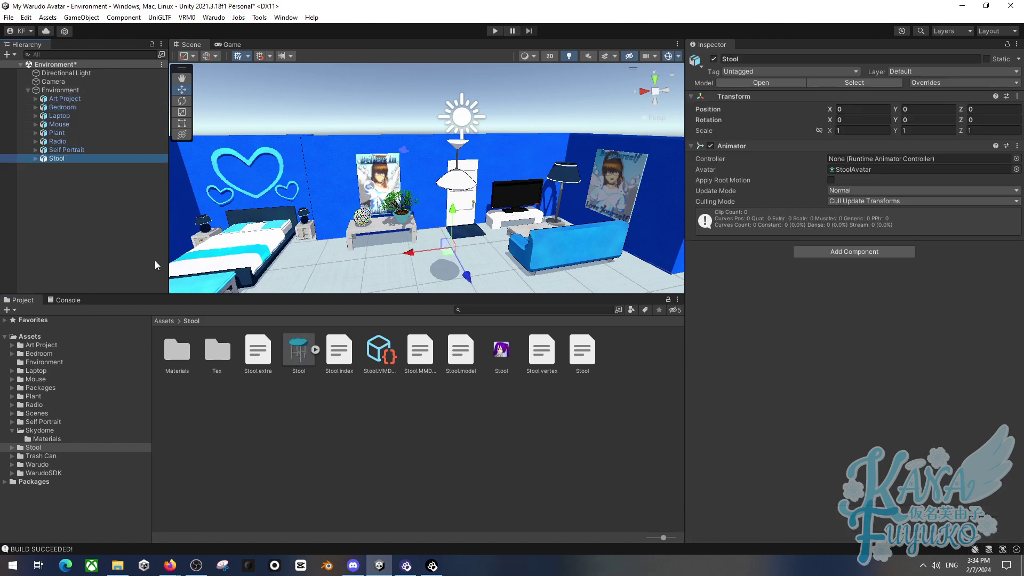
click(168, 320)
double_click(181, 409)
drag(284, 341, 67, 97)
Add the Sky dome from the Skydome folder under Environment and view the room.
click(165, 321)
alt+drag(437, 235, 622, 352)
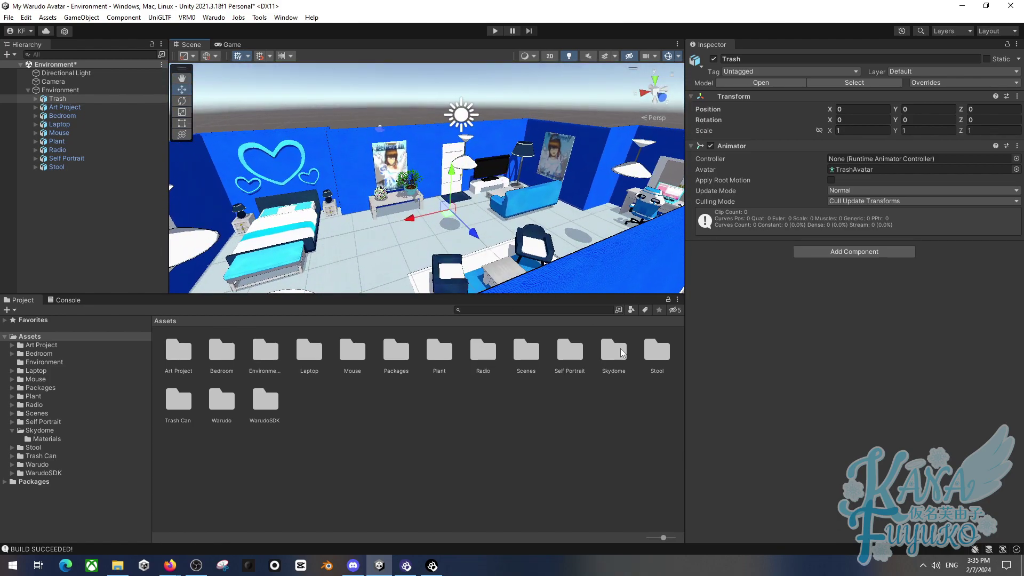
double_click(622, 352)
drag(217, 350, 60, 90)
alt+drag(342, 160, 107, 144)
alt+drag(555, 127, 374, 97)
alt+drag(335, 137, 134, 229)
Delete the Sky object from the scene.
click(83, 193)
click(73, 171)
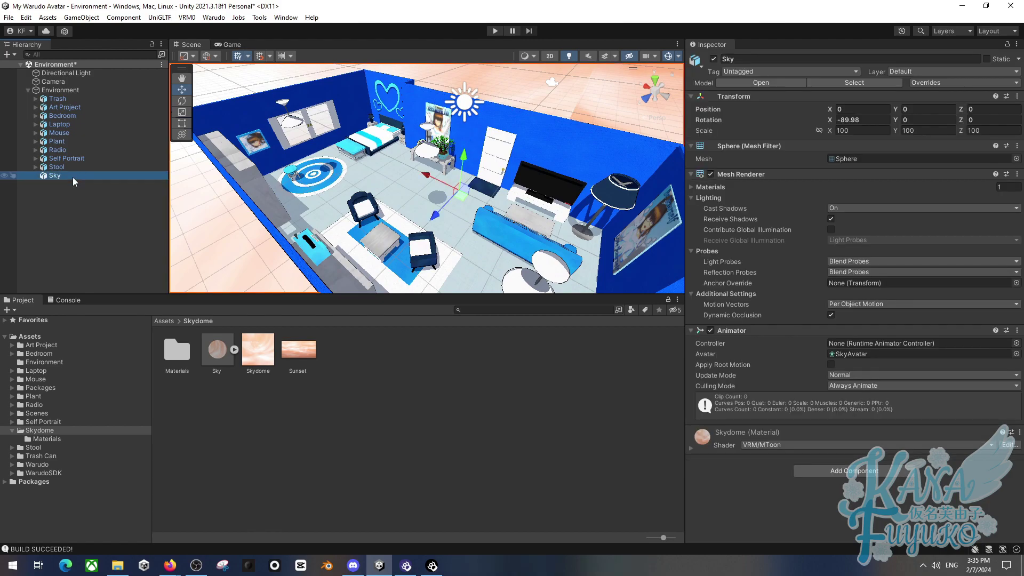
key(Delete)
Frame the Trash object and orbit around the room to review the layout.
alt+drag(251, 222, 604, 217)
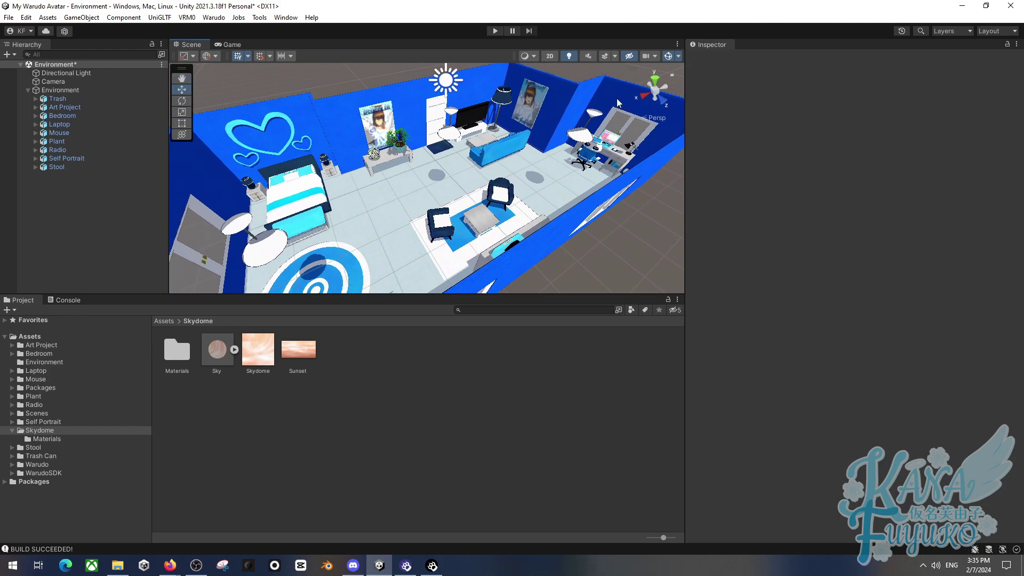
click(77, 100)
shift+click(78, 167)
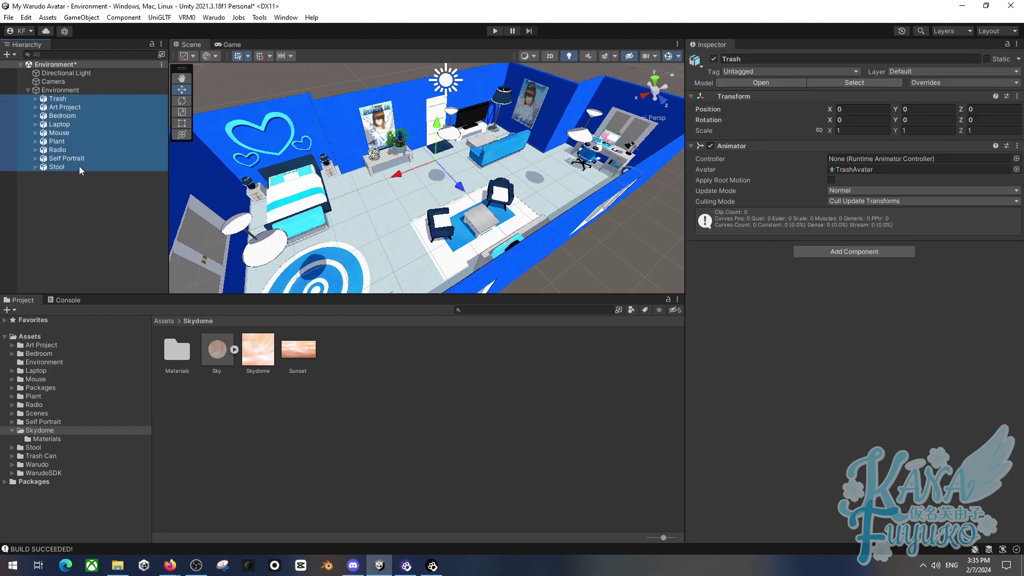
click(76, 98)
click(286, 18)
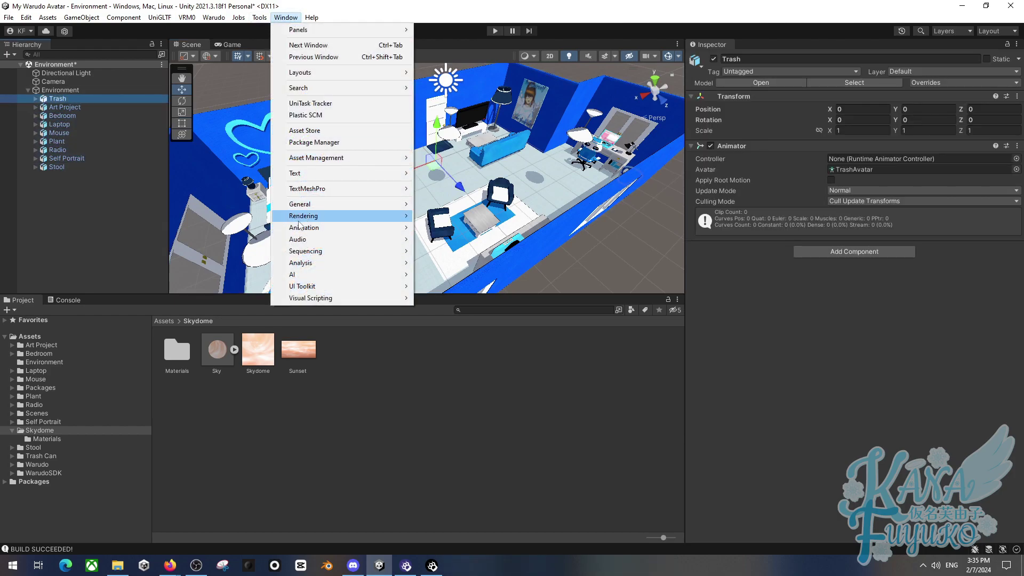
click(150, 206)
click(72, 99)
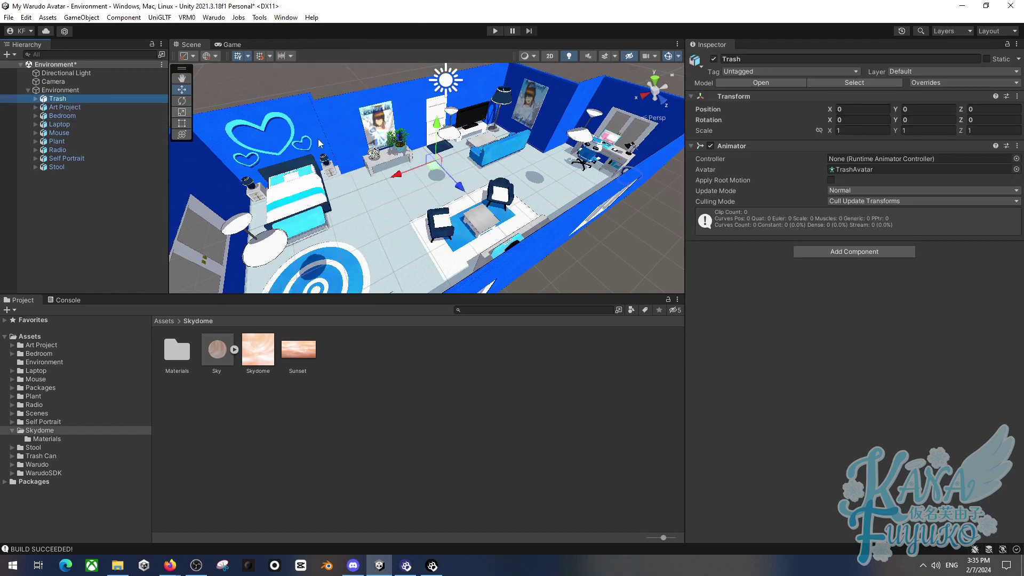
key(f)
alt+drag(437, 180, 401, 218)
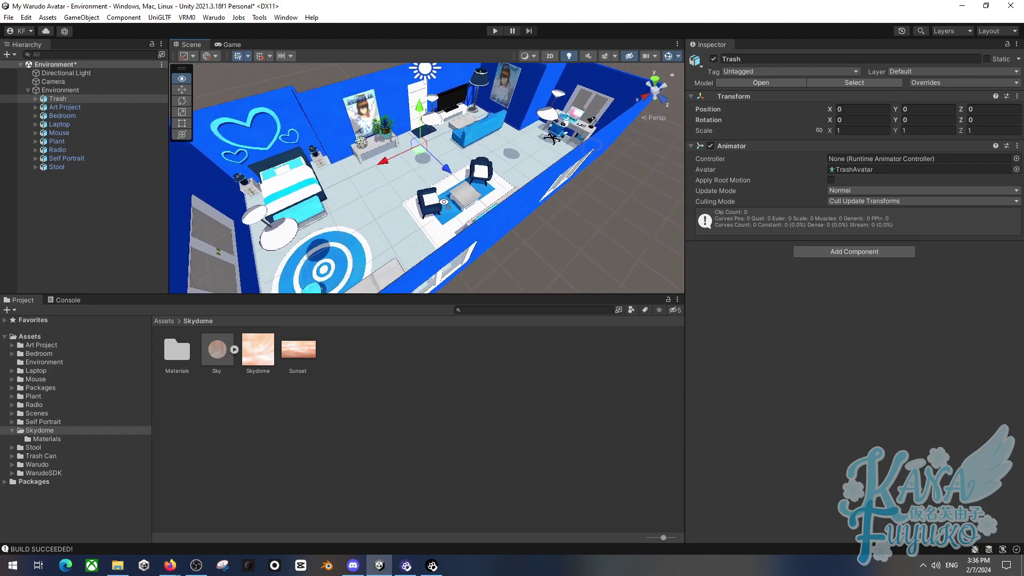
scroll(401, 218, up, 6)
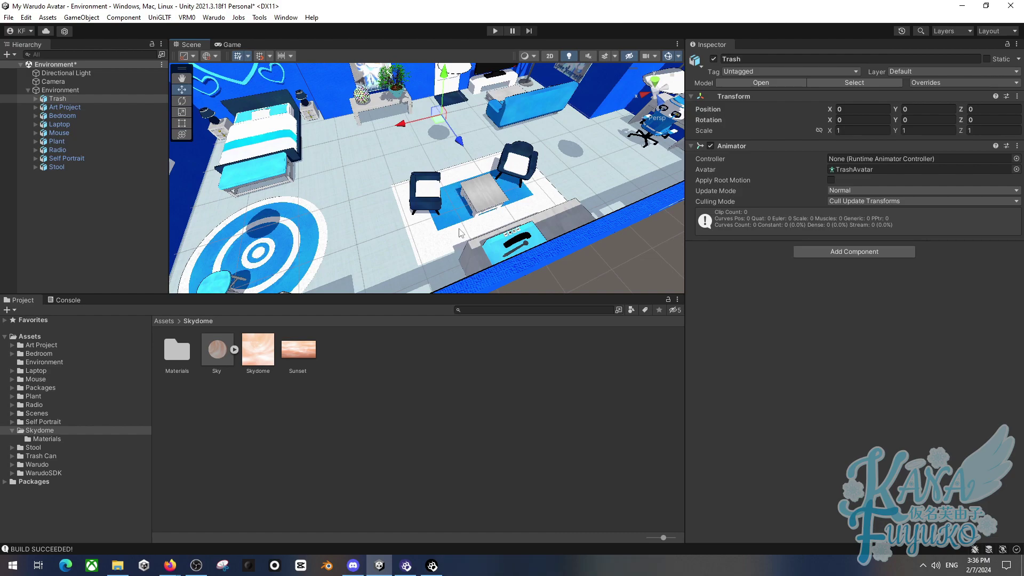
right_drag(468, 161, 305, 177)
Add a Particle System from Effects and set its position to 0, 0, 0.
right_click(60, 208)
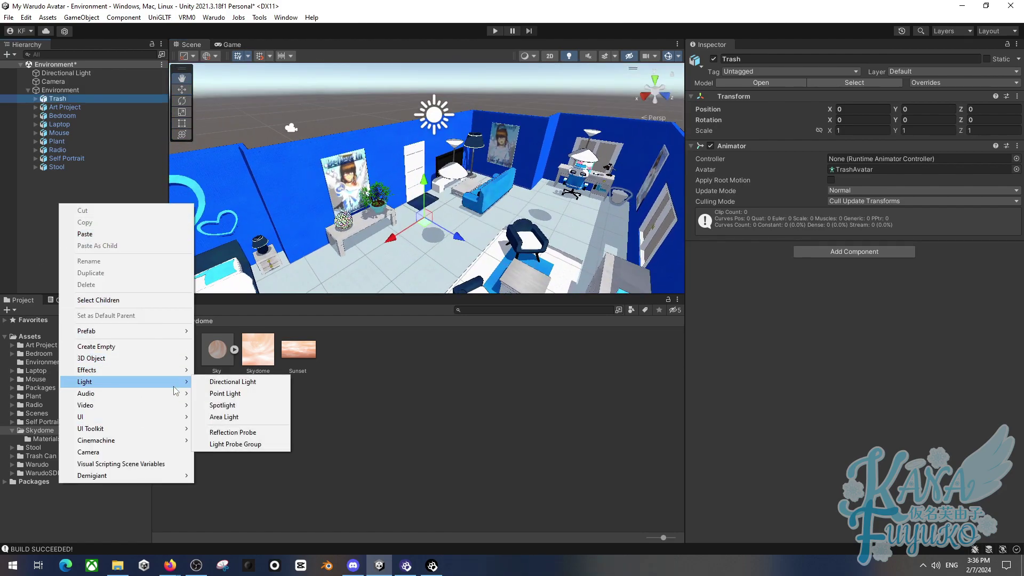
mouse_move(160, 370)
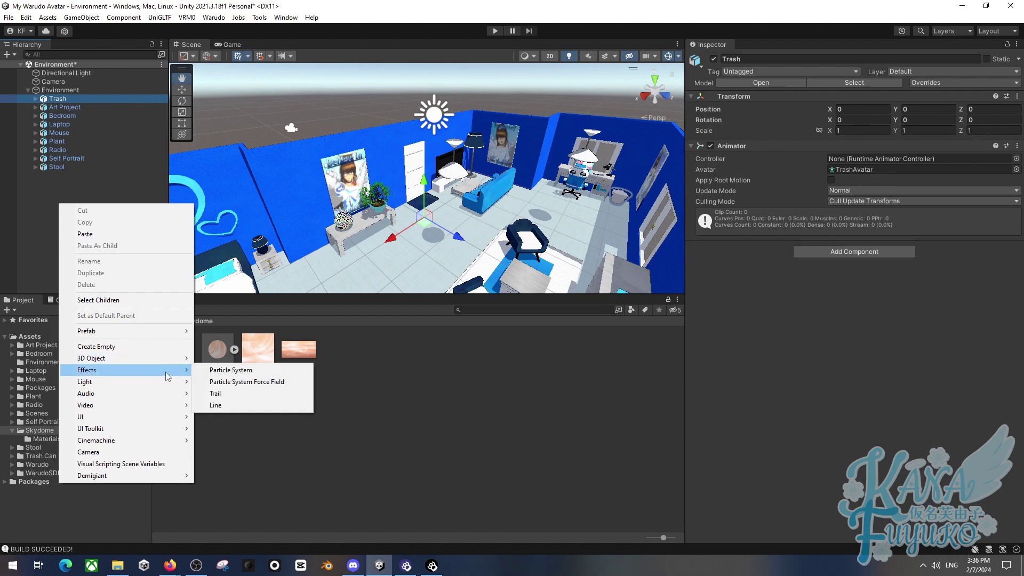
click(229, 370)
key(Tab)
click(62, 266)
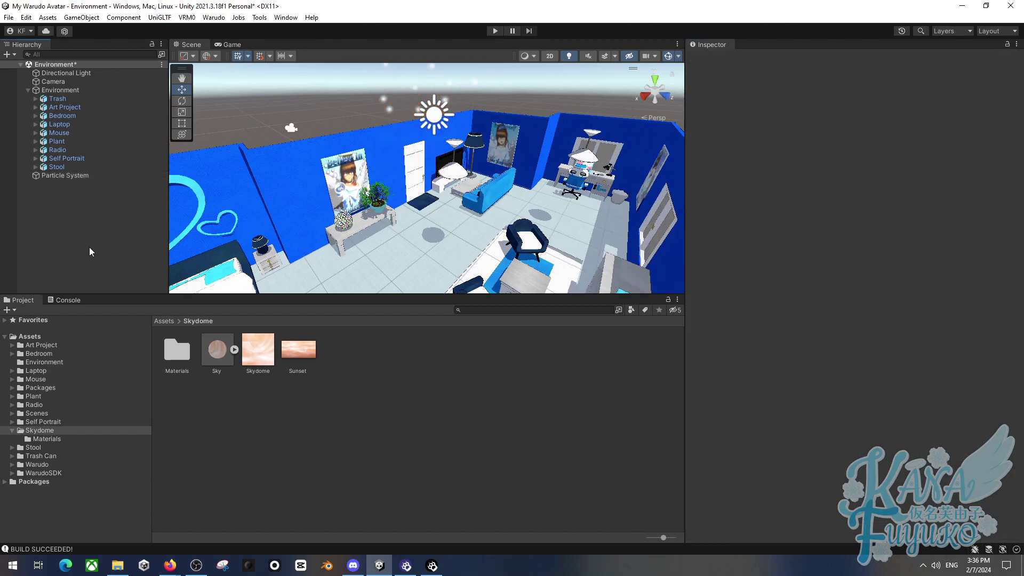
click(91, 179)
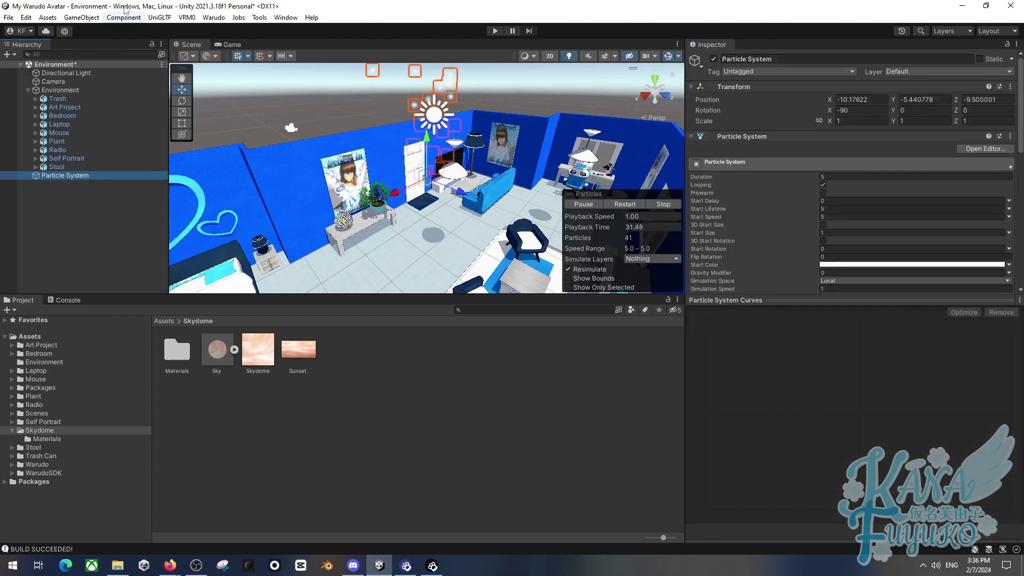
click(865, 99)
text(0)
key(Tab)
text(0)
key(Tab)
text(0)
right_drag(398, 206, 539, 180)
Rotate the Directional Light to change the room's lighting.
click(347, 189)
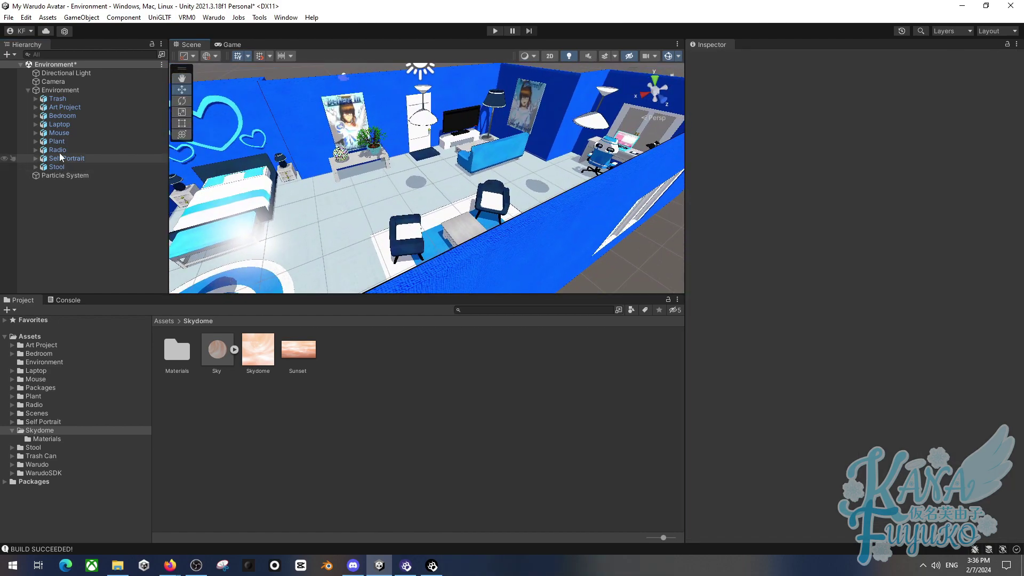
click(77, 74)
right_drag(296, 129, 512, 91)
key(e)
mouse_move(428, 91)
mouse_down()
mouse_move(404, 65)
mouse_move(418, 51)
mouse_move(409, 54)
mouse_move(478, 175)
mouse_up()
right_drag(477, 175, 388, 184)
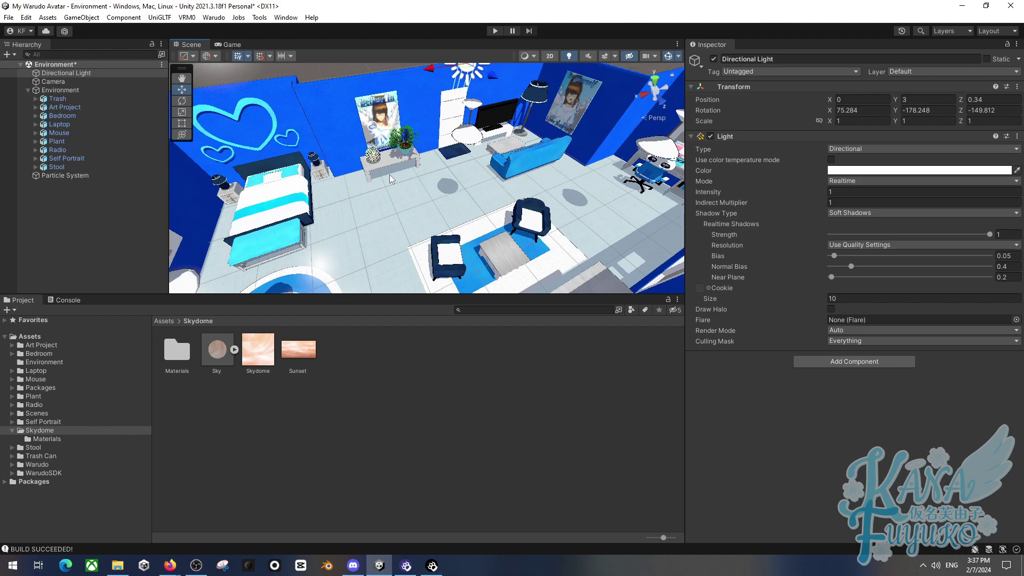
Open Rendering > Lighting as a floating window beside the scene.
click(62, 203)
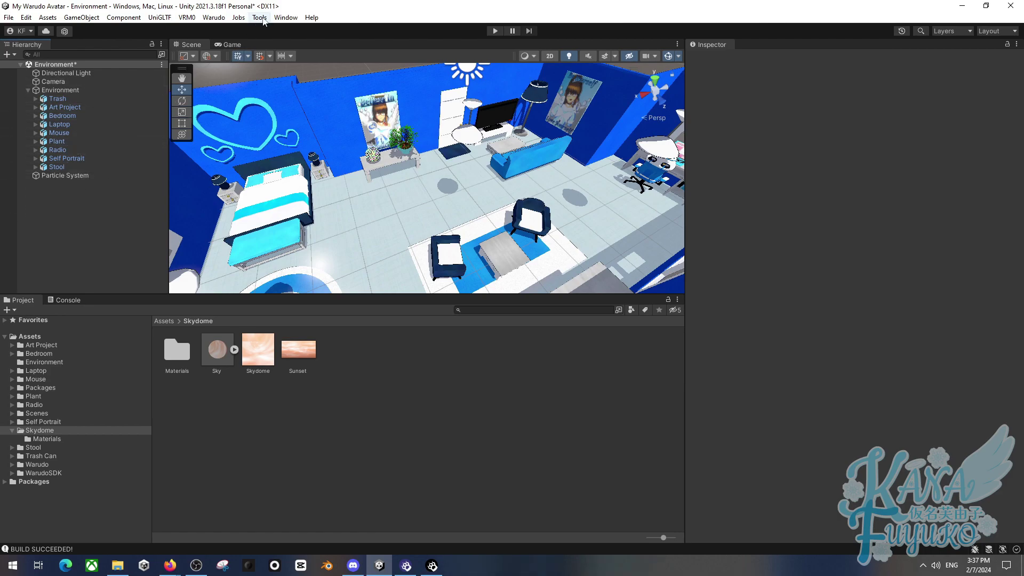
click(286, 18)
mouse_move(316, 216)
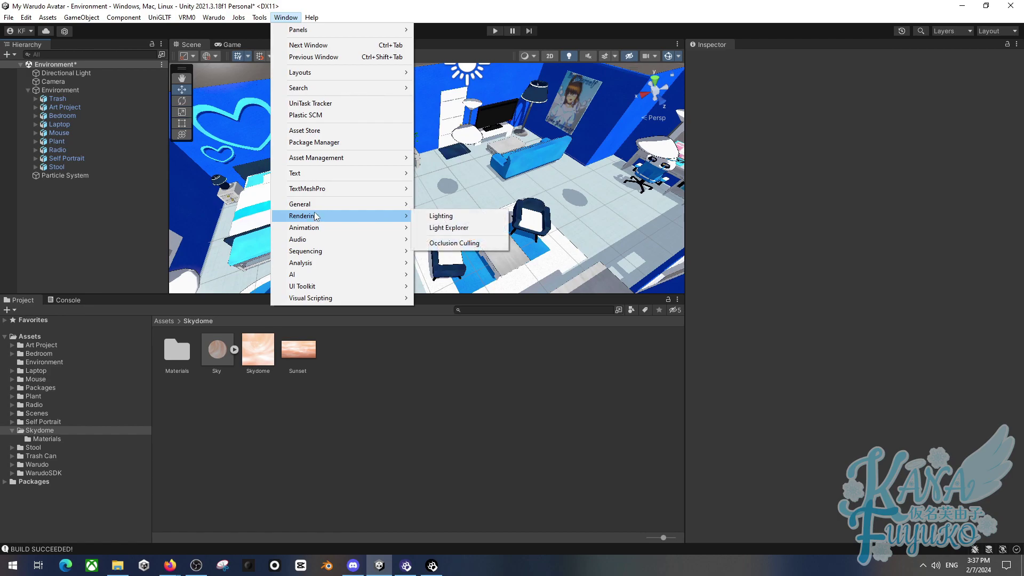
click(442, 216)
drag(549, 65, 248, 103)
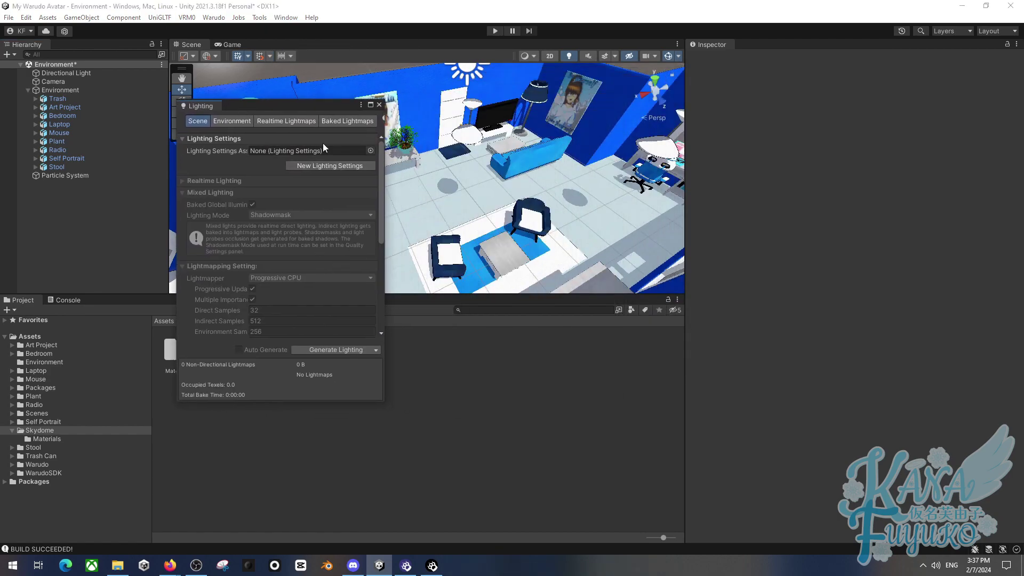
drag(318, 107, 677, 79)
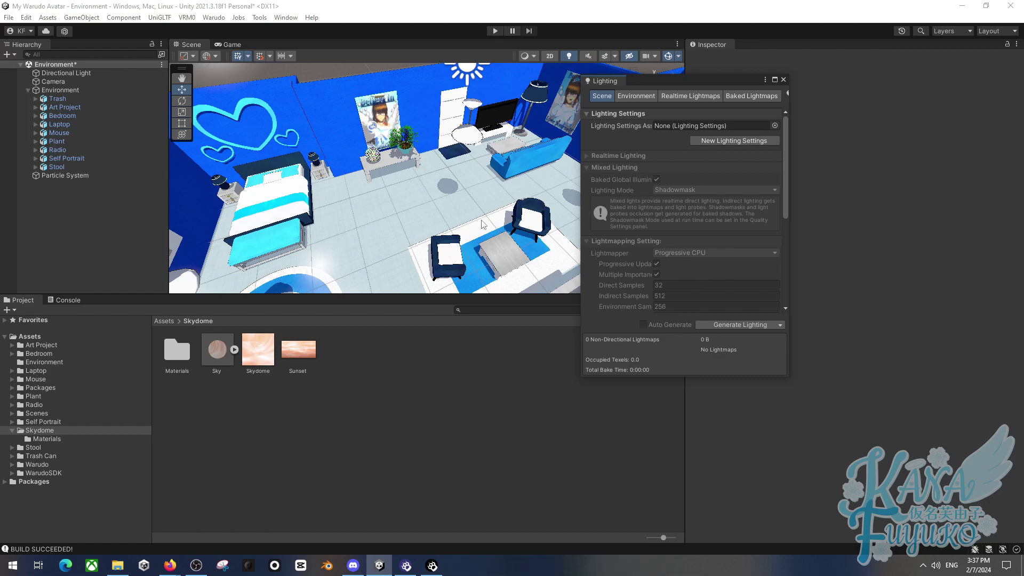
Create a new lighting settings asset in the Environment folder named LightingSettings.
click(724, 139)
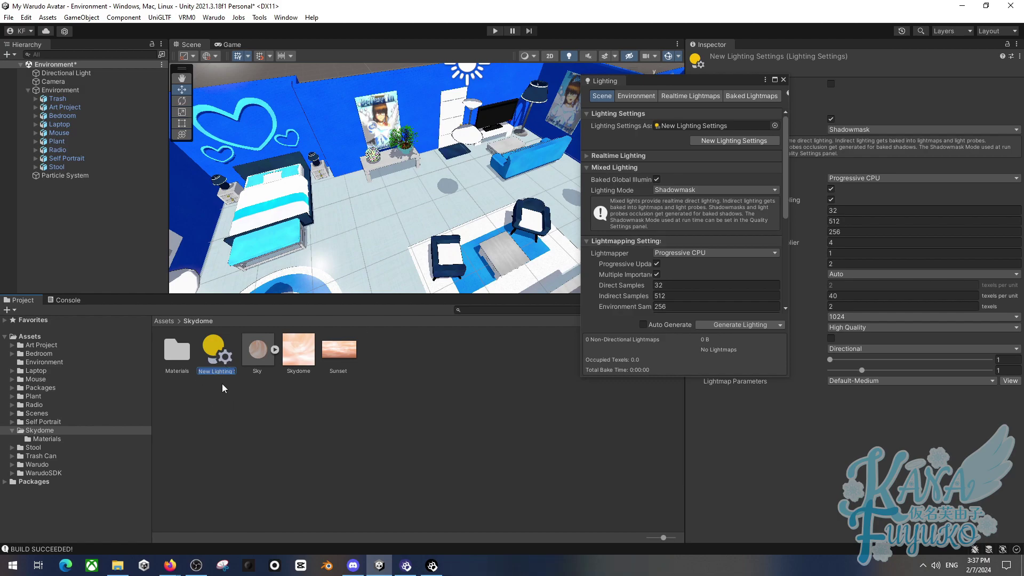
click(225, 361)
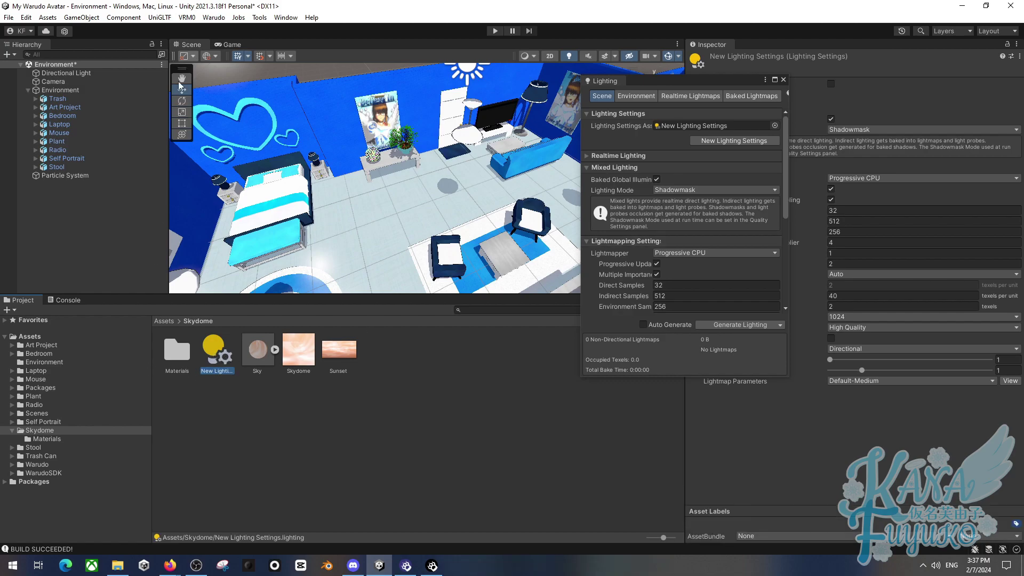
drag(213, 356, 60, 366)
click(176, 355)
right_click(168, 374)
click(203, 134)
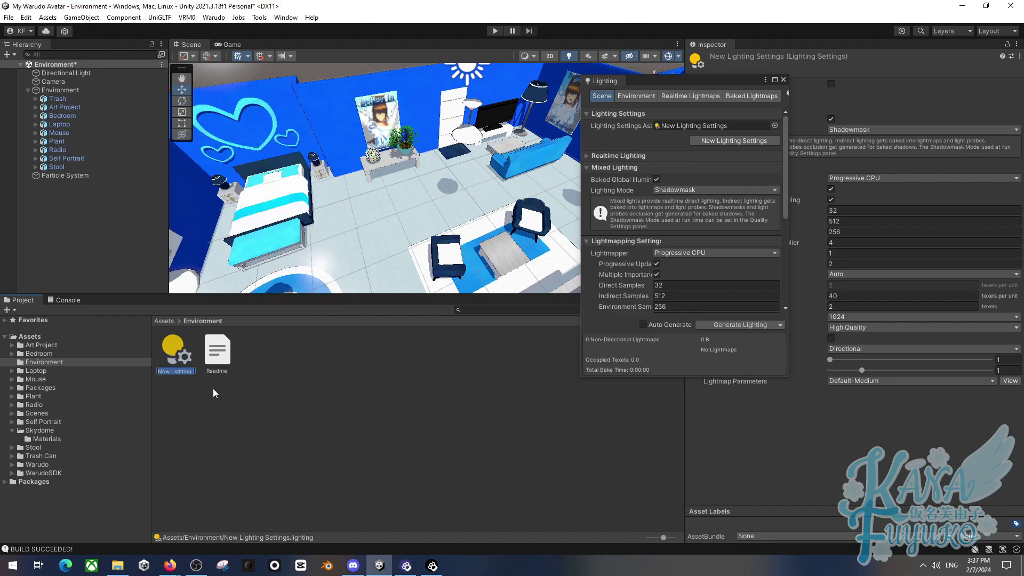
text(Lighting)
text(S)
text(ettings)
key(Return)
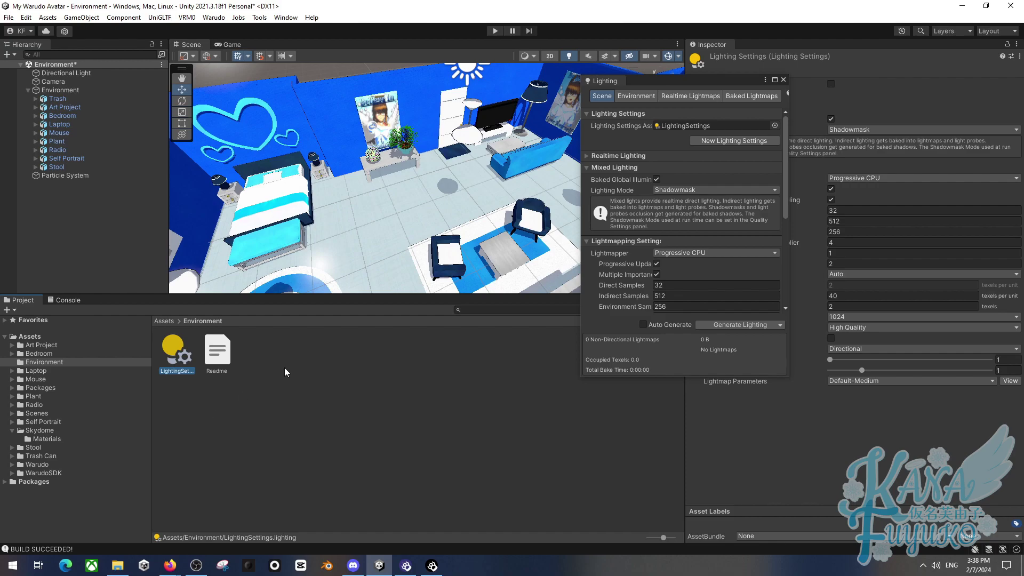
Keep Directional as the directional mode, generate lighting, and close the Lighting window.
scroll(671, 219, down, 6)
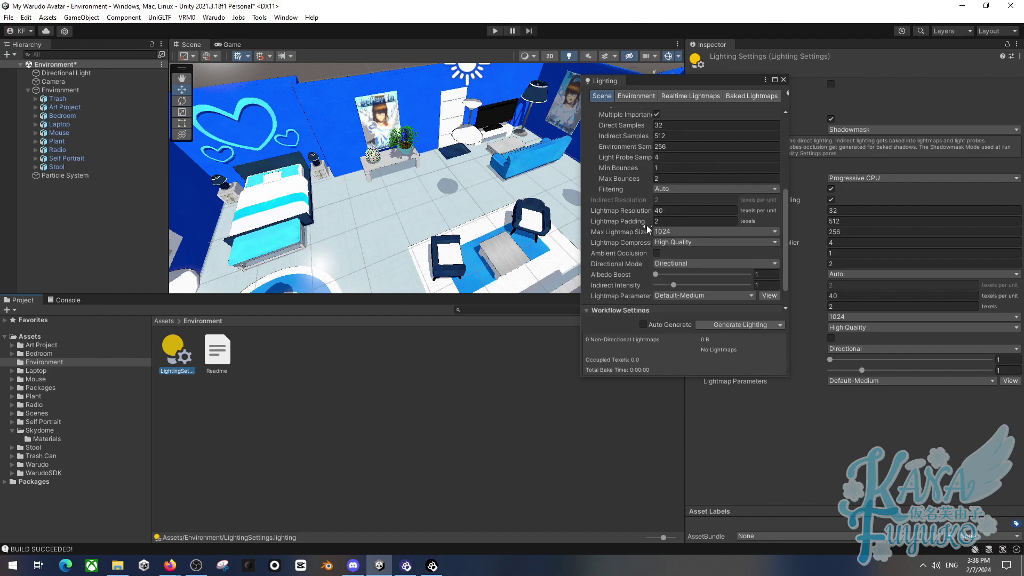
click(675, 237)
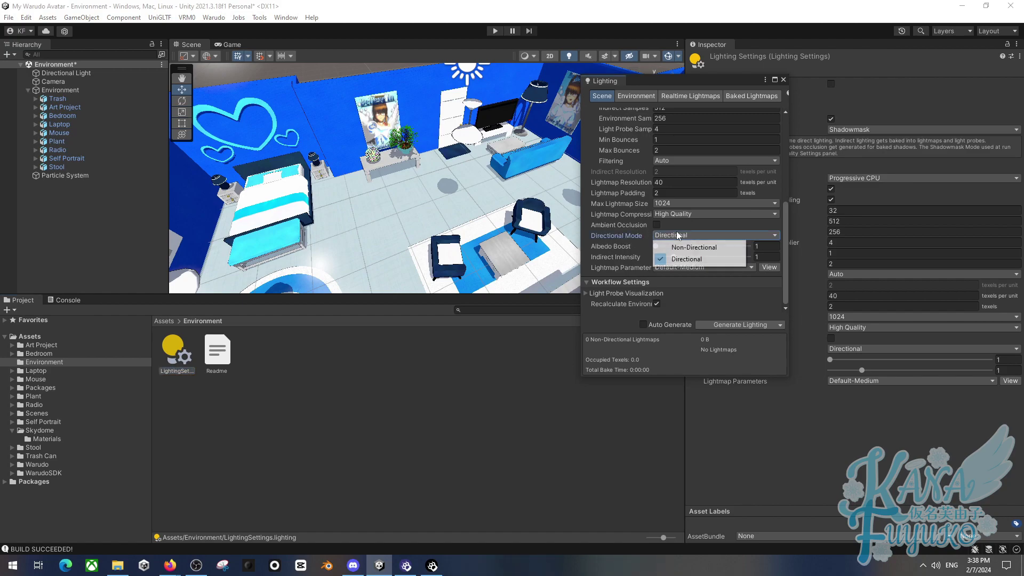
click(635, 235)
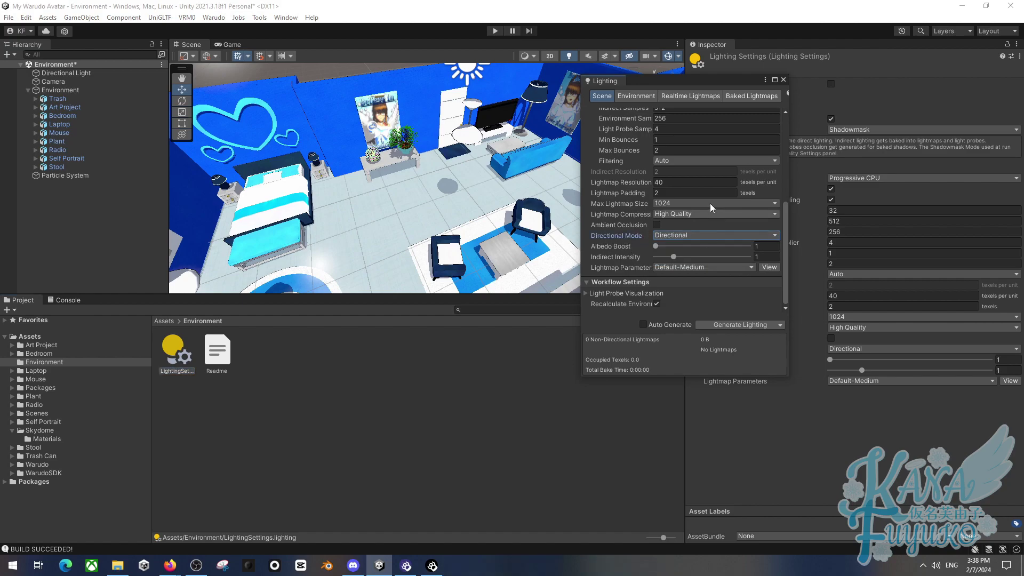
click(745, 326)
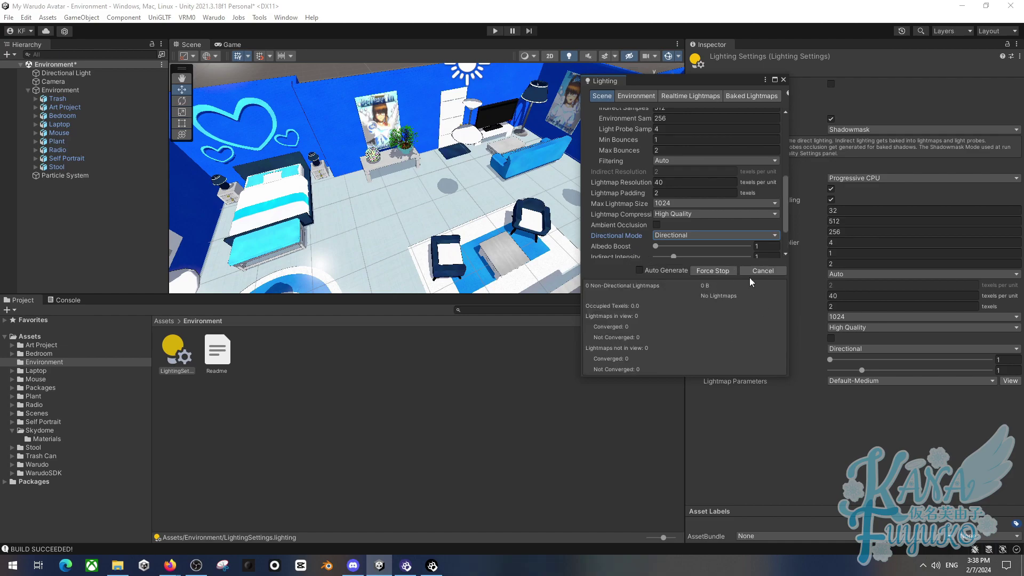
scroll(620, 201, up, 6)
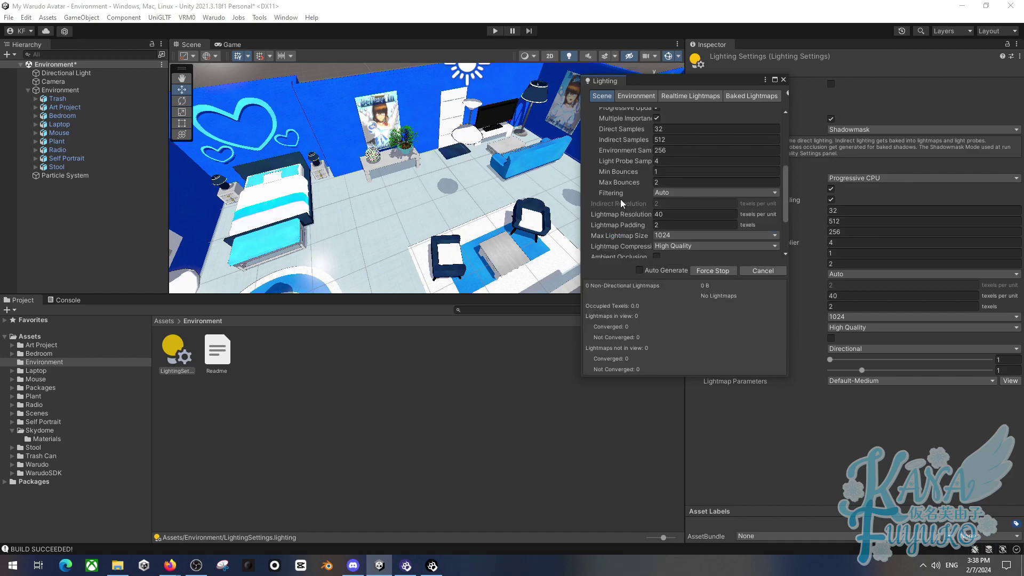
drag(763, 86, 730, 87)
click(716, 93)
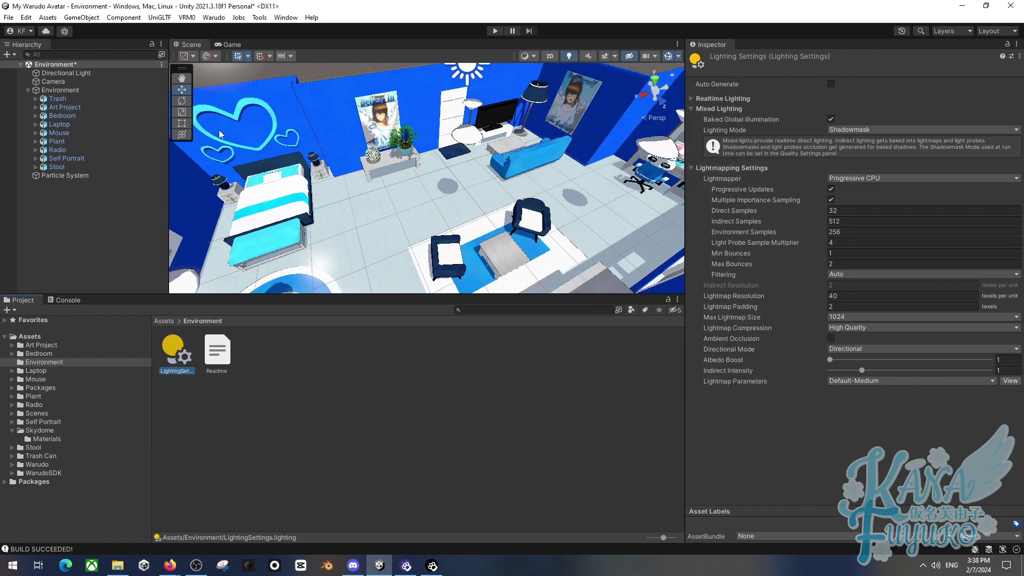
Select the Environment object and search Add Component for EnvironmentSettings.
click(77, 91)
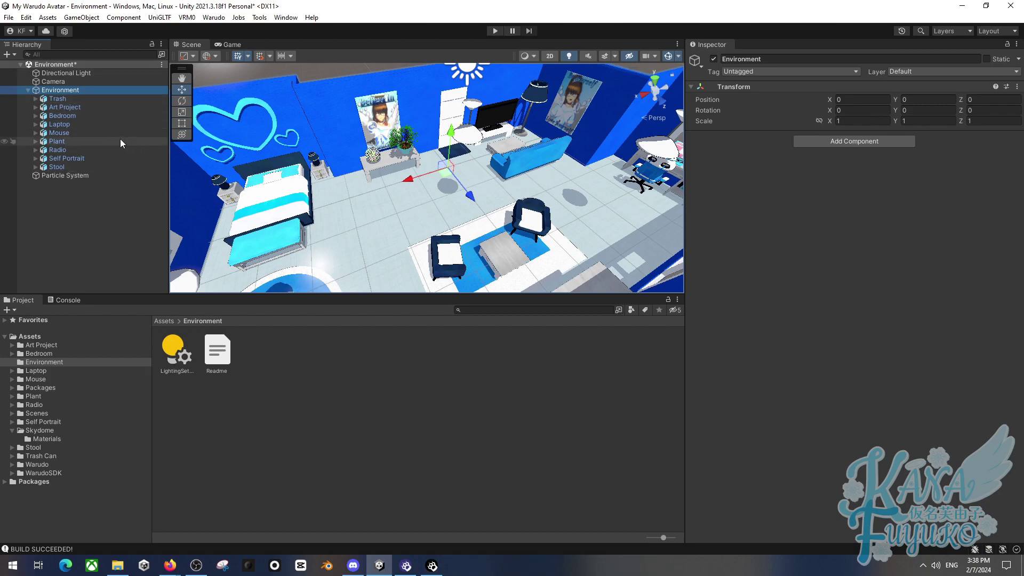
right_drag(224, 187, 523, 512)
right_drag(378, 162, 328, 205)
right_drag(394, 172, 396, 283)
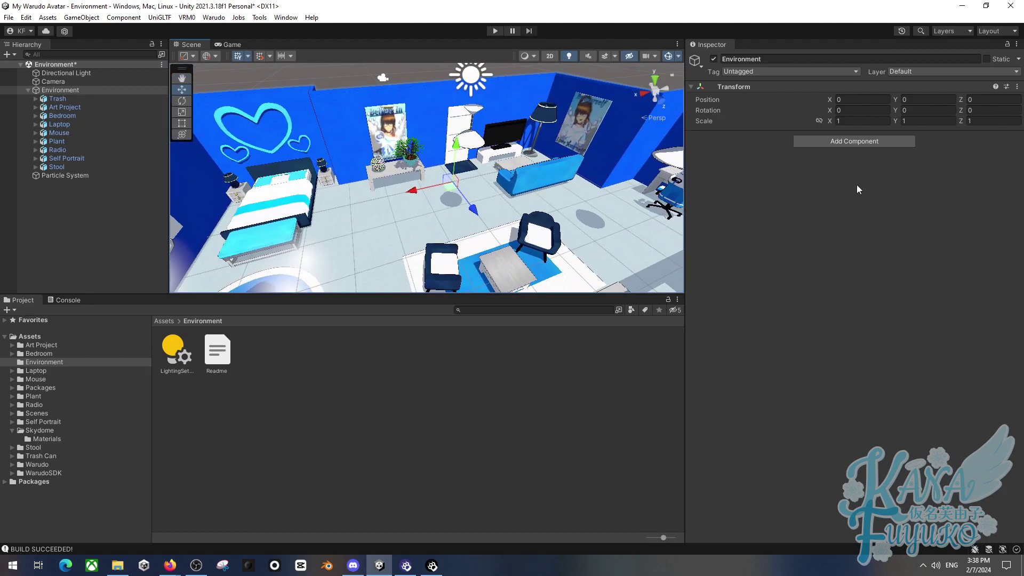
click(851, 142)
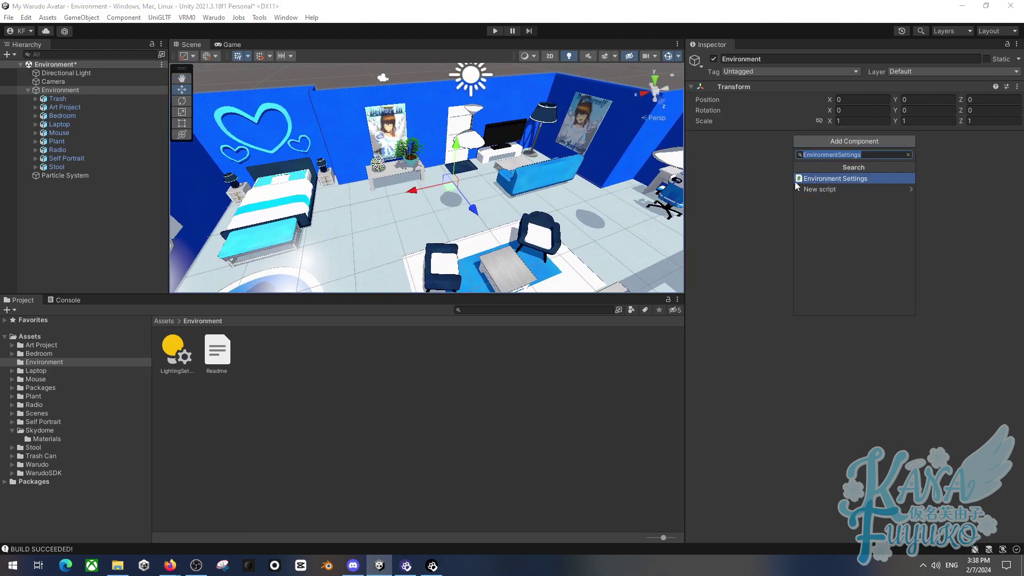
Add Environment Settings, nest the Particle System under Environment, and copy the current environment settings.
click(828, 178)
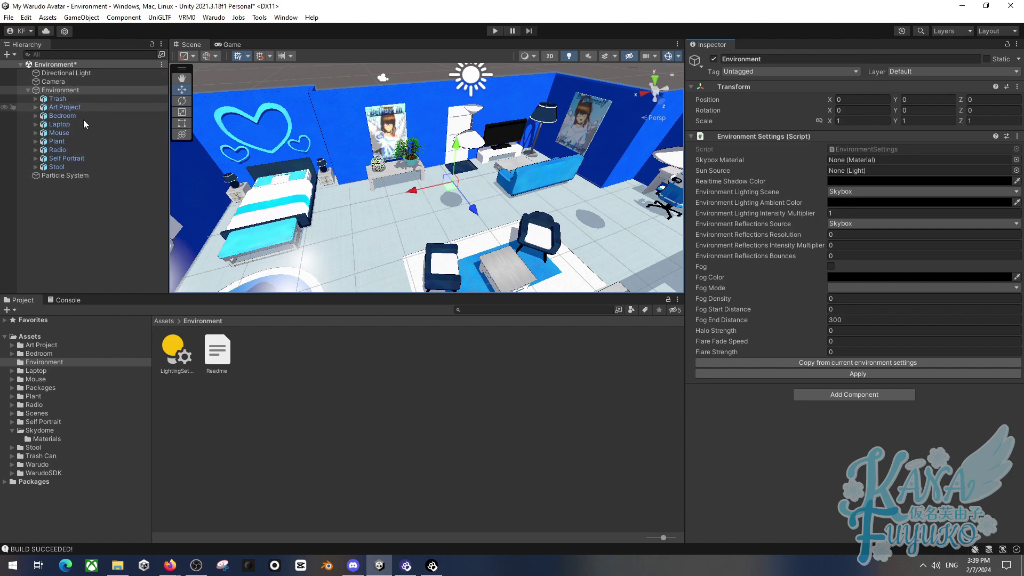
click(73, 175)
drag(63, 175, 69, 89)
click(69, 89)
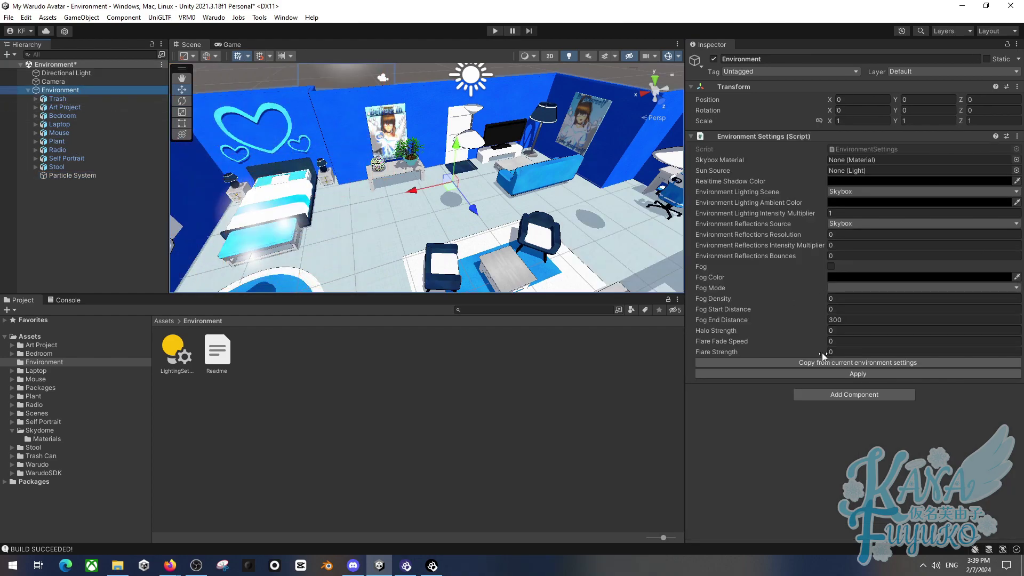
click(807, 363)
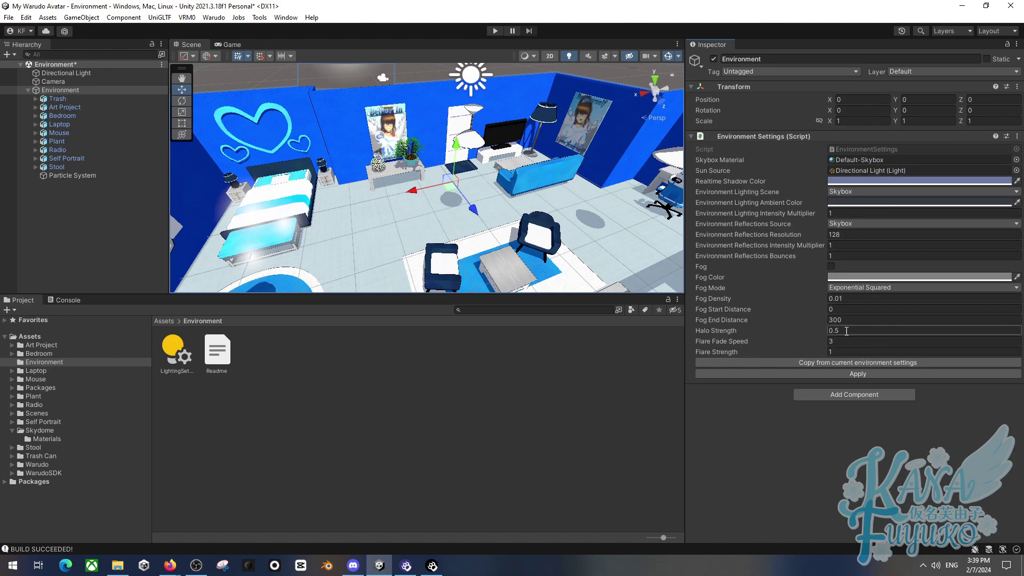
click(881, 159)
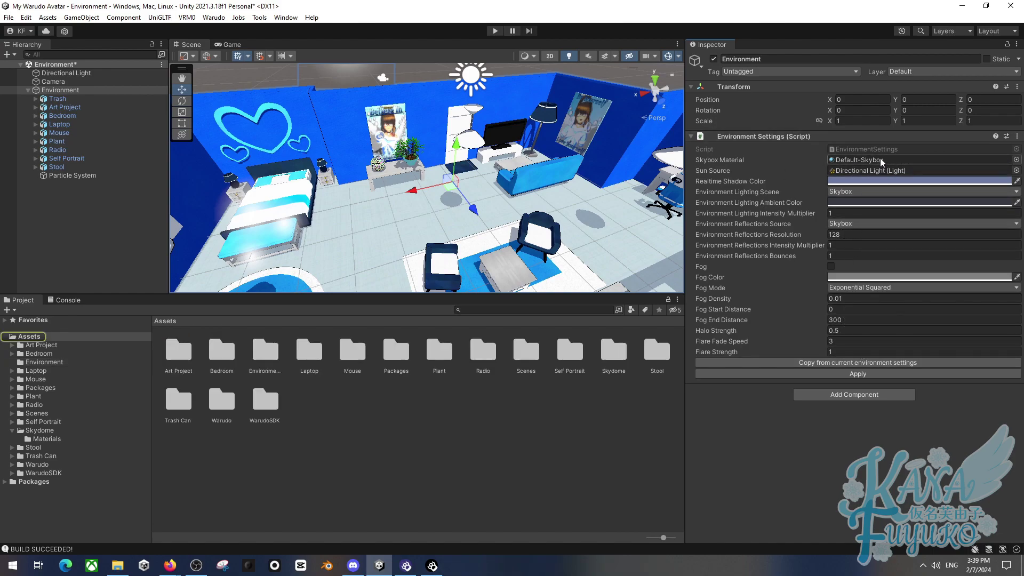
Drag the Skydome material into Environment Settings' Skybox Material field.
double_click(615, 355)
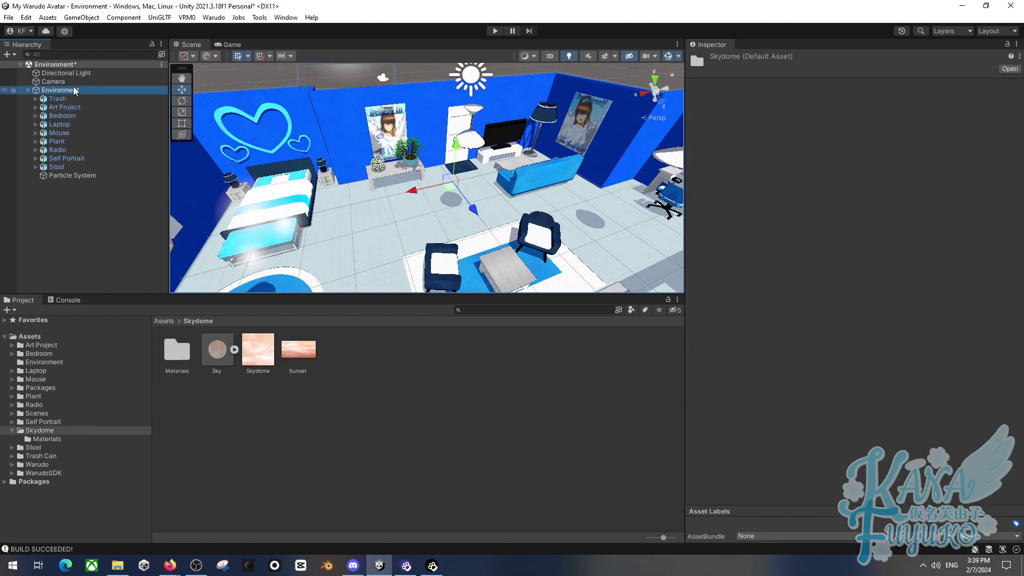
click(74, 89)
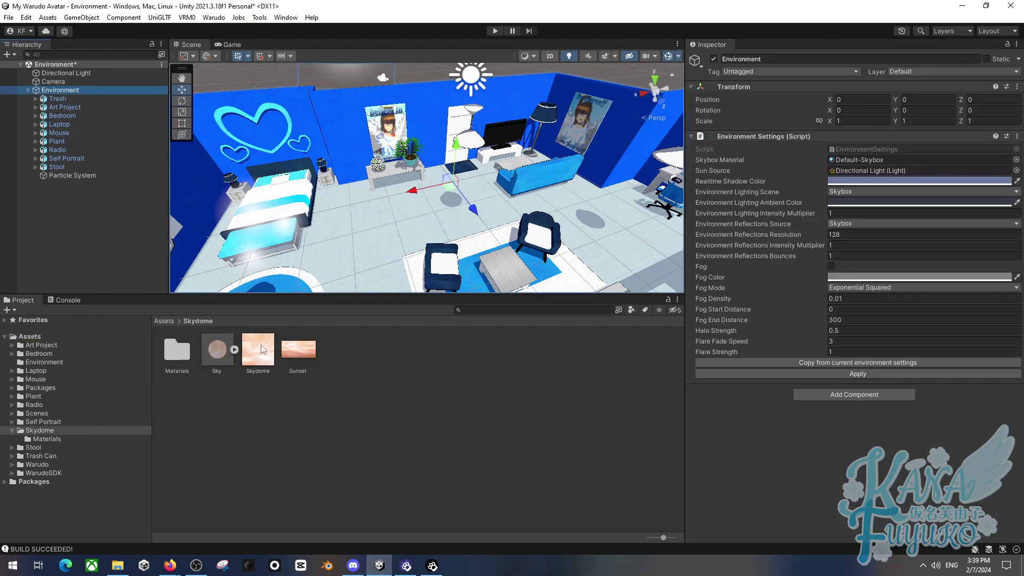
drag(260, 354, 859, 159)
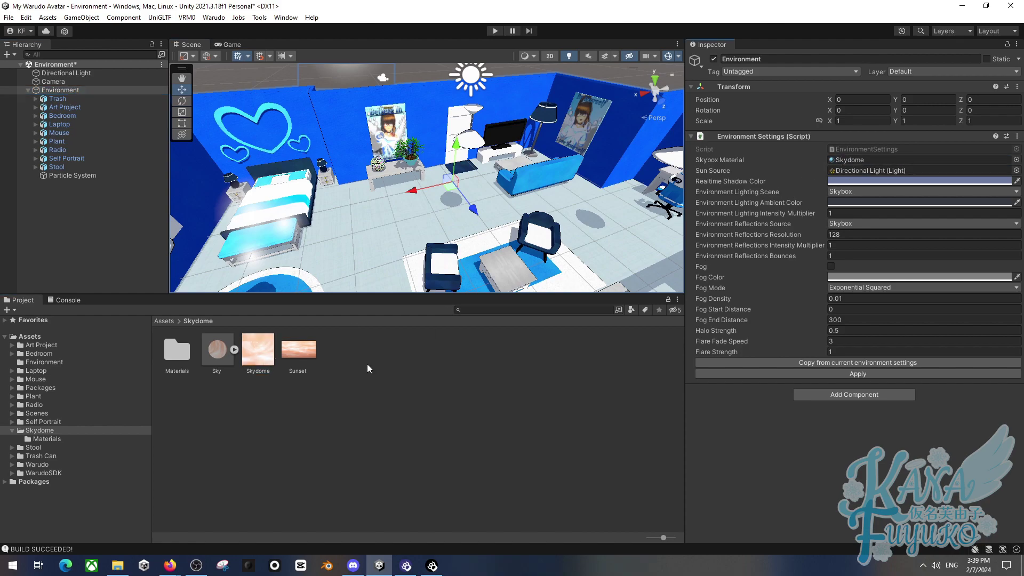
click(260, 351)
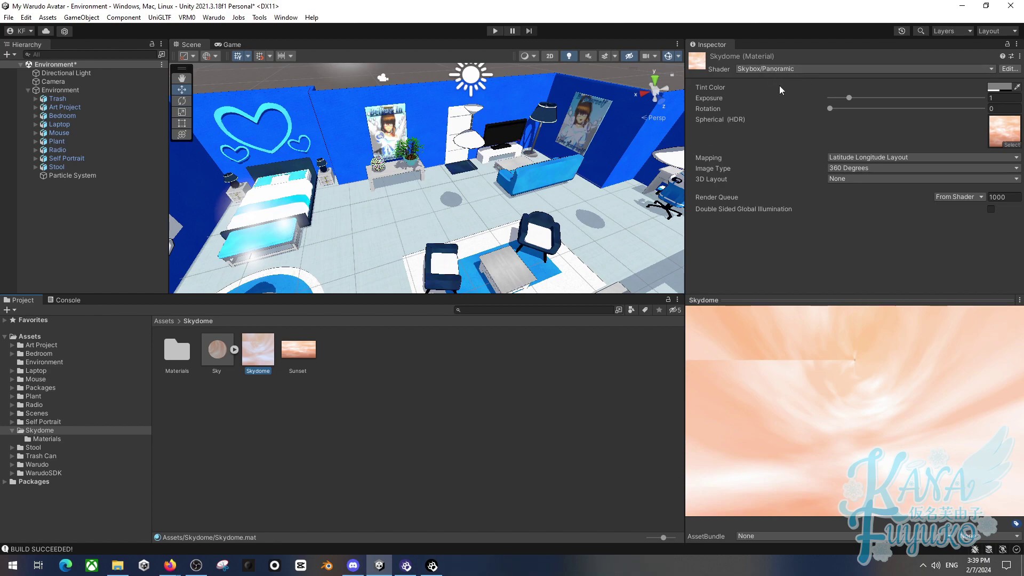
Create a test material with the Skybox/Panoramic shader in Skydome, then delete it.
right_click(402, 374)
mouse_move(483, 90)
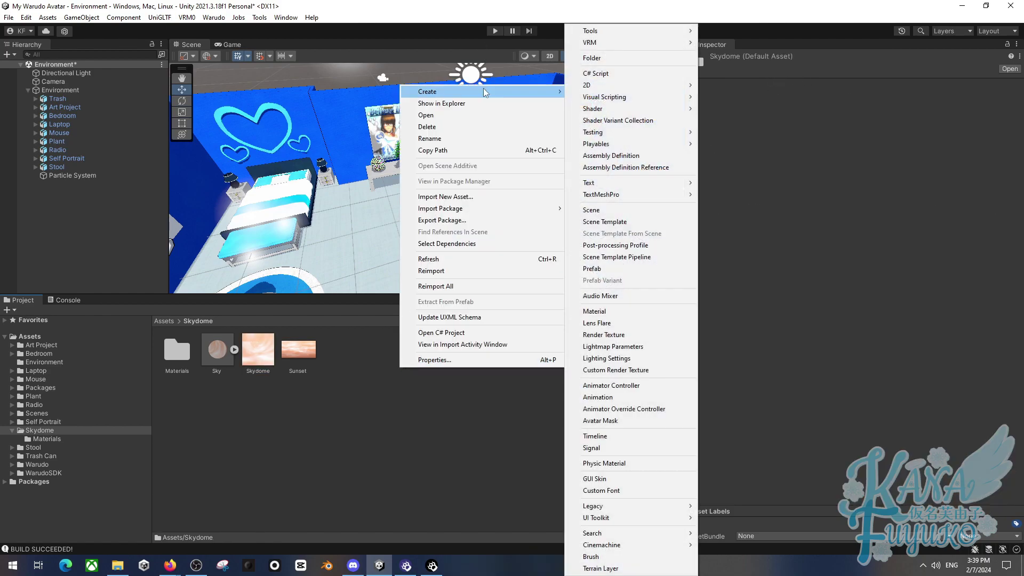
click(594, 312)
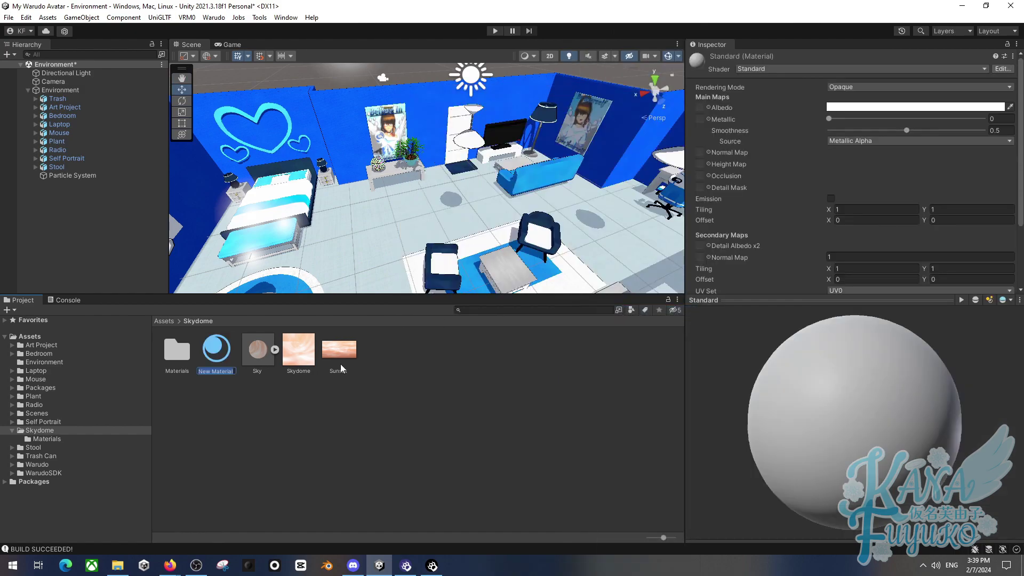
click(759, 70)
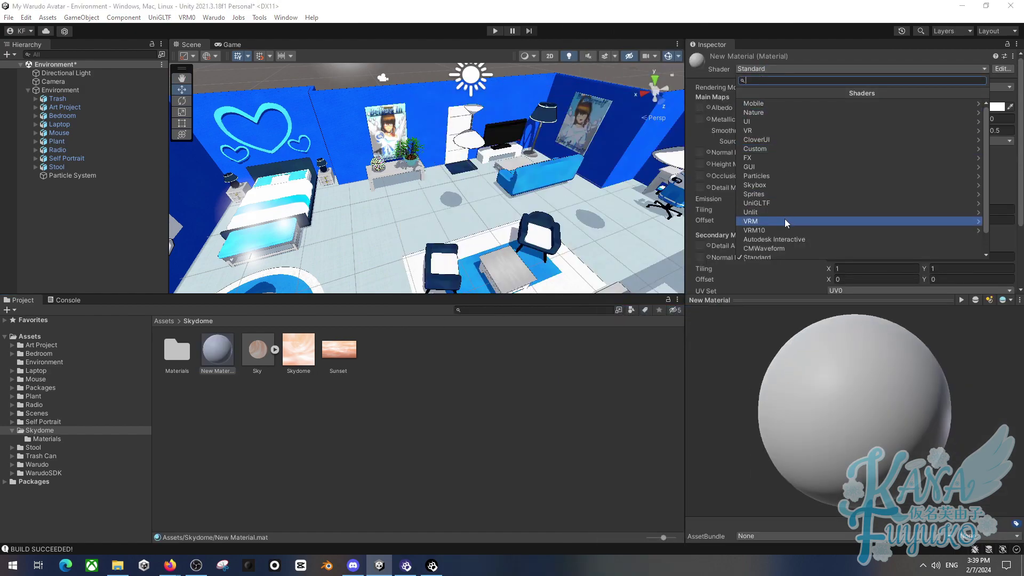
click(770, 187)
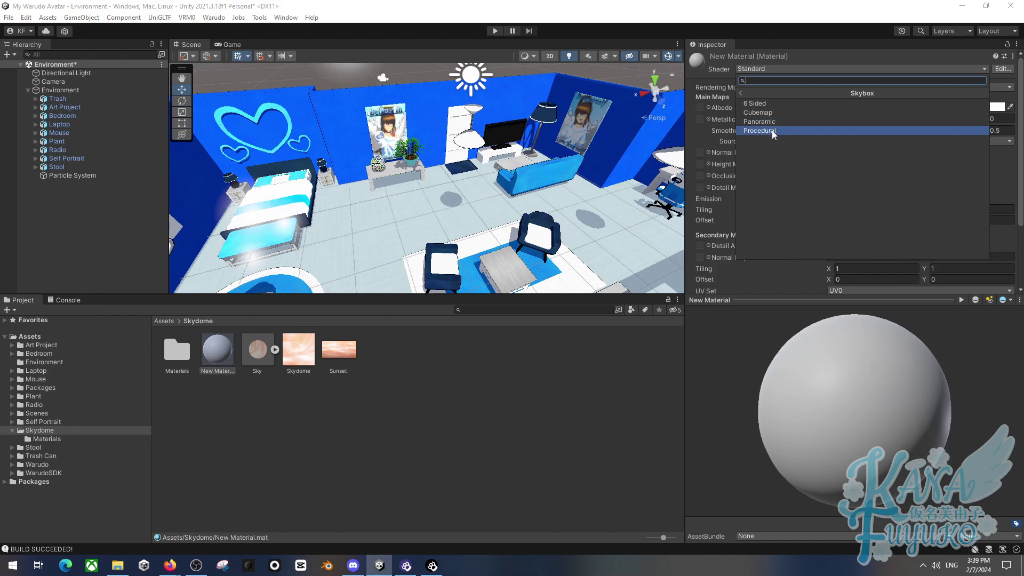
click(773, 120)
click(412, 403)
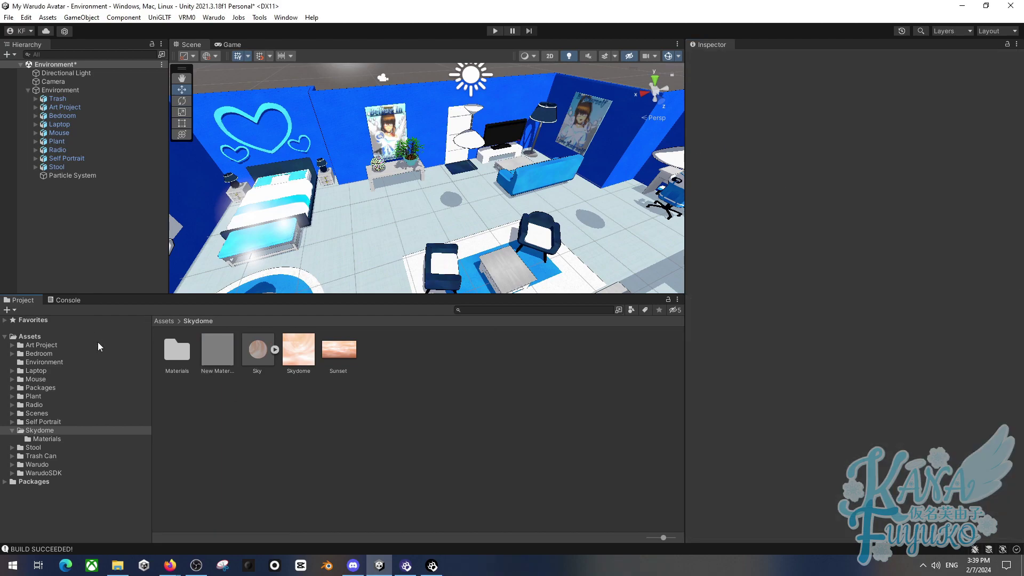
click(226, 356)
click(303, 402)
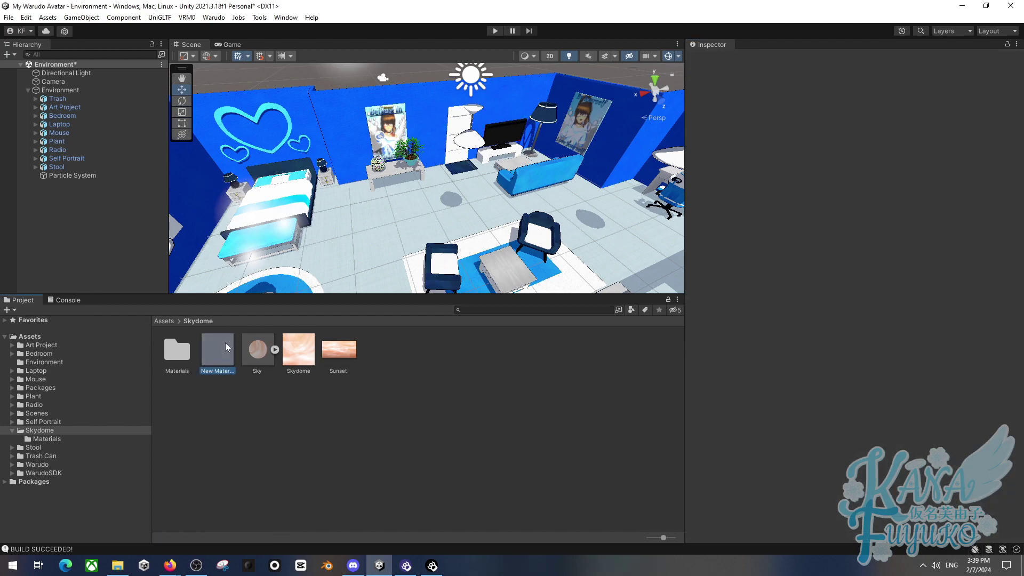
click(223, 348)
key(Delete)
key(Return)
click(102, 90)
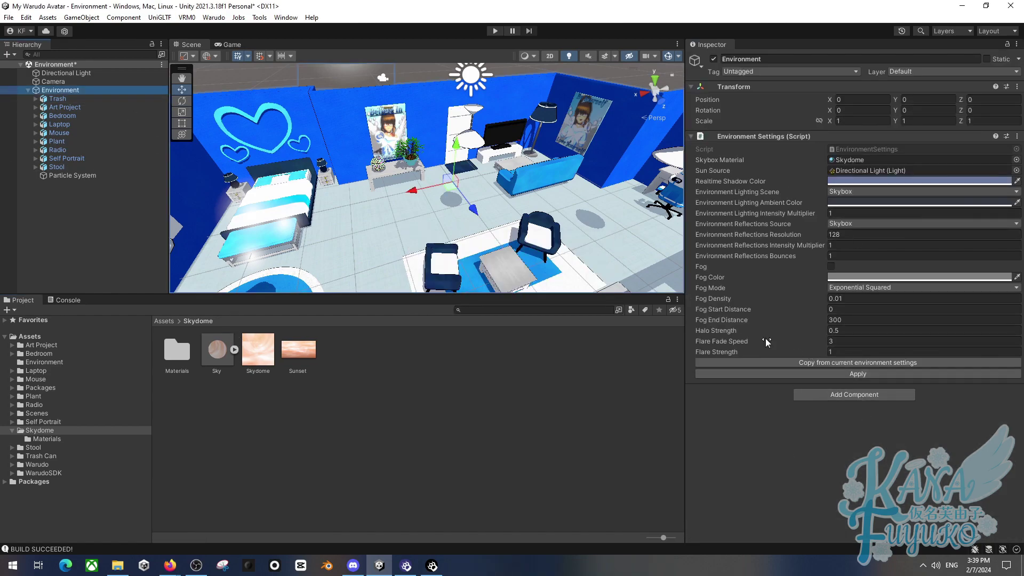
Apply the Environment Settings and orbit the scene to view the Skydome sky and lit room.
click(856, 373)
right_drag(667, 267, 531, 128)
right_drag(501, 176, 553, 81)
right_drag(555, 81, 321, 213)
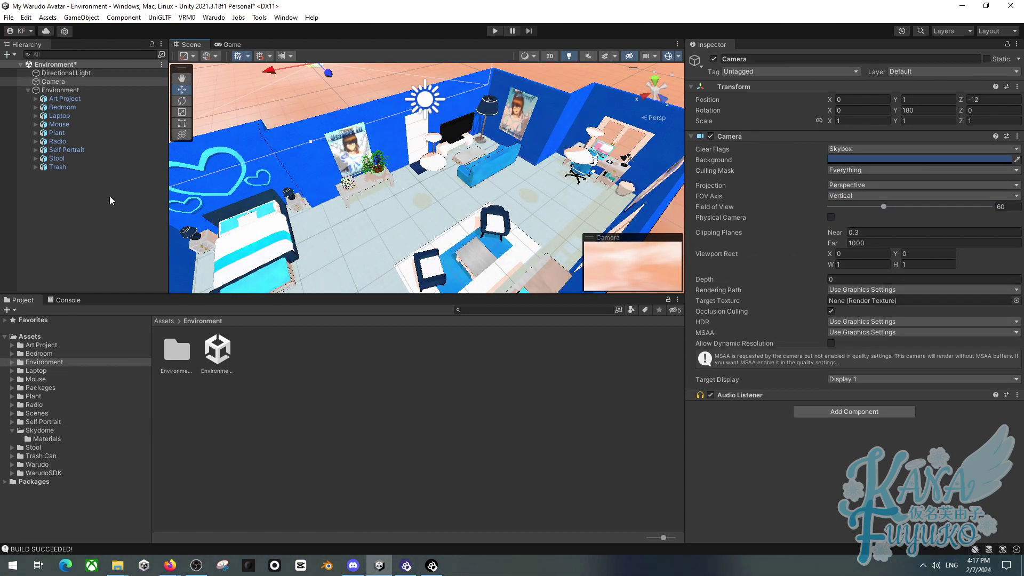
click(110, 197)
alt+drag(360, 207, 304, 222)
scroll(304, 222, up, 3)
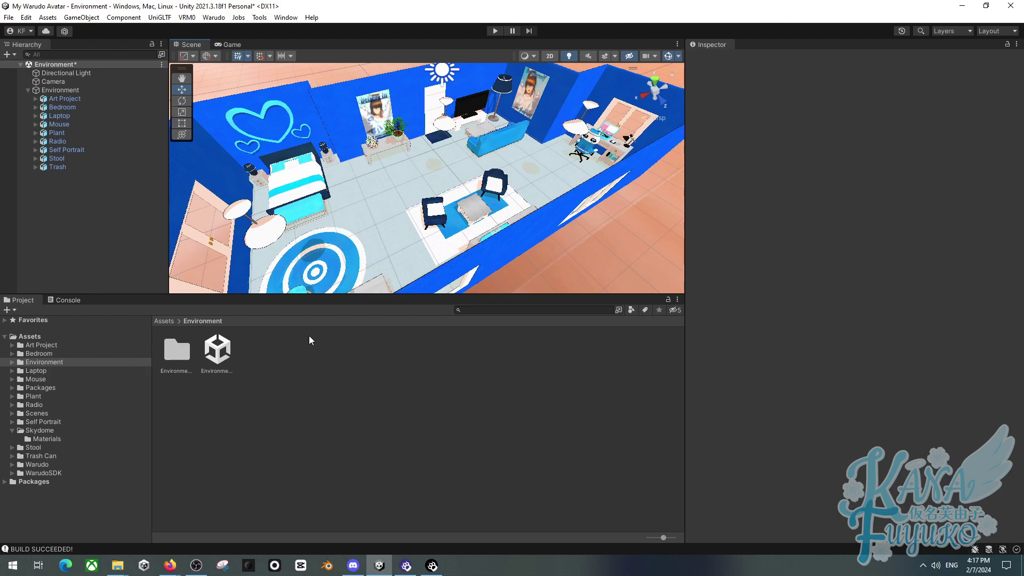
Add a global Post-process Volume with a new profile to the Environment object.
click(61, 91)
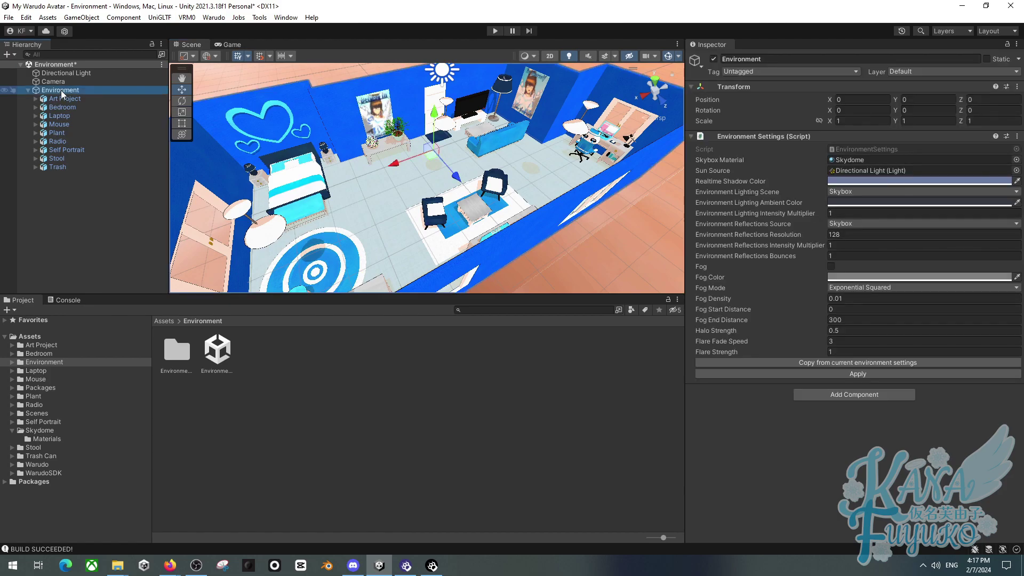
click(865, 394)
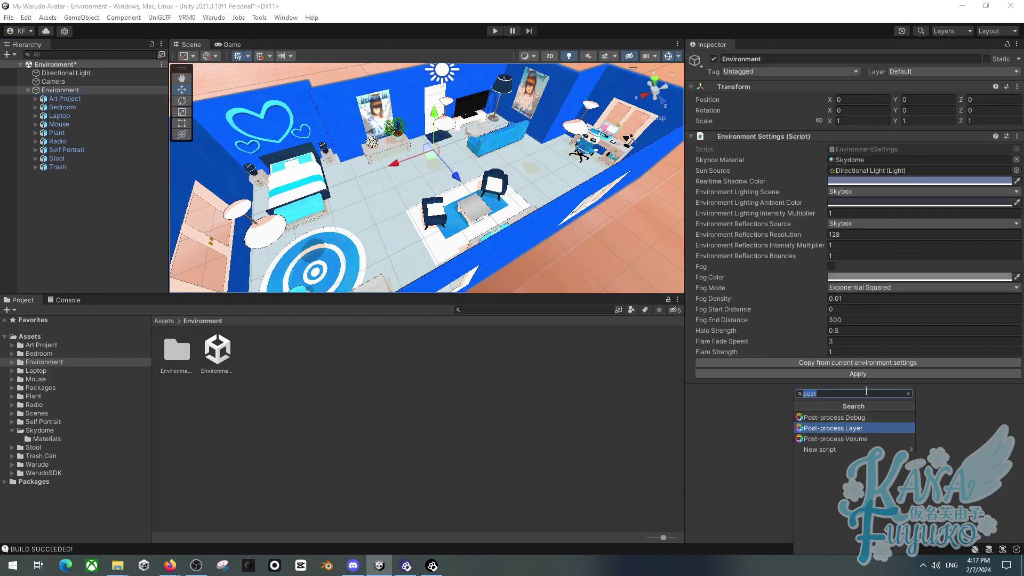
click(842, 438)
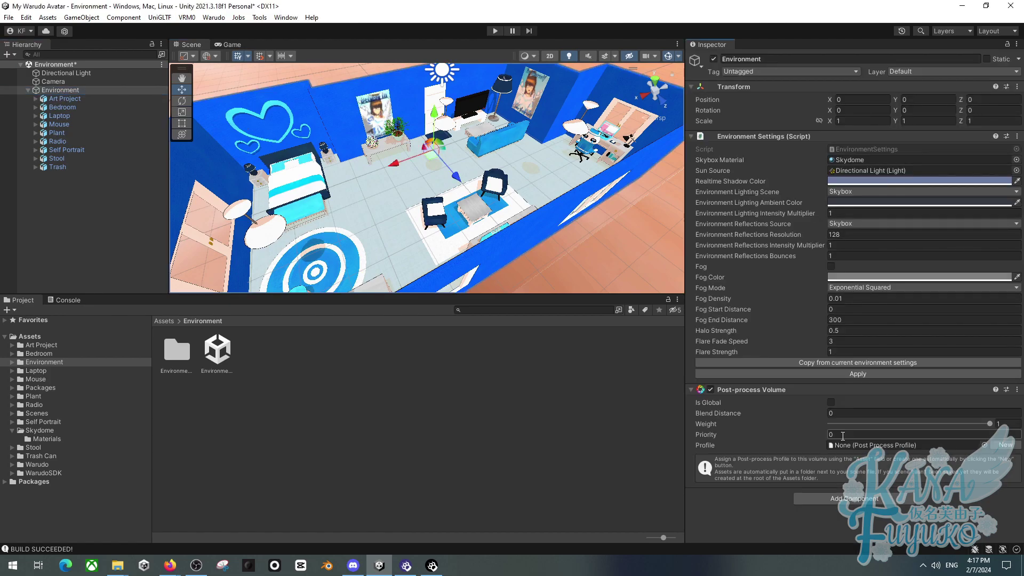
click(832, 402)
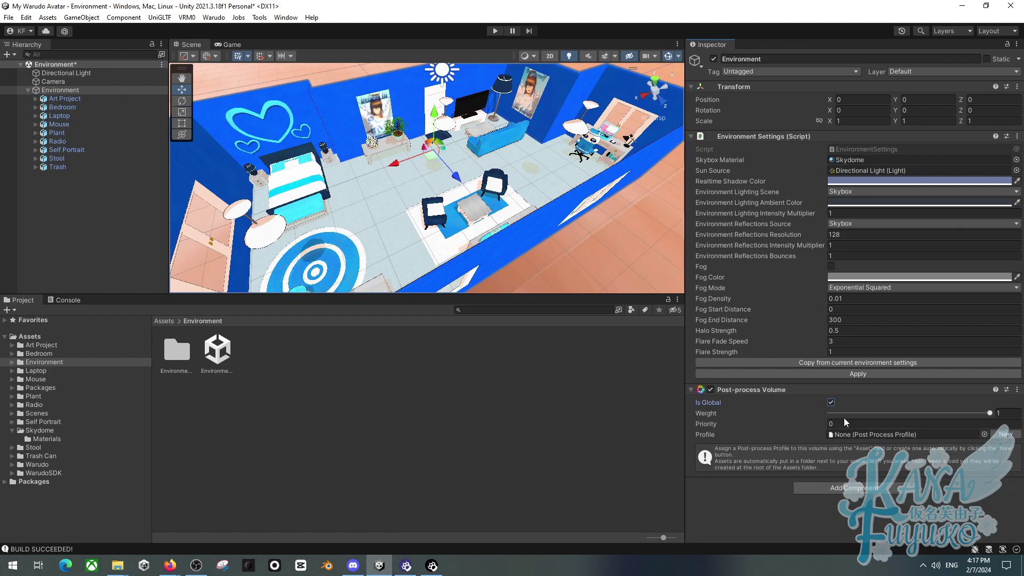
click(1005, 435)
Add a Bloom effect to the profile and set its Intensity to 4.28.
click(791, 482)
mouse_move(807, 489)
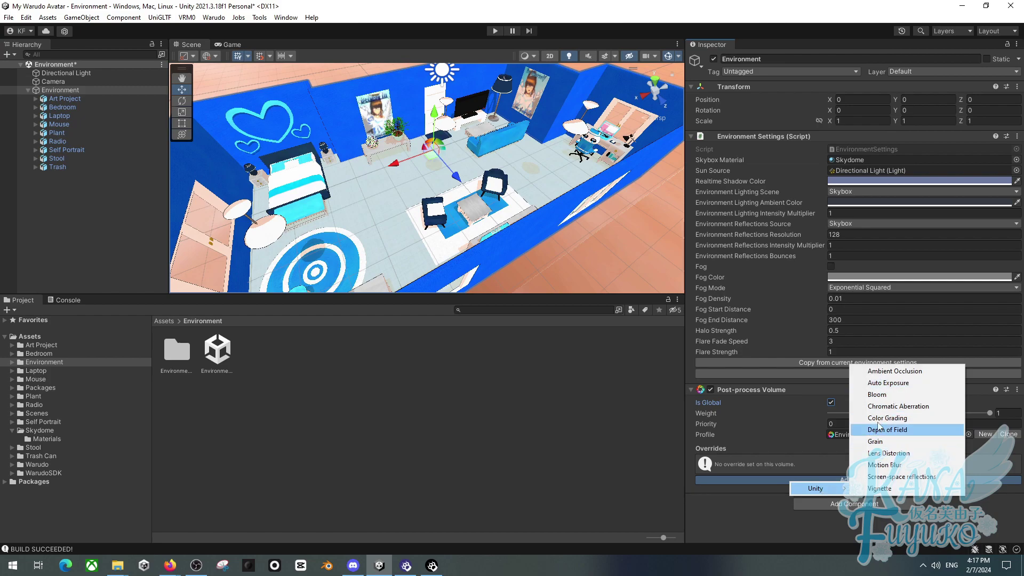
click(878, 395)
scroll(789, 460, down, 3)
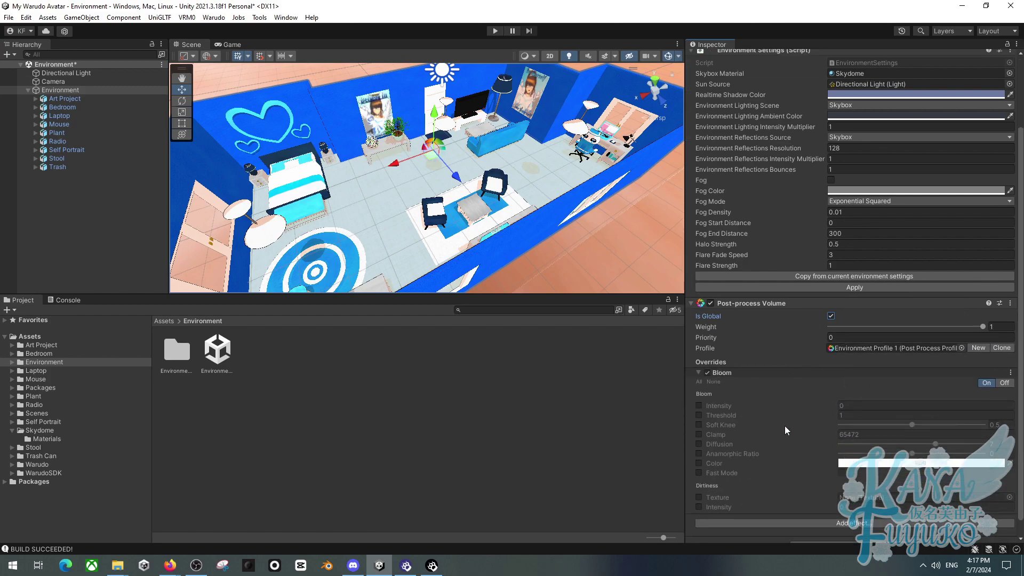
scroll(785, 425, down, 1)
click(700, 389)
drag(724, 393, 755, 365)
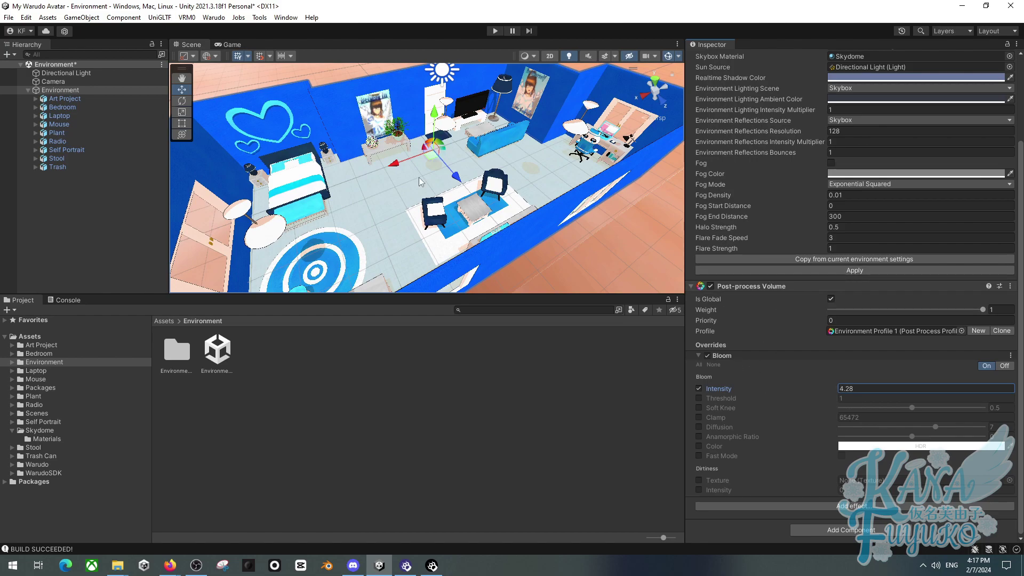
alt+drag(418, 177, 503, 36)
scroll(426, 176, up, 5)
click(92, 80)
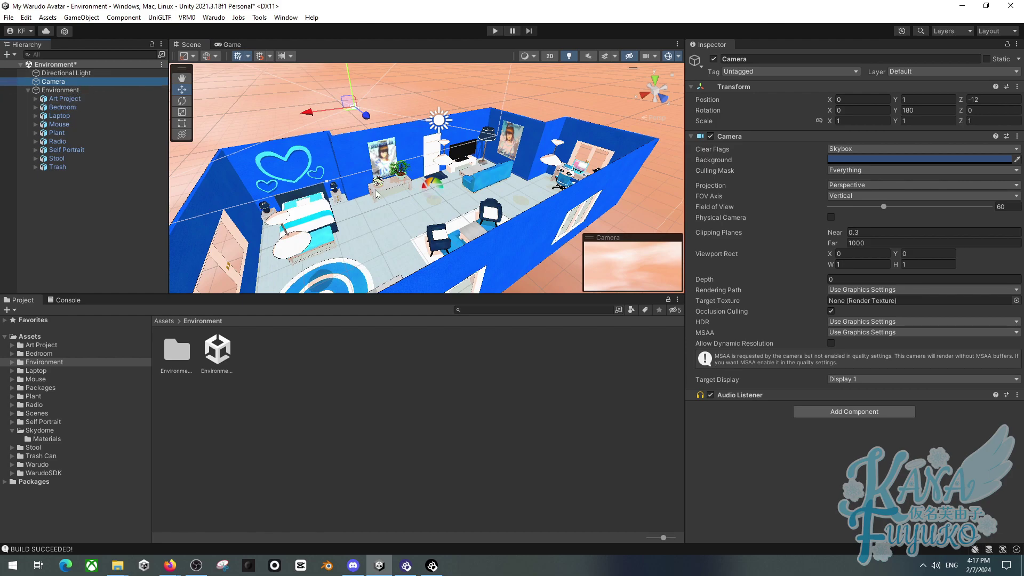
Move the Camera to Z -9.5 and give it a Post-process Layer set to Everything.
scroll(406, 195, up, 3)
drag(372, 129, 385, 133)
click(858, 413)
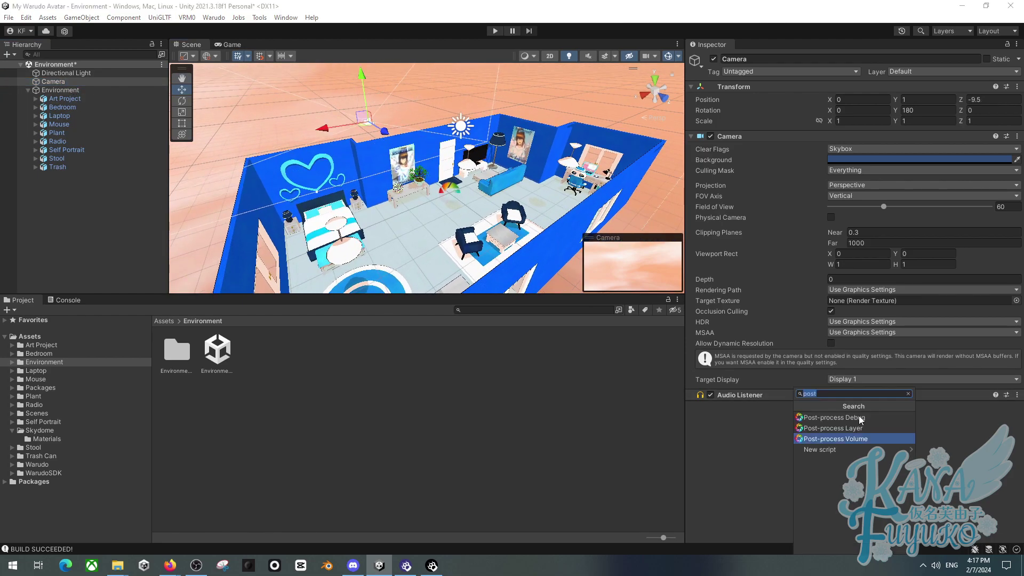
click(853, 431)
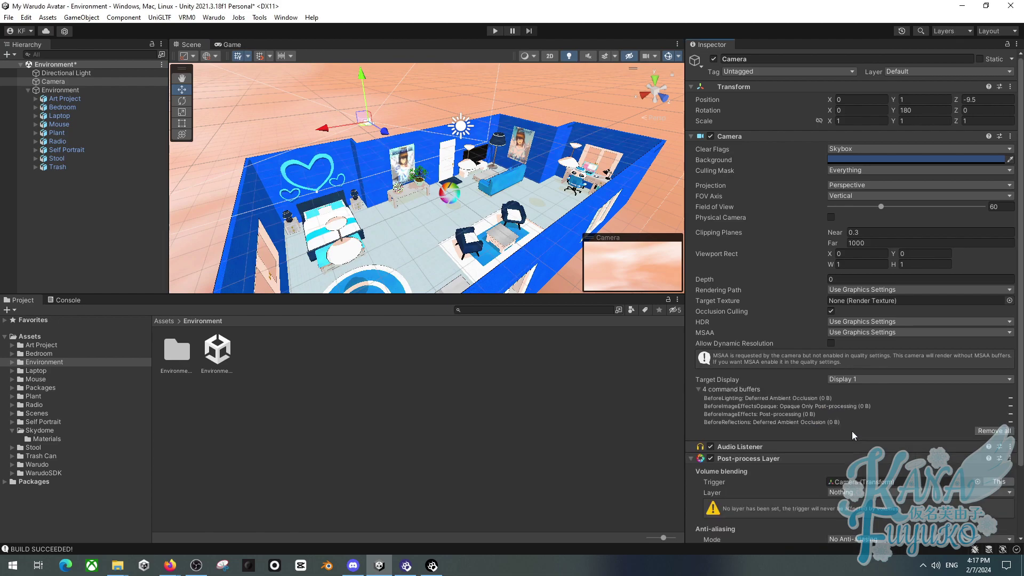
scroll(799, 443, down, 3)
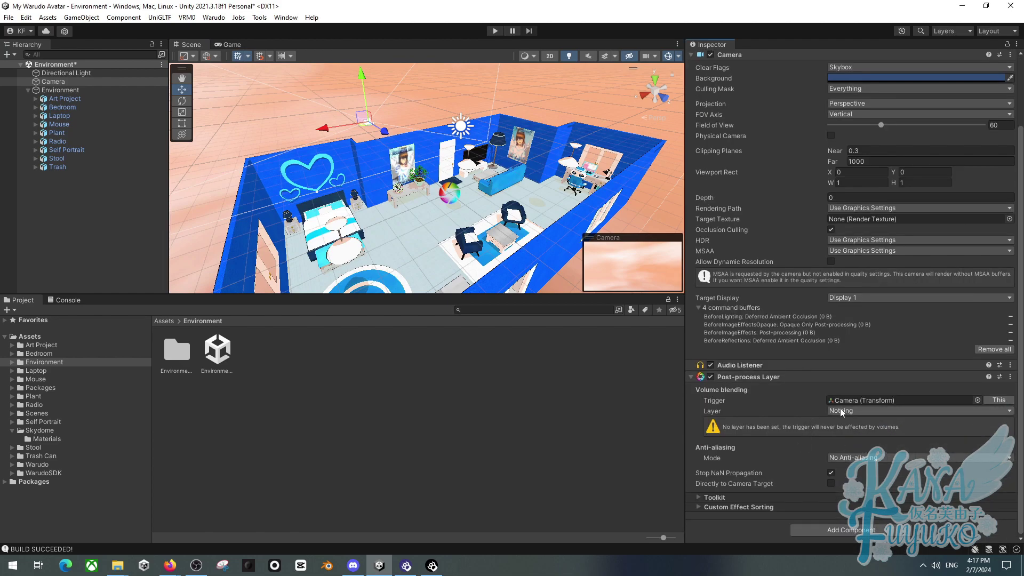
click(840, 411)
click(859, 187)
Raise the Environment's Bloom intensity to 5.77 and fly the view into the room.
click(61, 90)
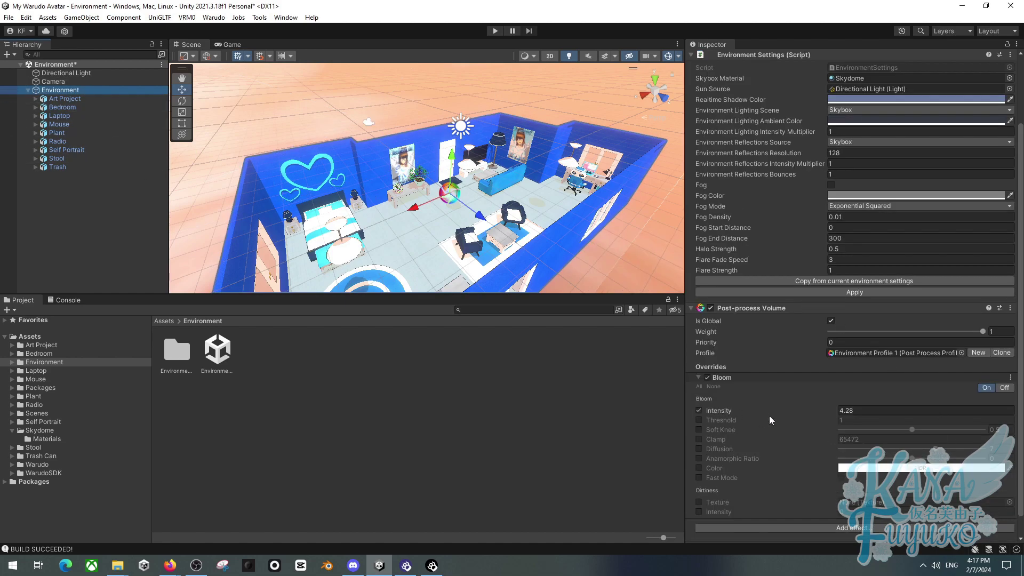
drag(720, 409, 750, 421)
scroll(799, 454, down, 2)
right_drag(655, 262, 314, 128)
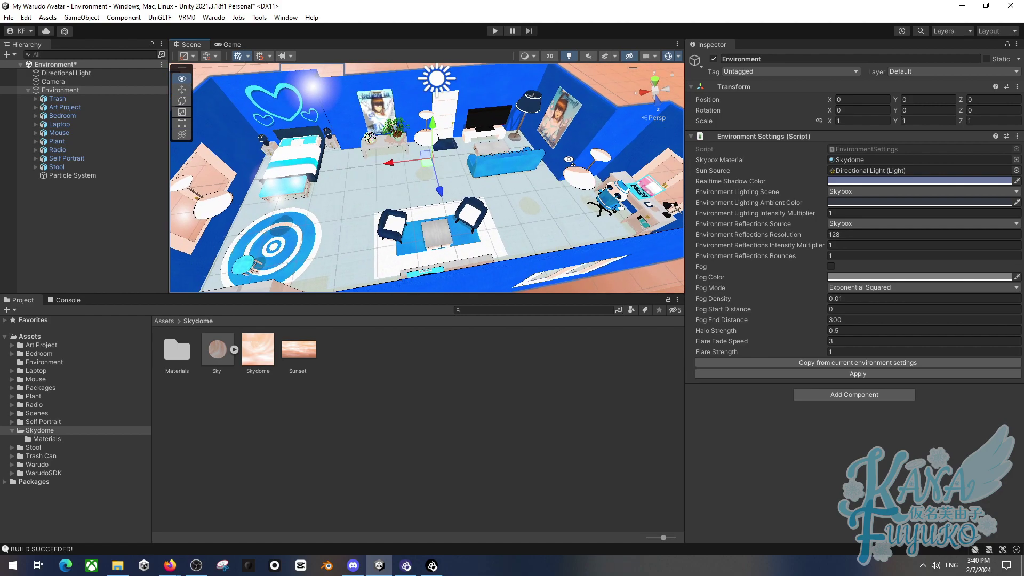
right_drag(569, 159, 572, 162)
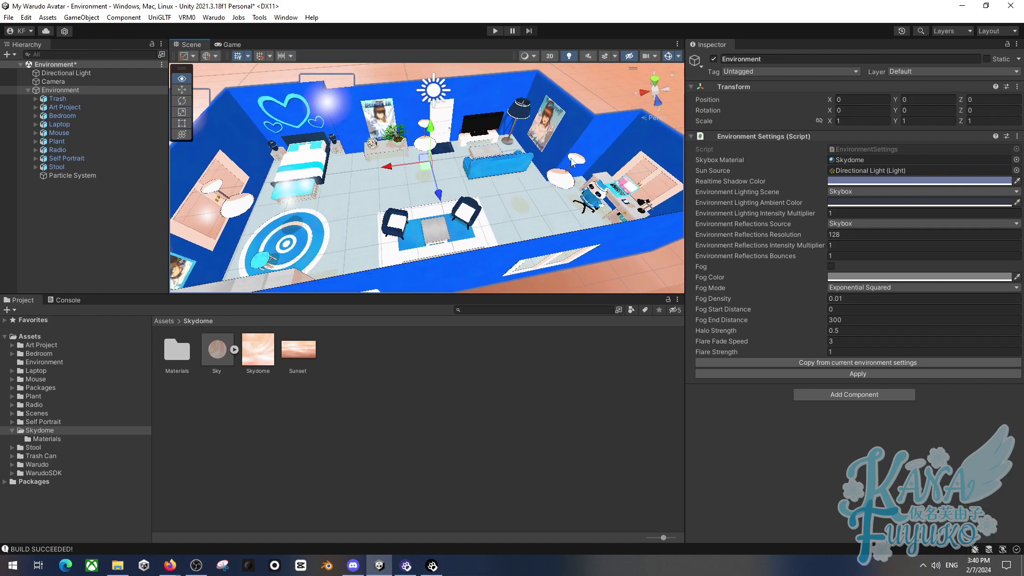
Use Save As to store the scene as 'Environment' in Assets/Environment.
click(28, 89)
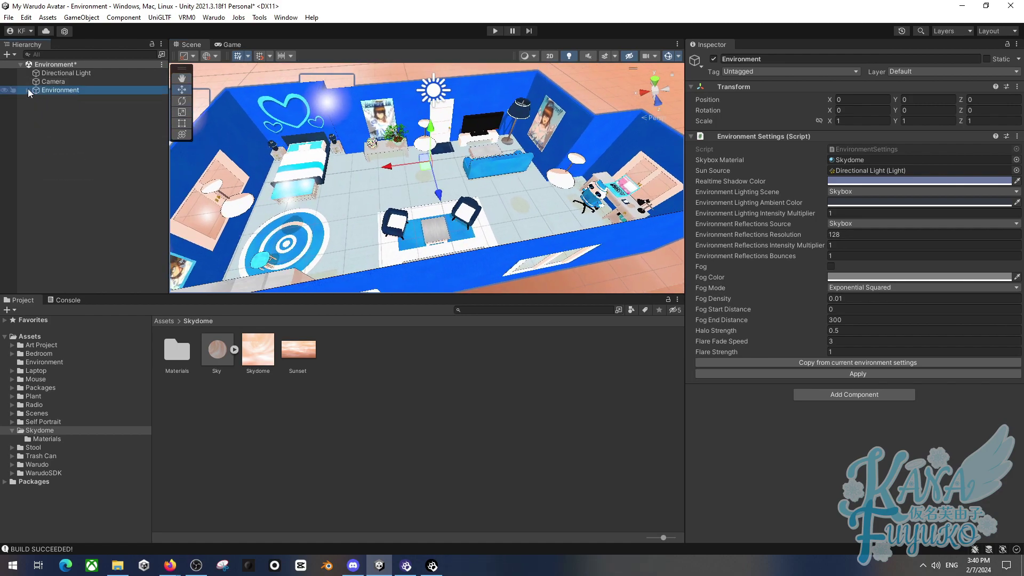
click(28, 89)
click(72, 204)
click(9, 17)
click(44, 80)
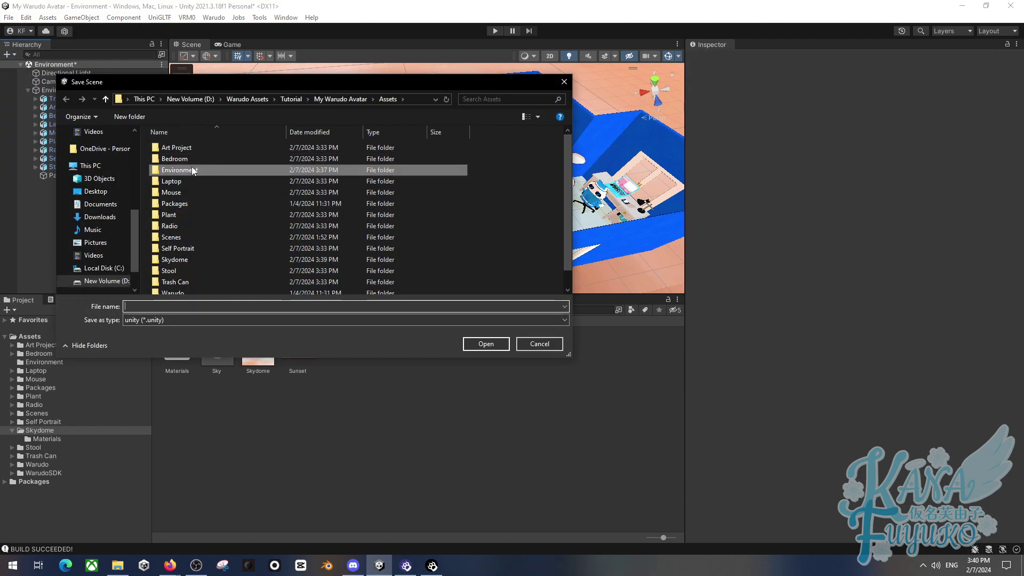
double_click(193, 171)
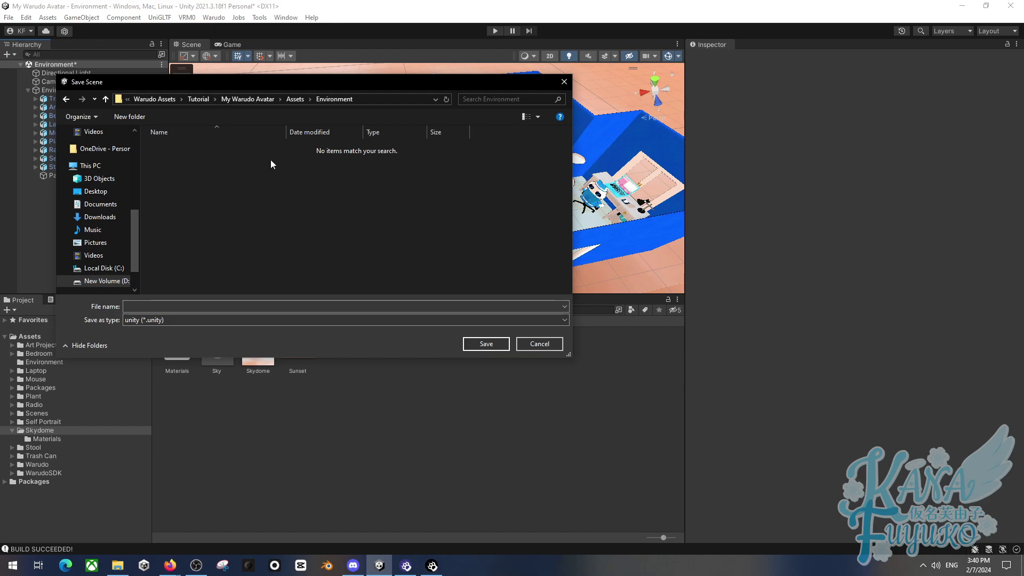
click(232, 306)
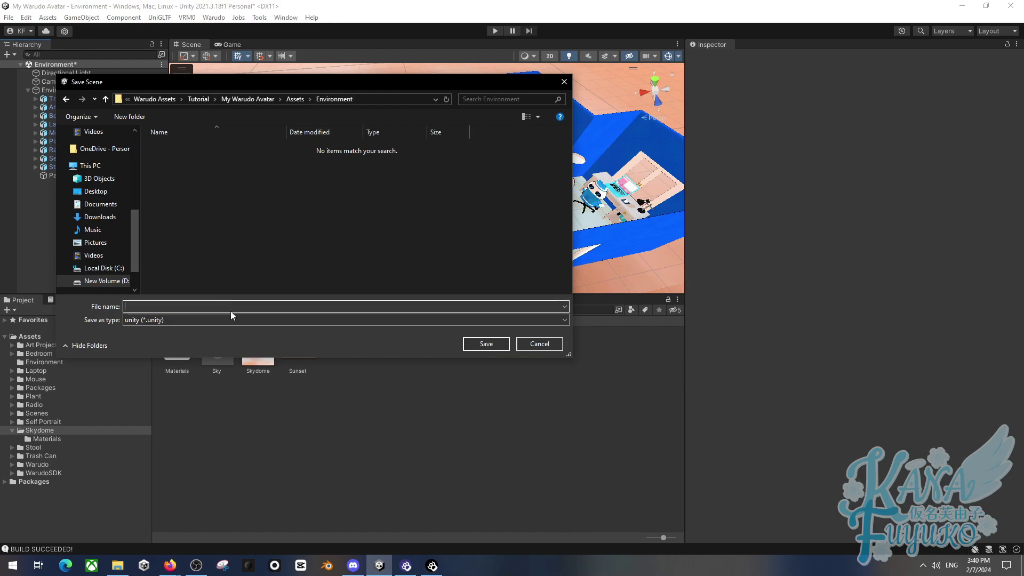
text(Environment)
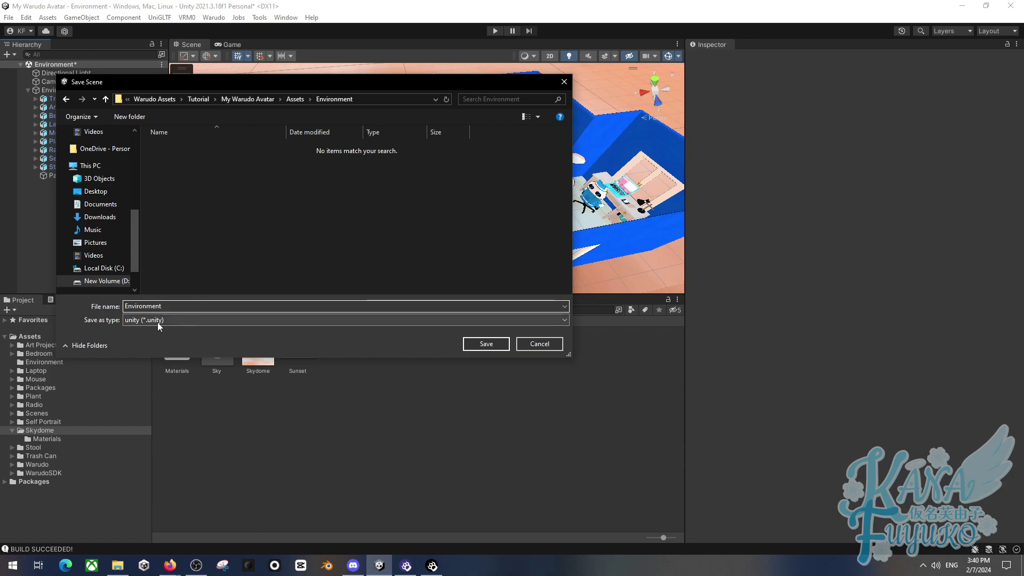
drag(170, 308, 104, 309)
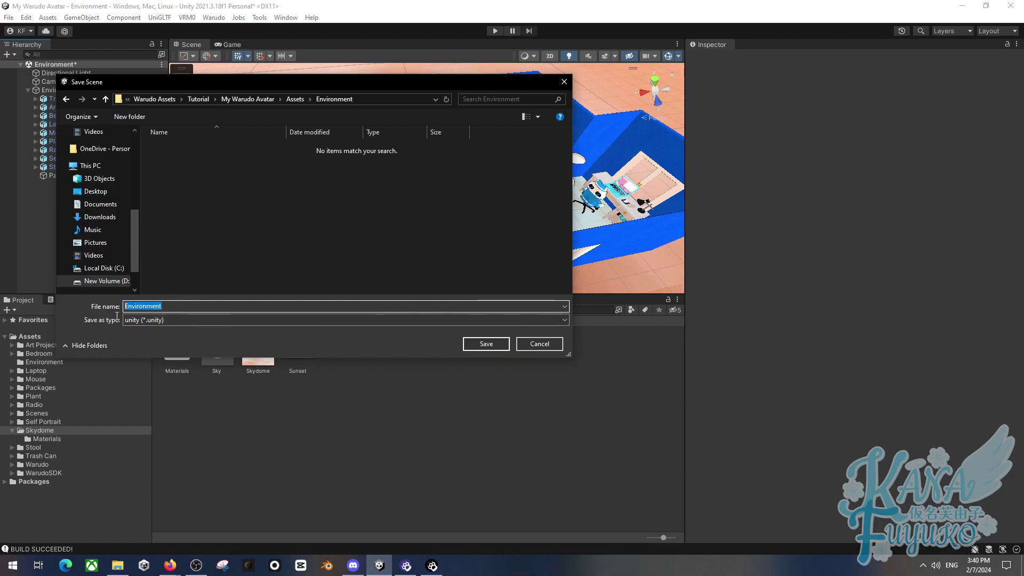
click(196, 265)
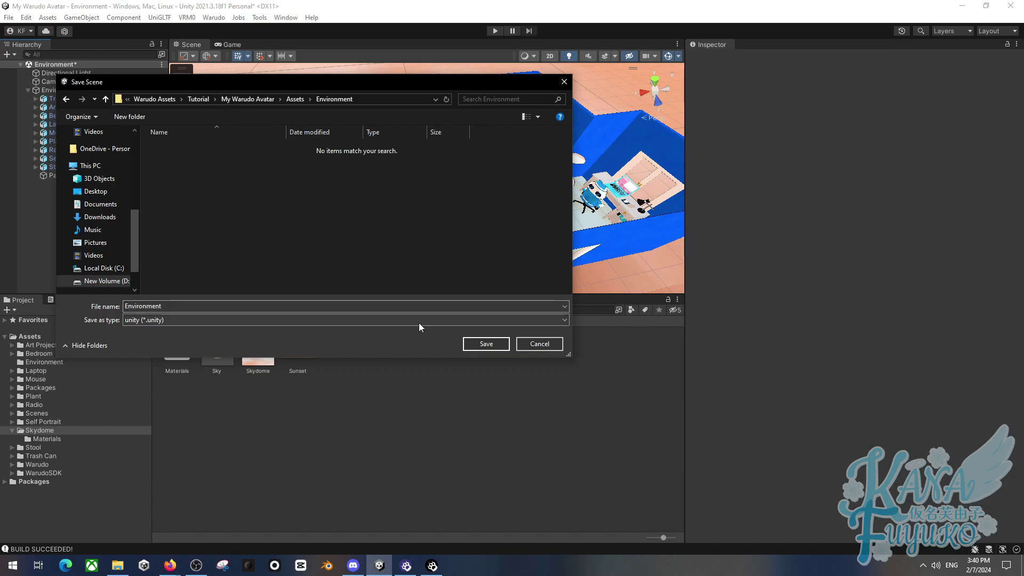
click(482, 344)
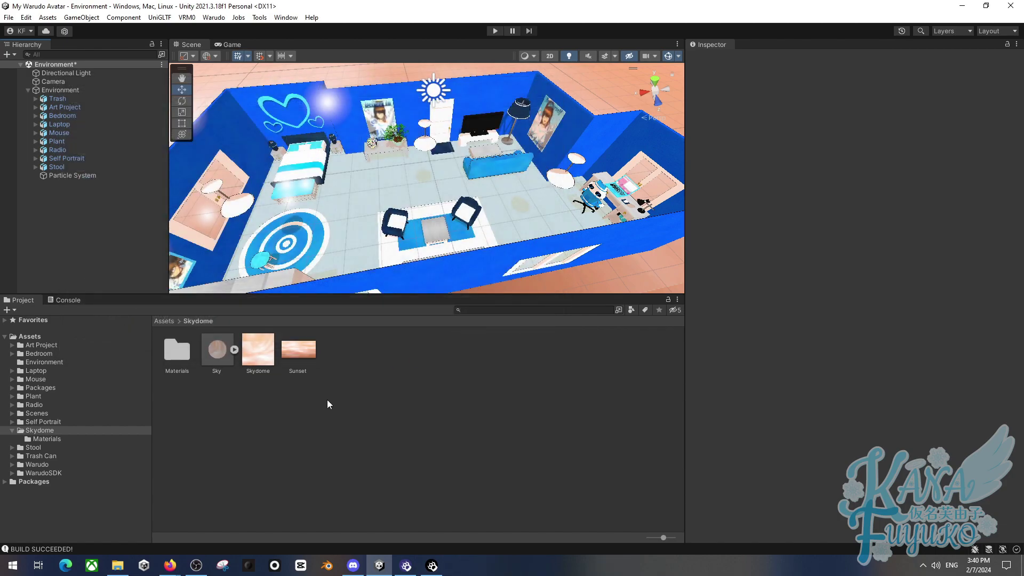
Check the saved Environment scene asset inside the Assets/Environment folder.
click(165, 321)
double_click(263, 362)
click(266, 409)
click(258, 358)
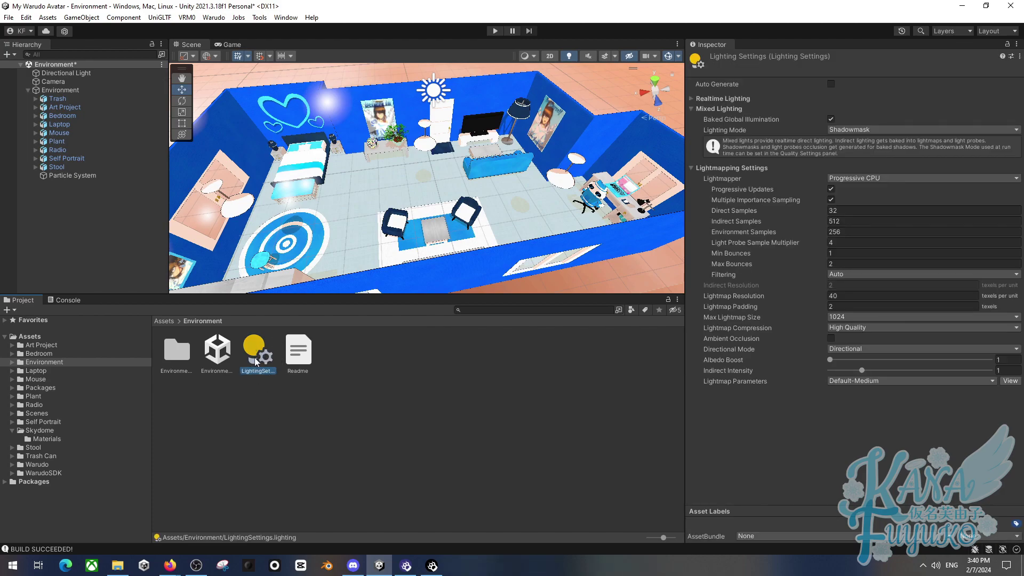
click(181, 351)
click(218, 352)
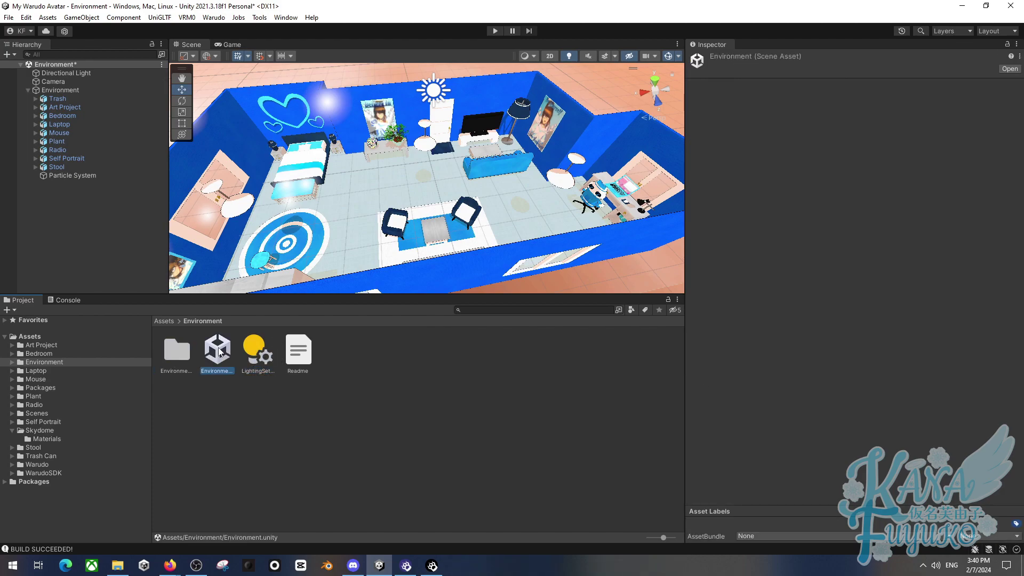
double_click(176, 350)
click(203, 321)
click(226, 366)
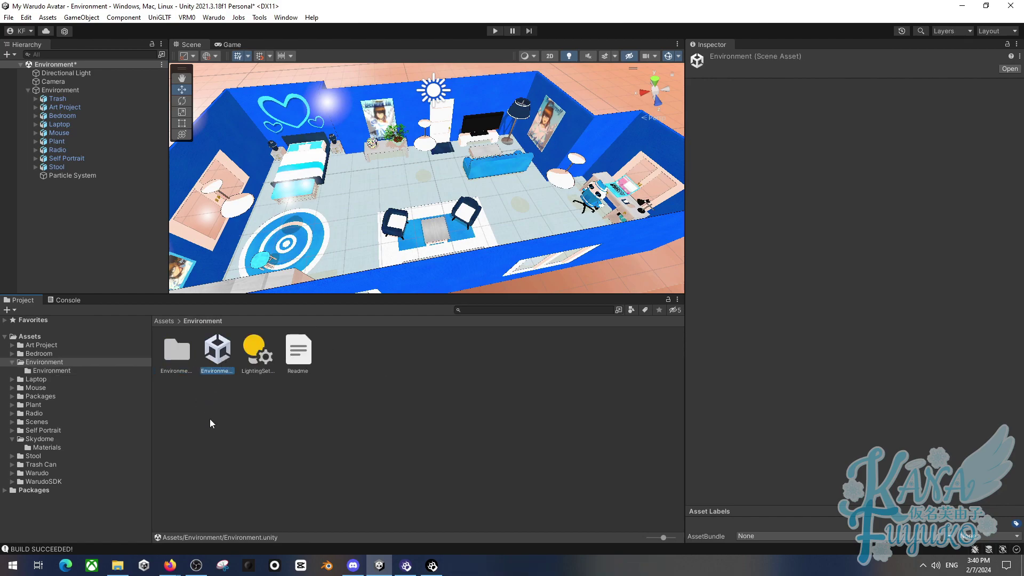
click(227, 404)
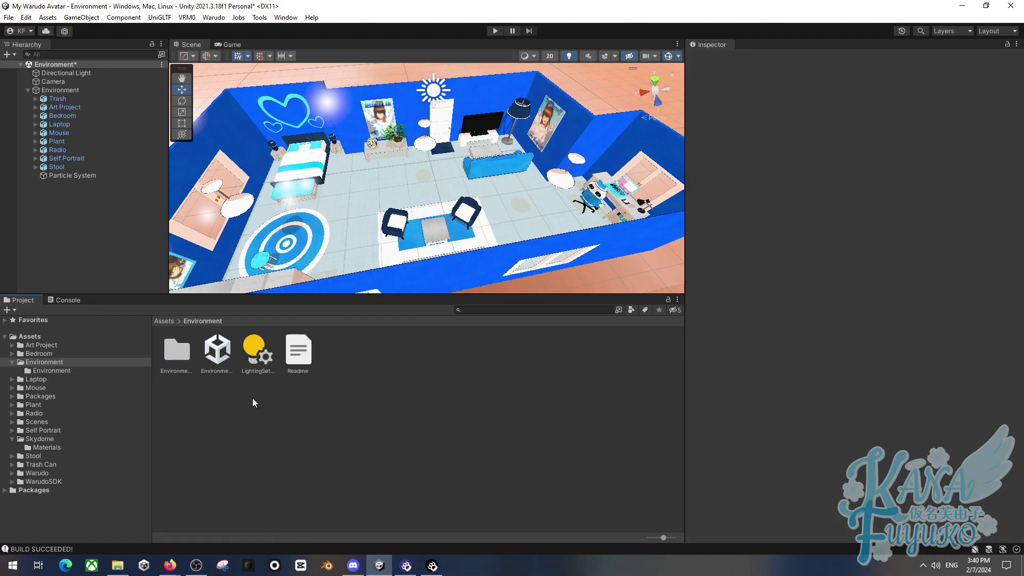
click(221, 353)
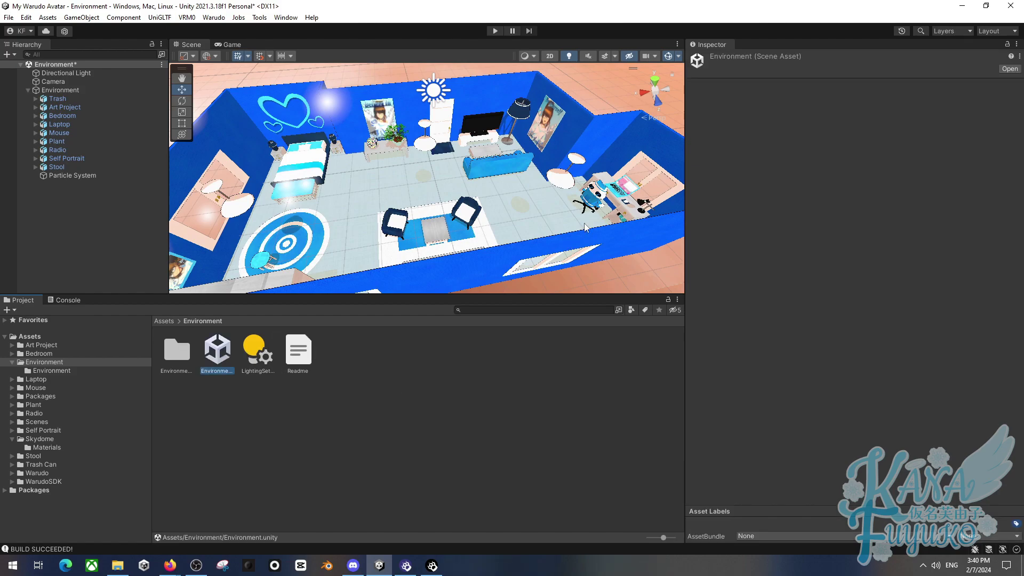
click(77, 220)
Save the scene and fly the view above the bedroom, looking down.
key(ctrl+s)
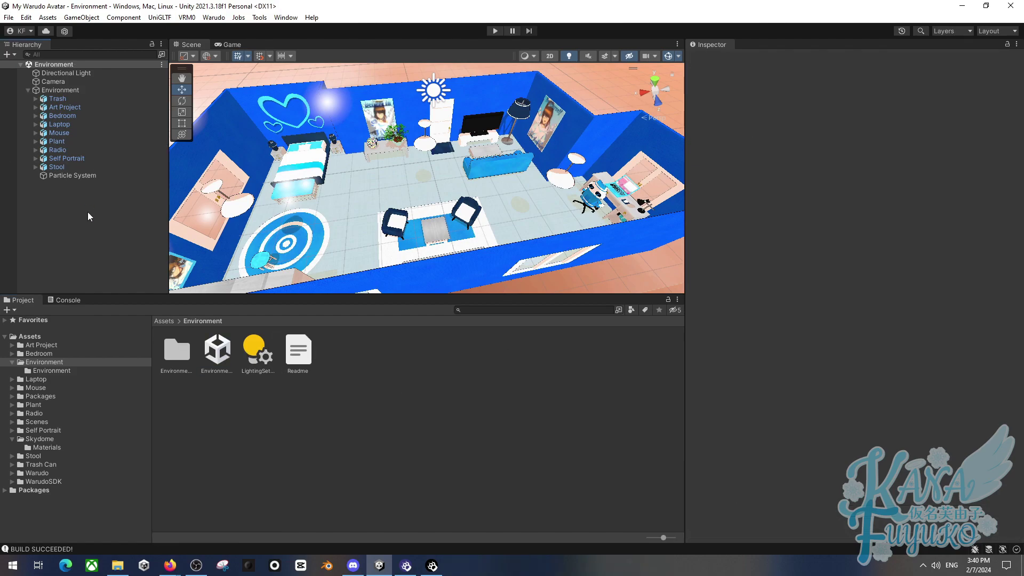
right_drag(213, 176, 216, 132)
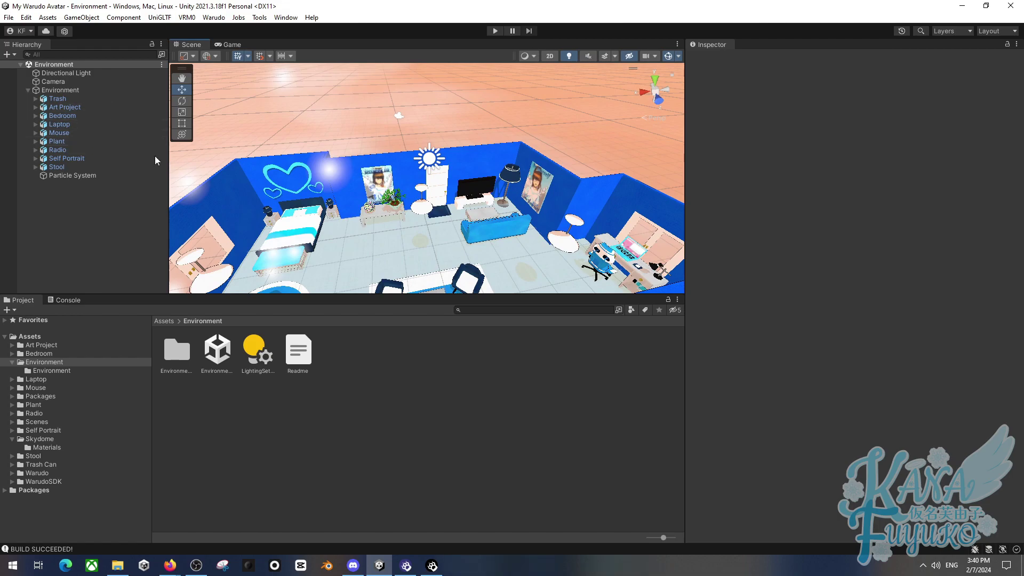
right_drag(457, 176, 417, 196)
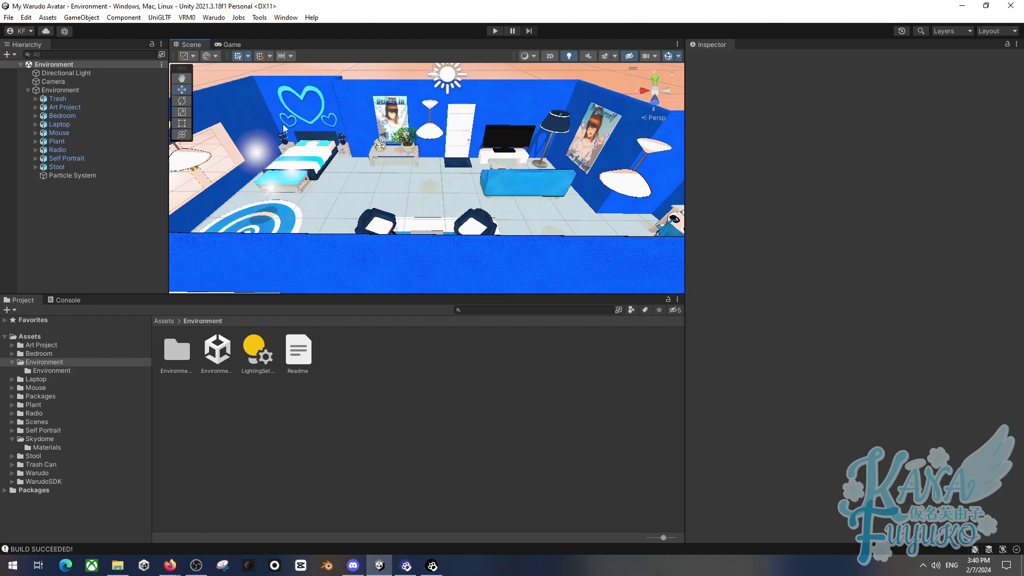
In Warudo Mod Settings, enter the creator's name as Mod Author and empty the Mod Description.
click(213, 17)
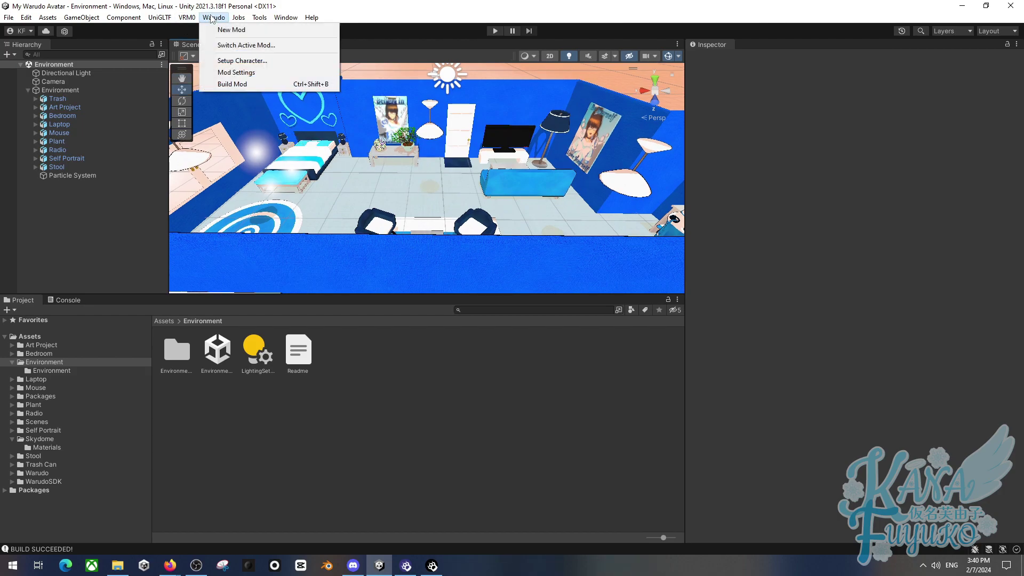
click(235, 72)
click(727, 289)
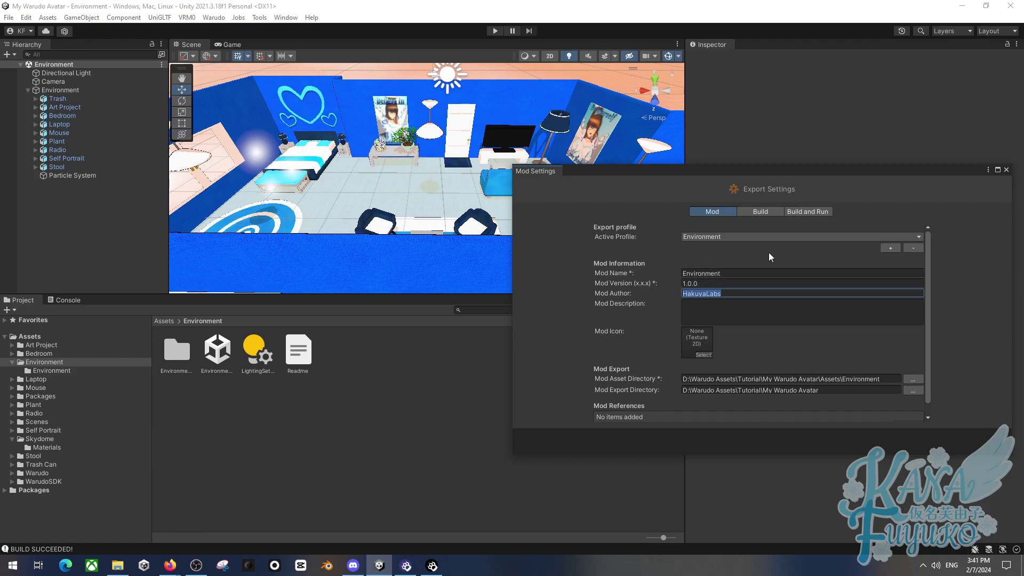
text(Kana Fuyukio)
click(707, 317)
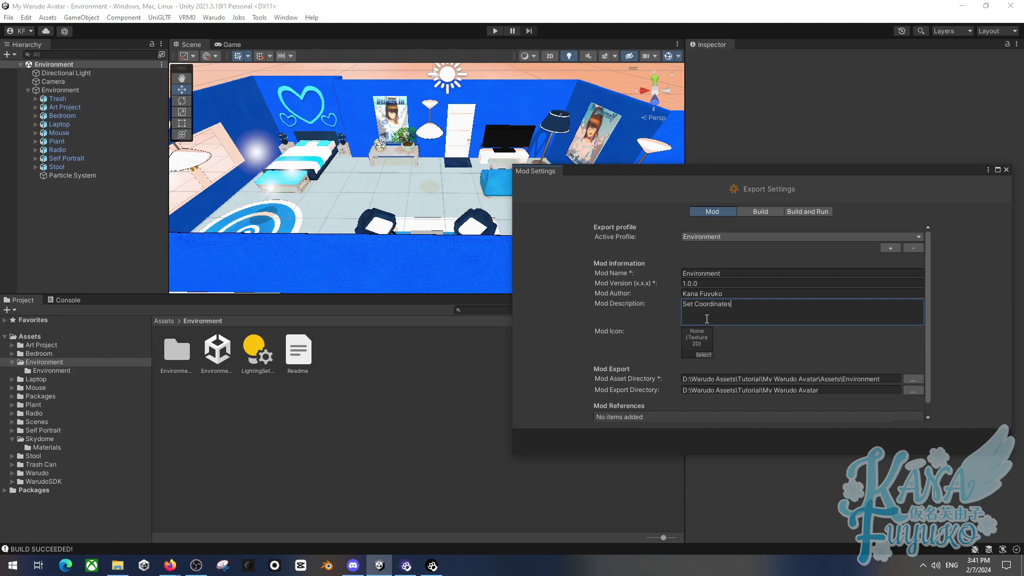
key(ctrl+a)
key(BackSpace)
drag(626, 169, 620, 103)
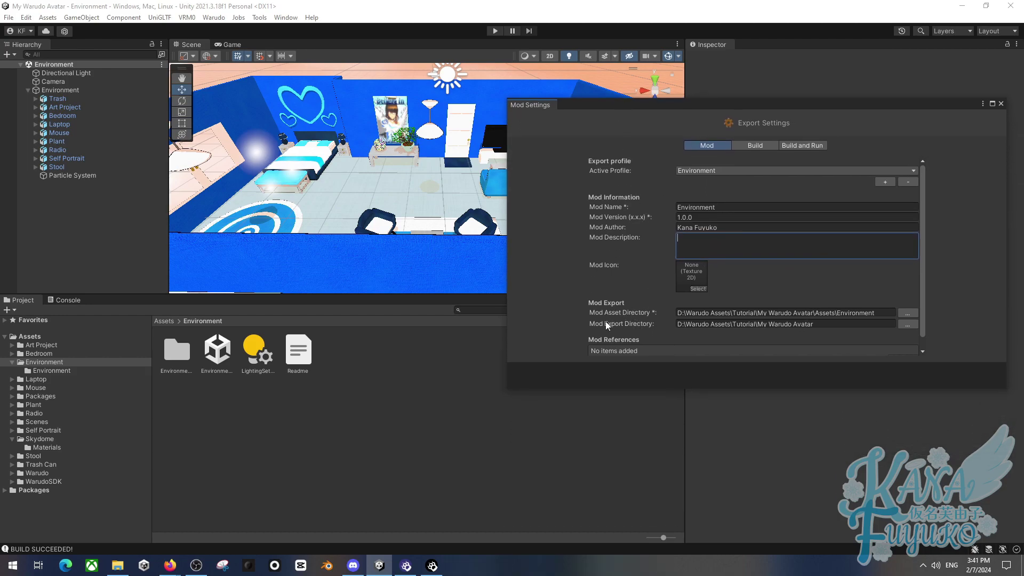
click(213, 18)
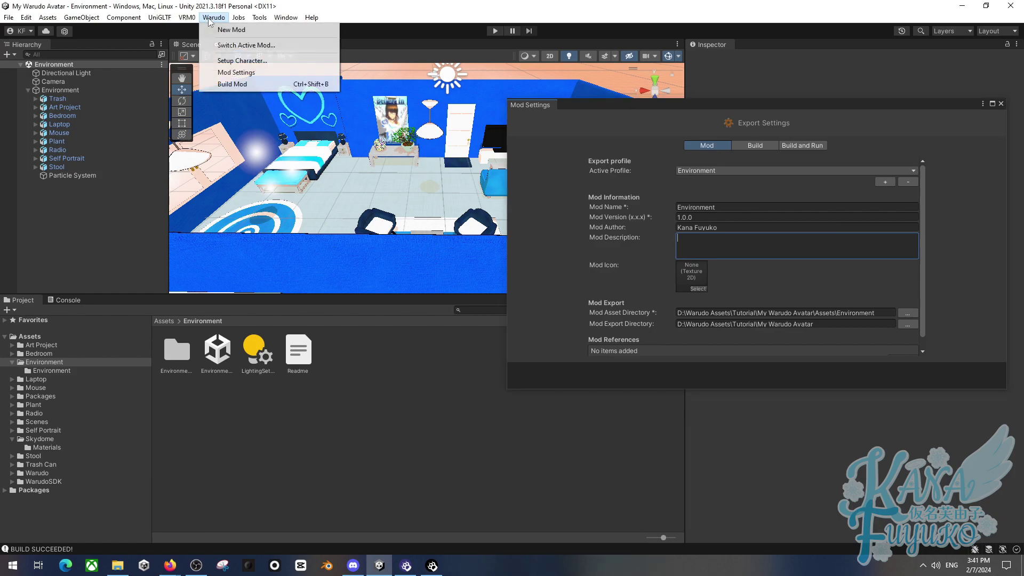
Set the Mod Export Directory to Warudo_Data\StreamingAssets\Environments using the folder picker.
click(587, 273)
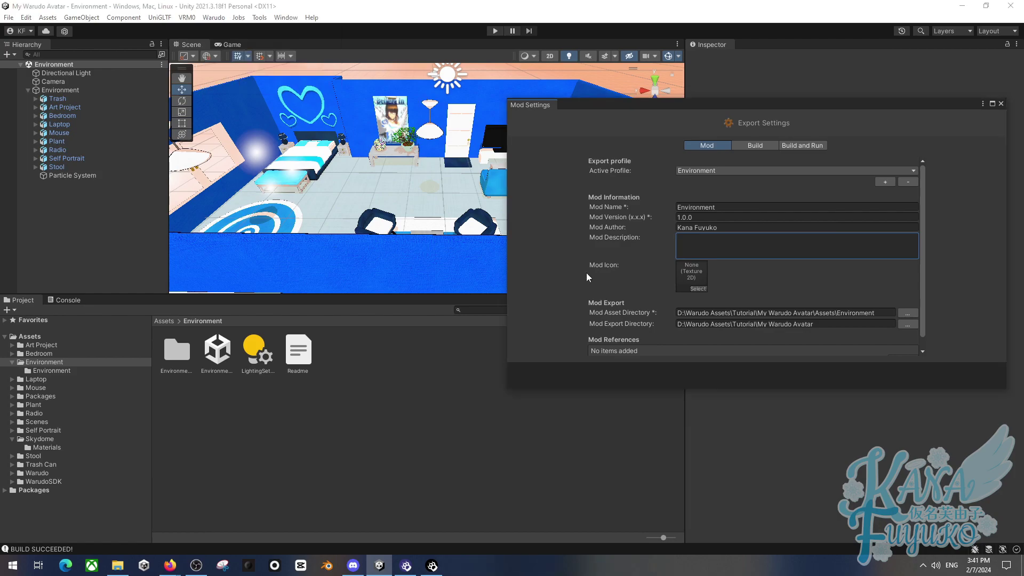
click(690, 325)
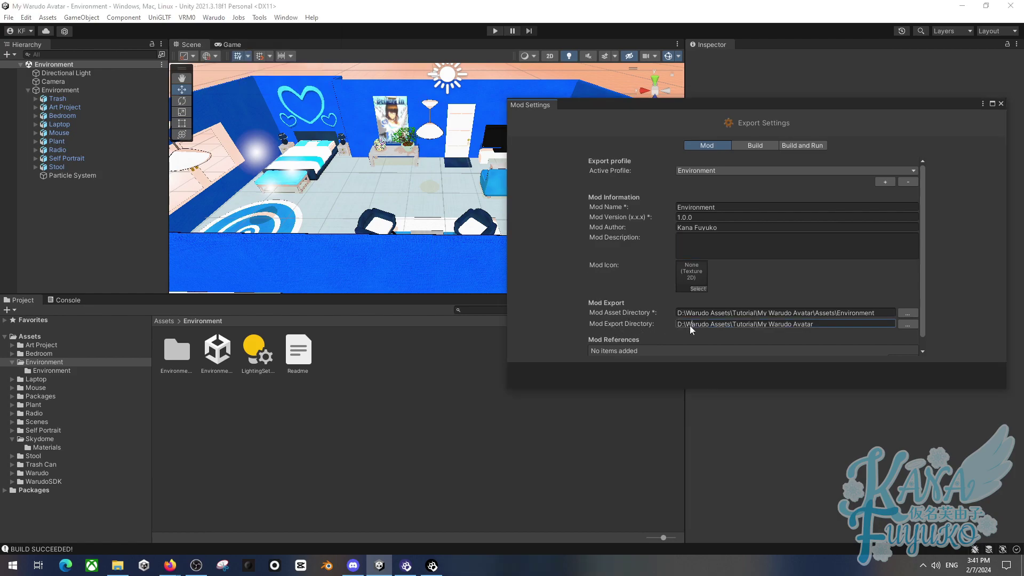
key(BackSpace)
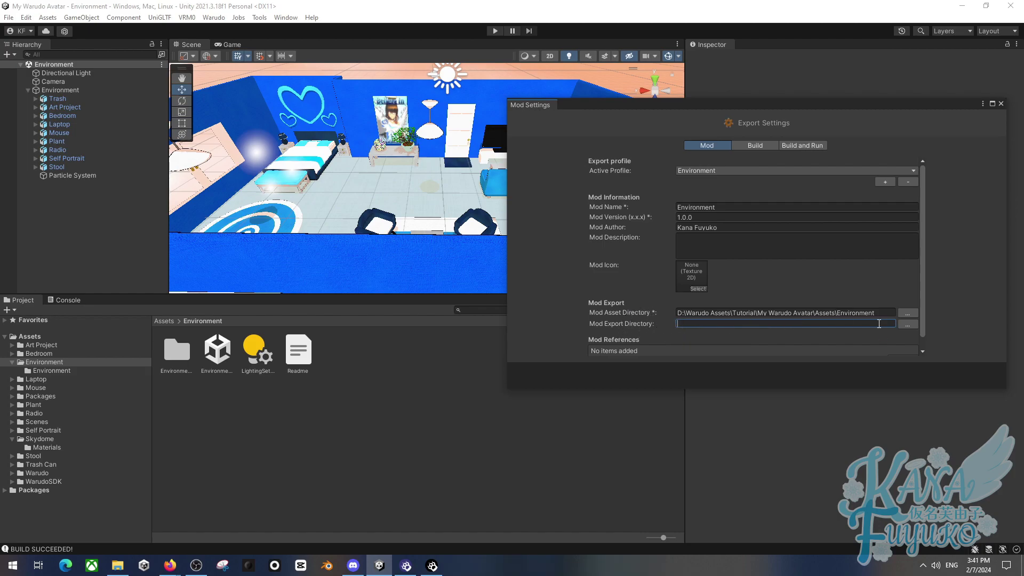
click(907, 325)
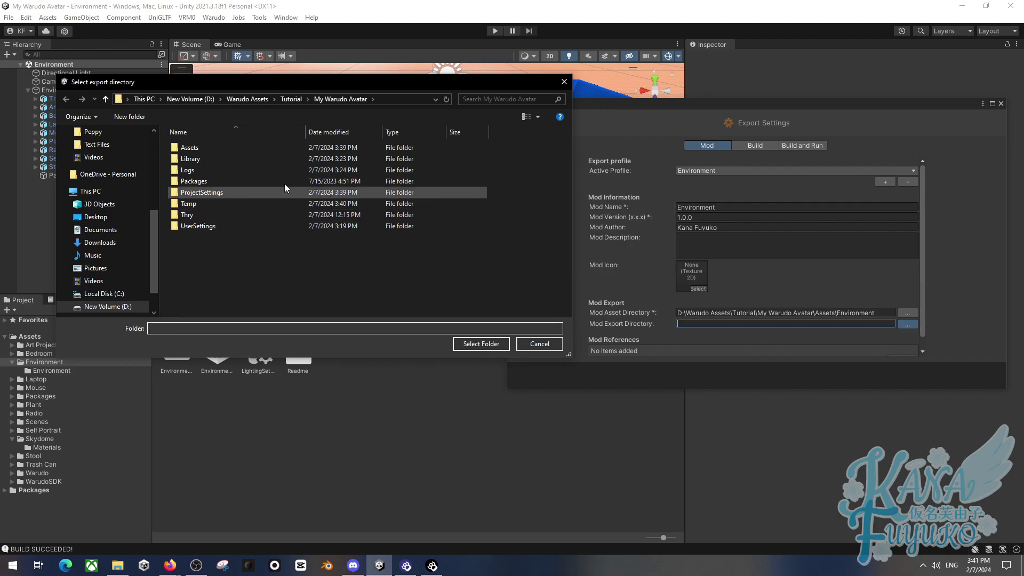
scroll(113, 187, up, 1)
click(114, 170)
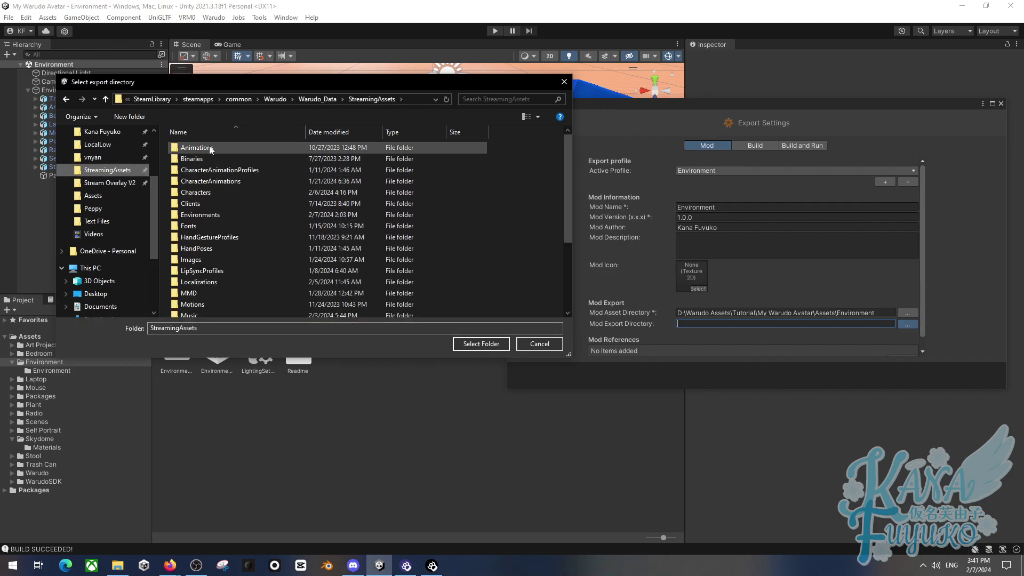
double_click(217, 214)
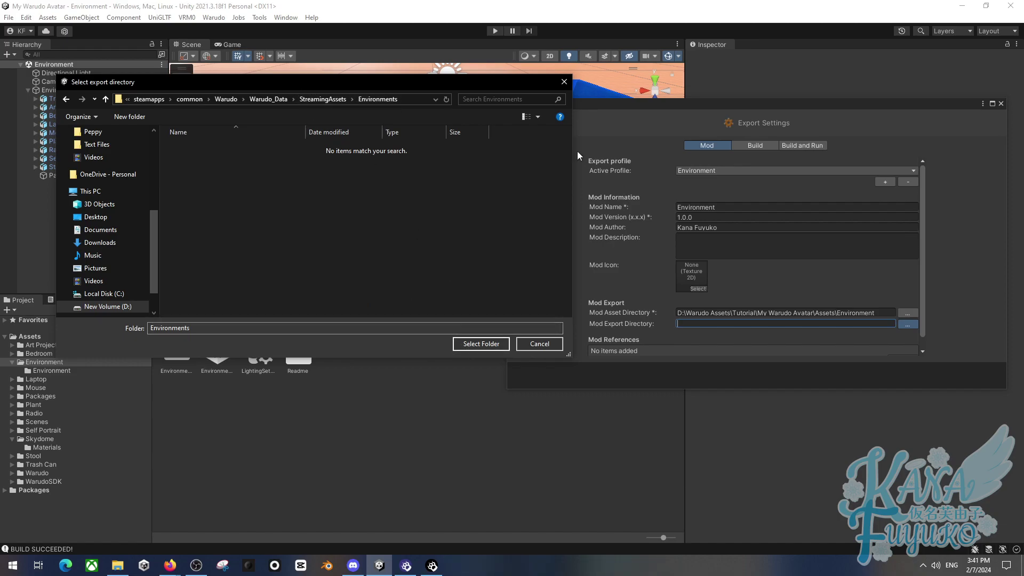
drag(575, 152, 861, 153)
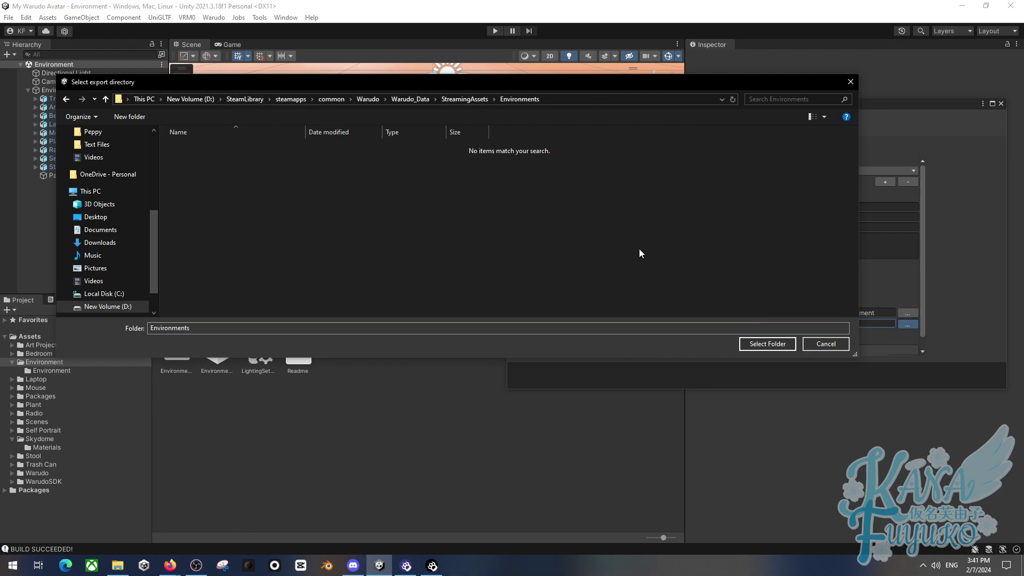
click(768, 344)
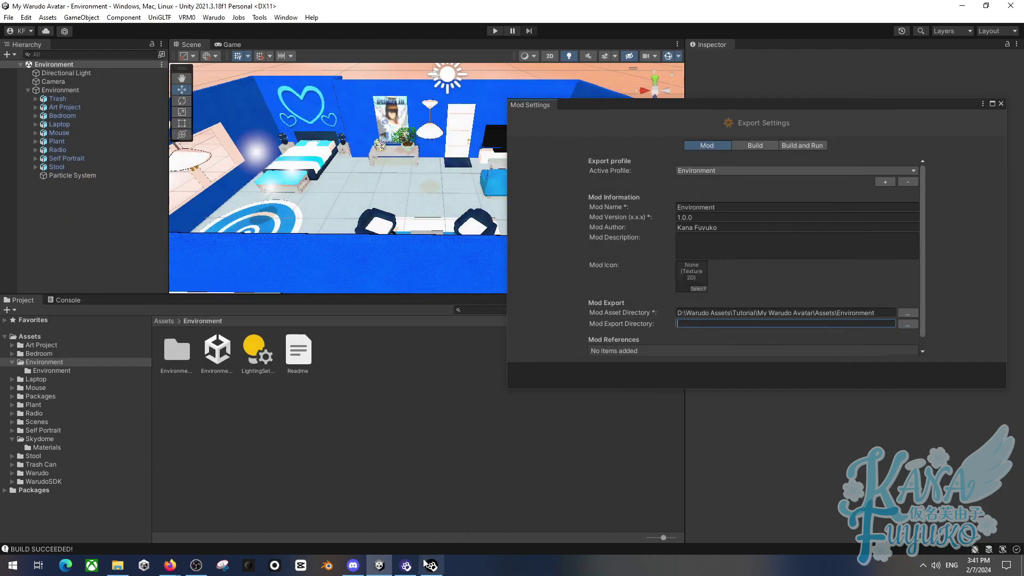
Delete the Environment asset in Warudo's editor, leaving the avatar against the default sky.
click(432, 565)
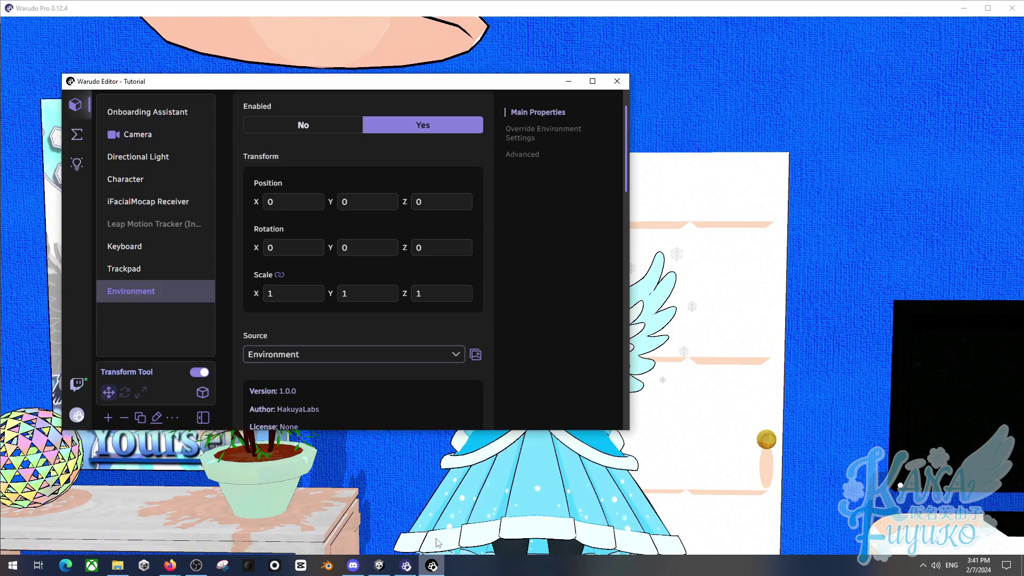
click(124, 418)
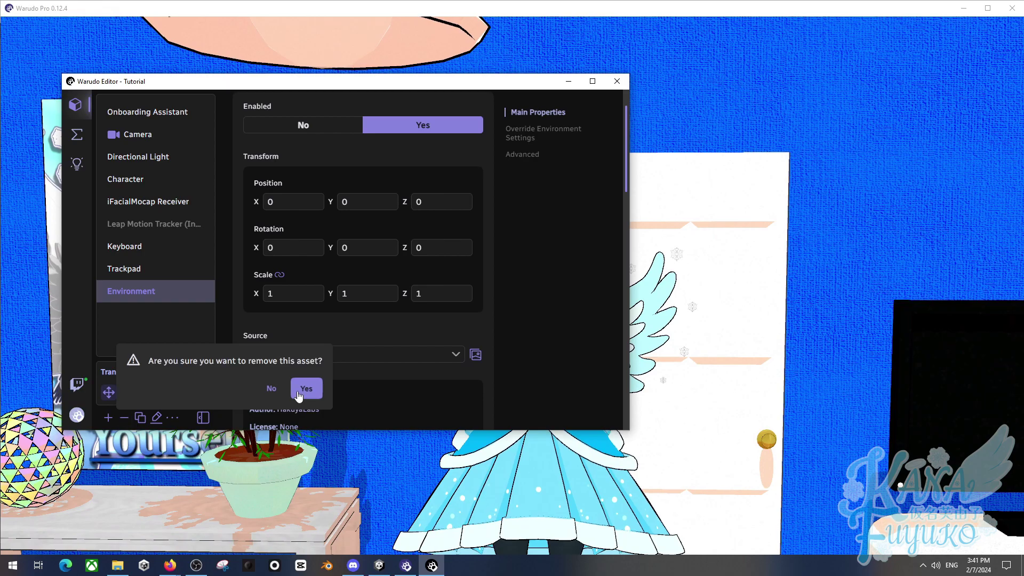
click(299, 395)
click(658, 159)
middle_drag(532, 219, 494, 334)
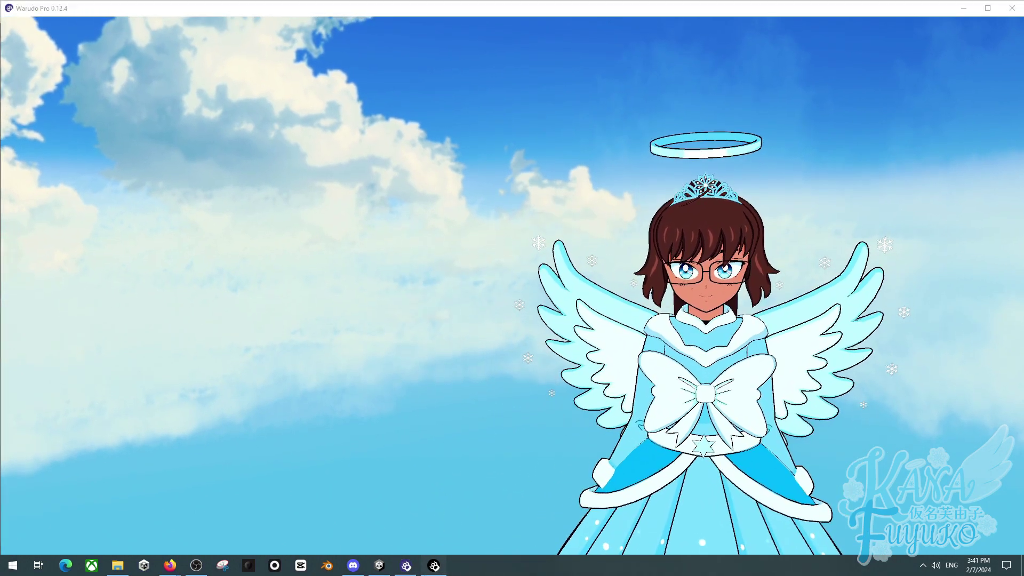
key(alt+Tab)
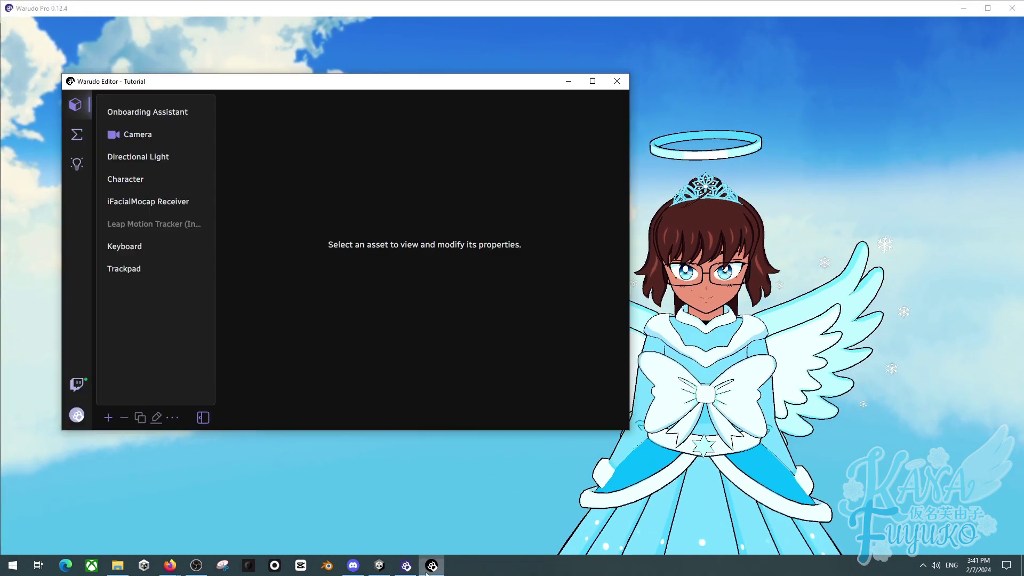
click(77, 415)
Browse Warudo's data folder into Environments, then back up to Warudo_Data.
click(114, 260)
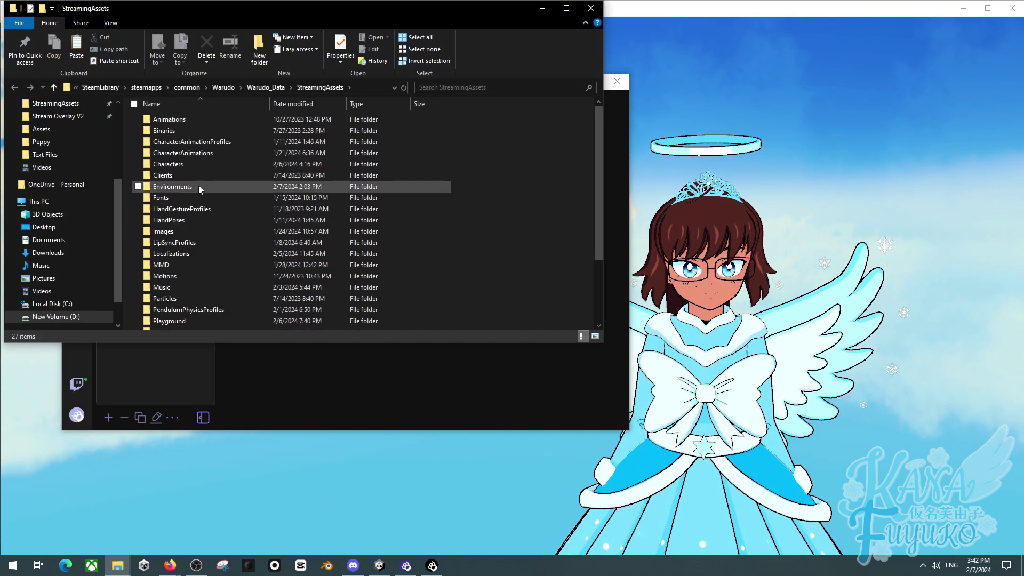
double_click(198, 185)
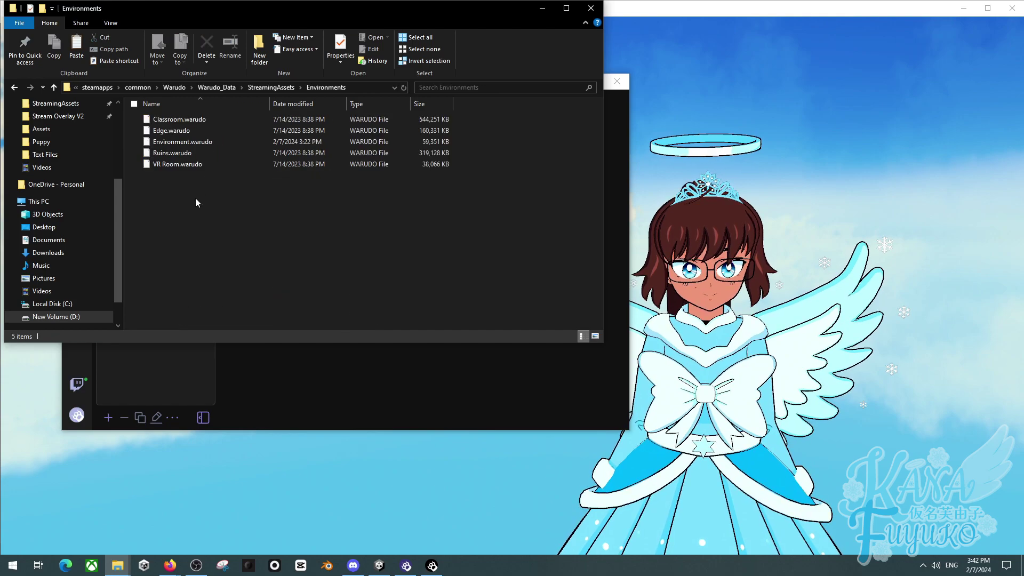
click(357, 87)
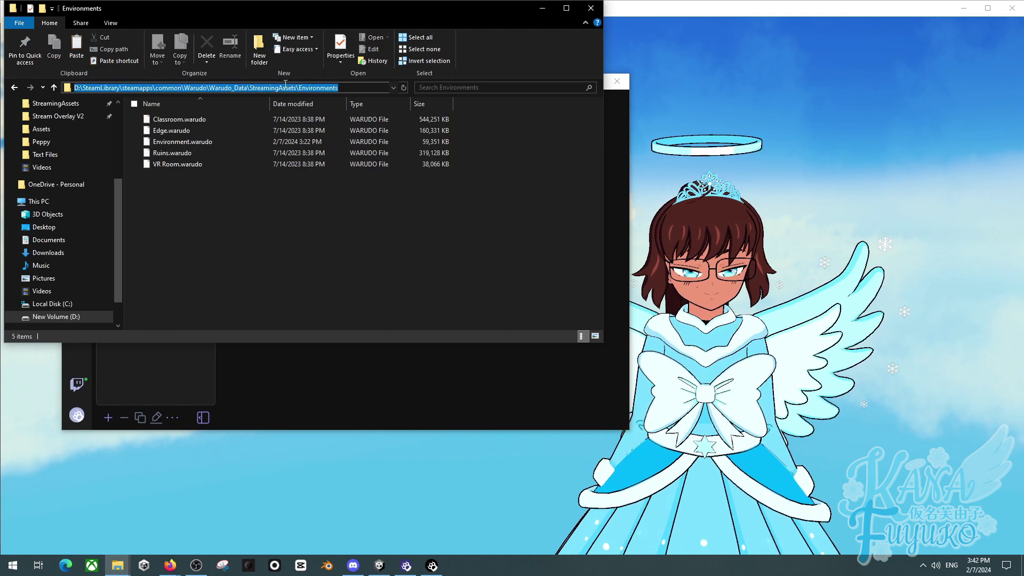
click(383, 216)
click(270, 87)
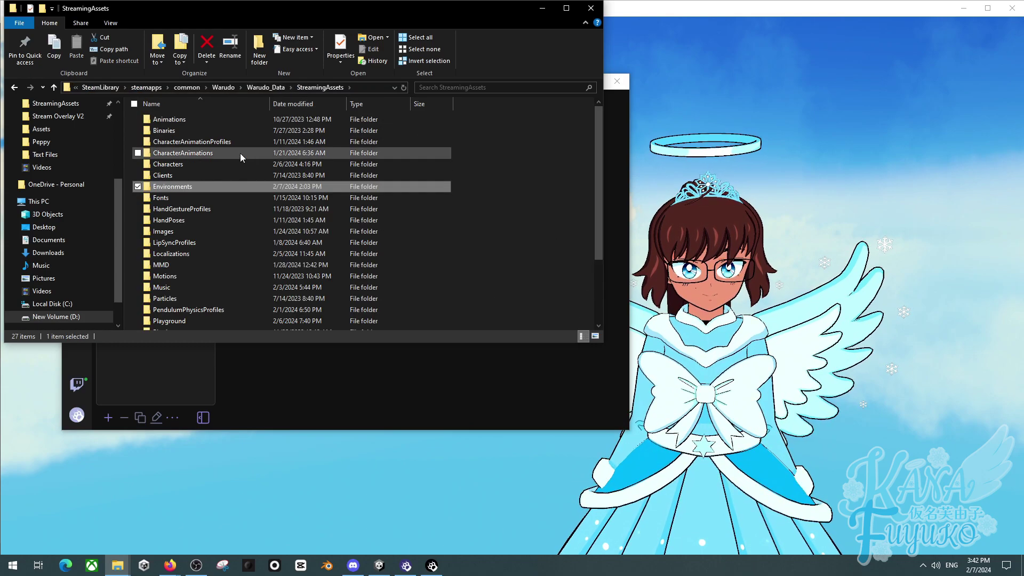
click(261, 87)
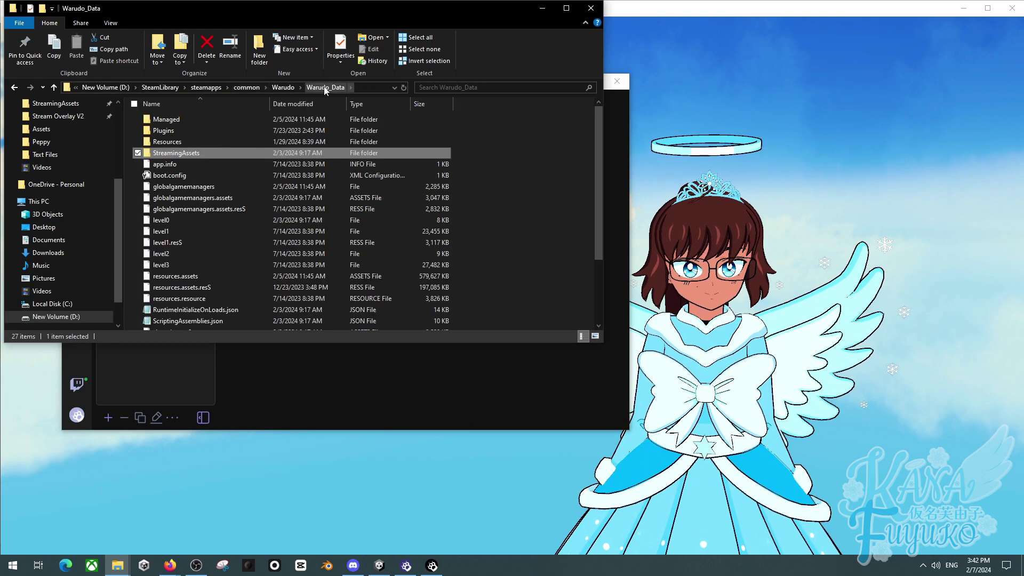
Pin StreamingAssets to Quick access, open it from the pin, and close Explorer.
right_click(179, 154)
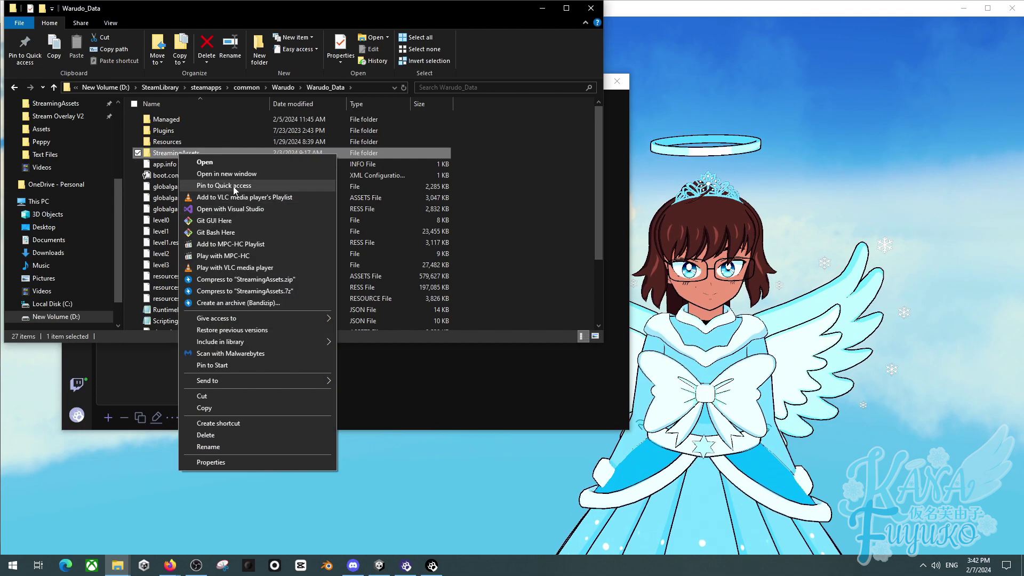
click(299, 185)
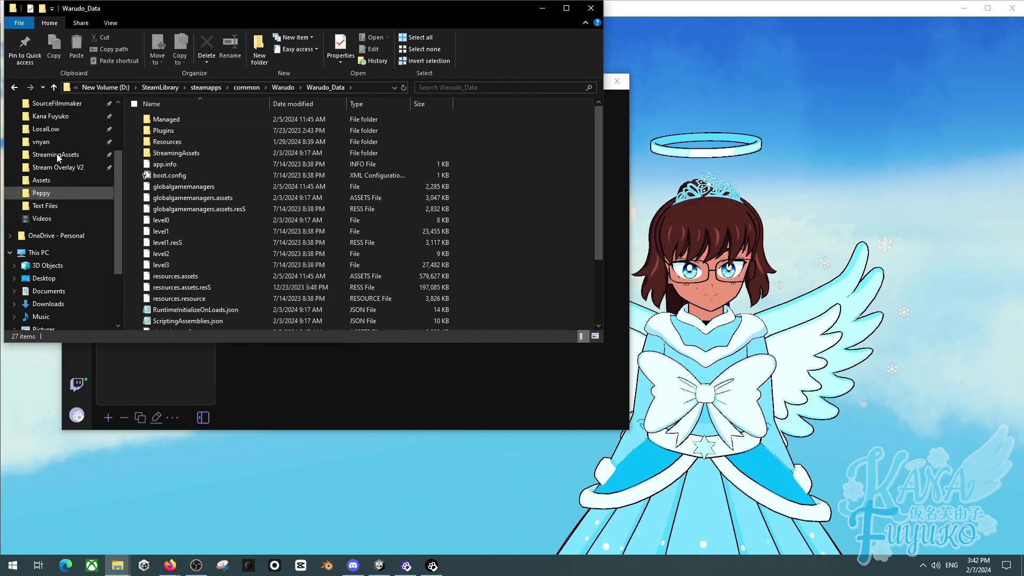
click(62, 170)
scroll(242, 211, down, 3)
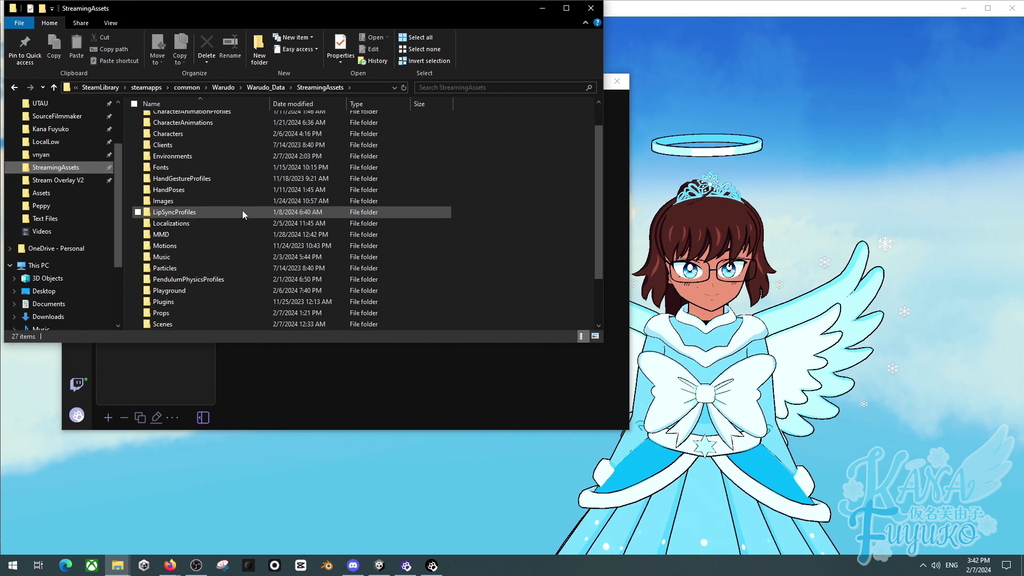
scroll(235, 160, up, 3)
scroll(239, 248, down, 3)
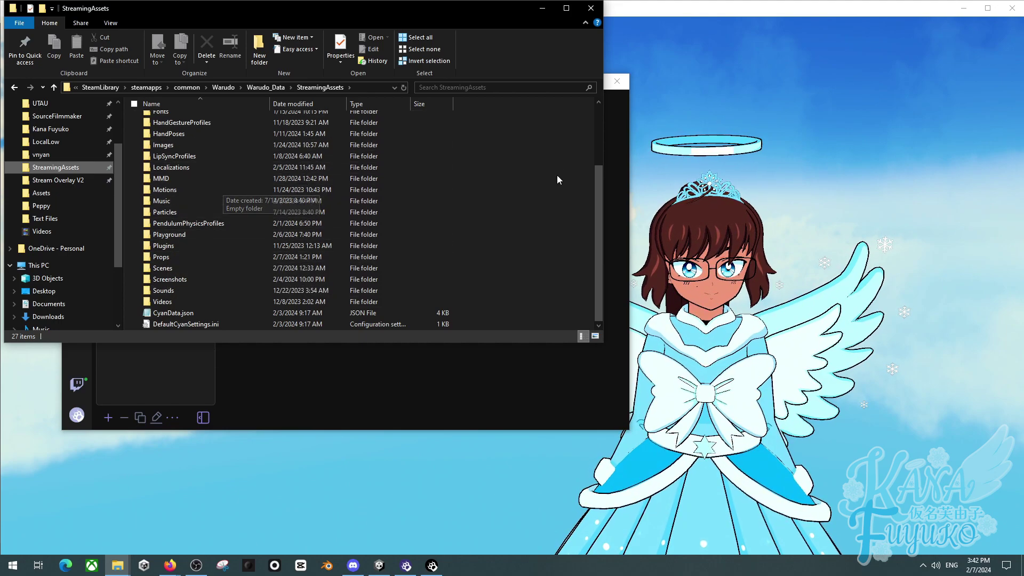
drag(484, 10, 508, 80)
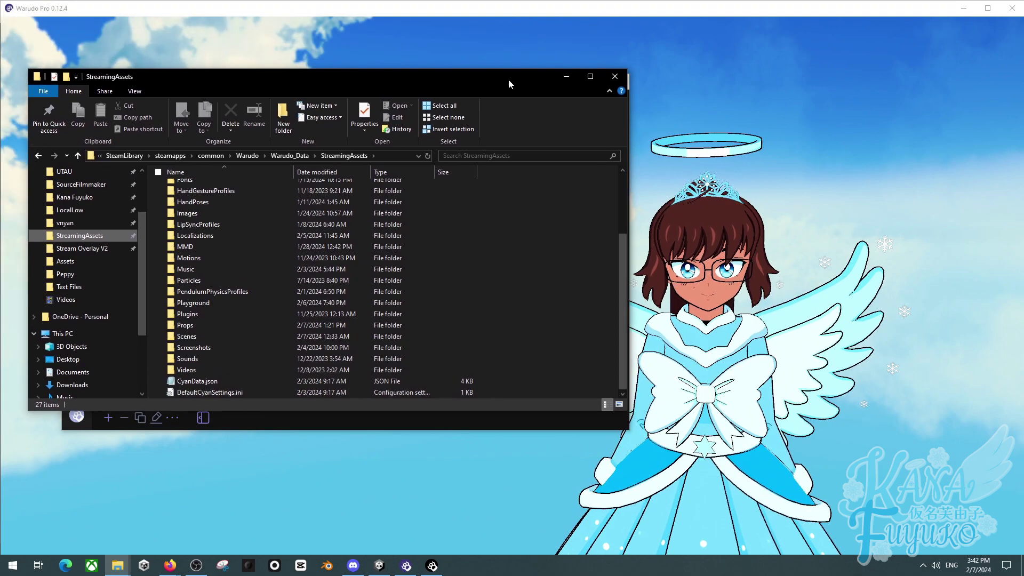
click(619, 77)
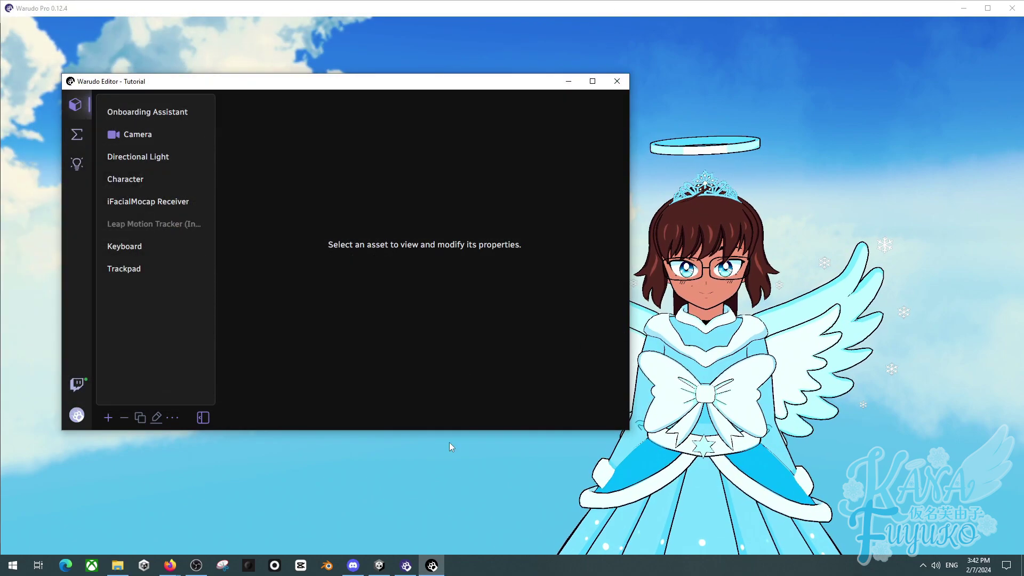
Build the Environment mod so Environment.warudo lands in Warudo's Environments folder, then return to Warudo Pro.
click(387, 565)
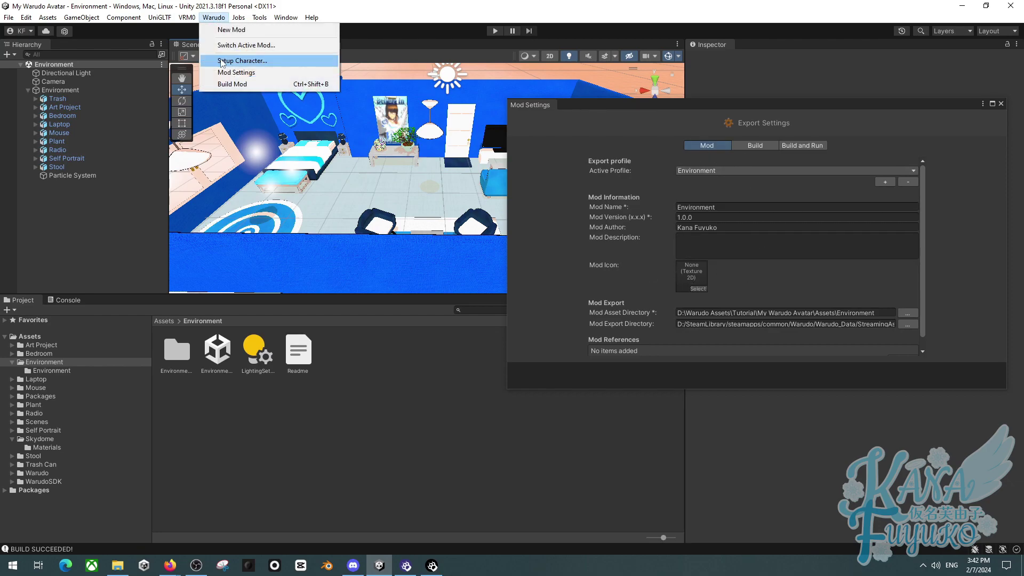
click(230, 86)
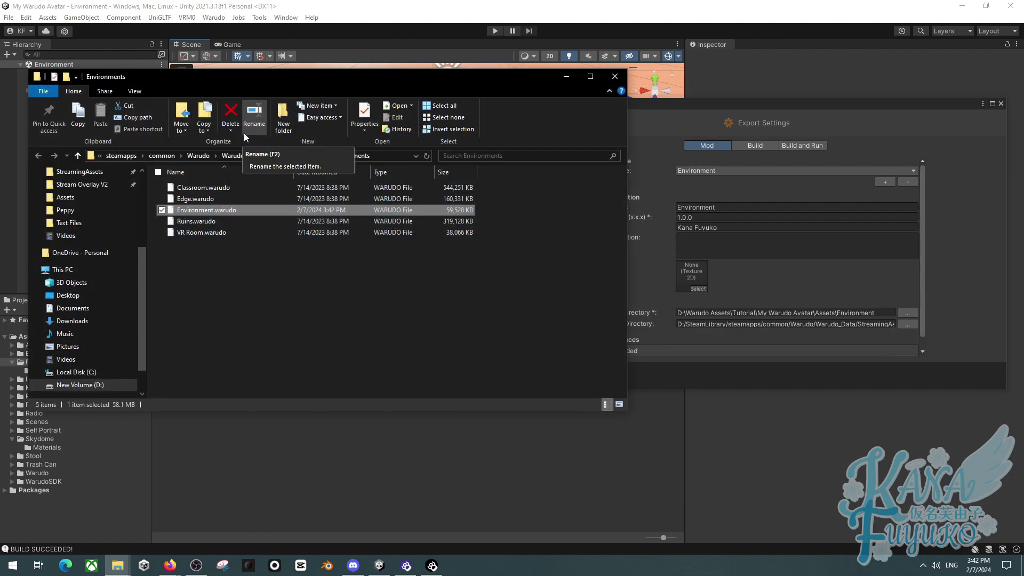
click(346, 267)
drag(457, 87, 471, 93)
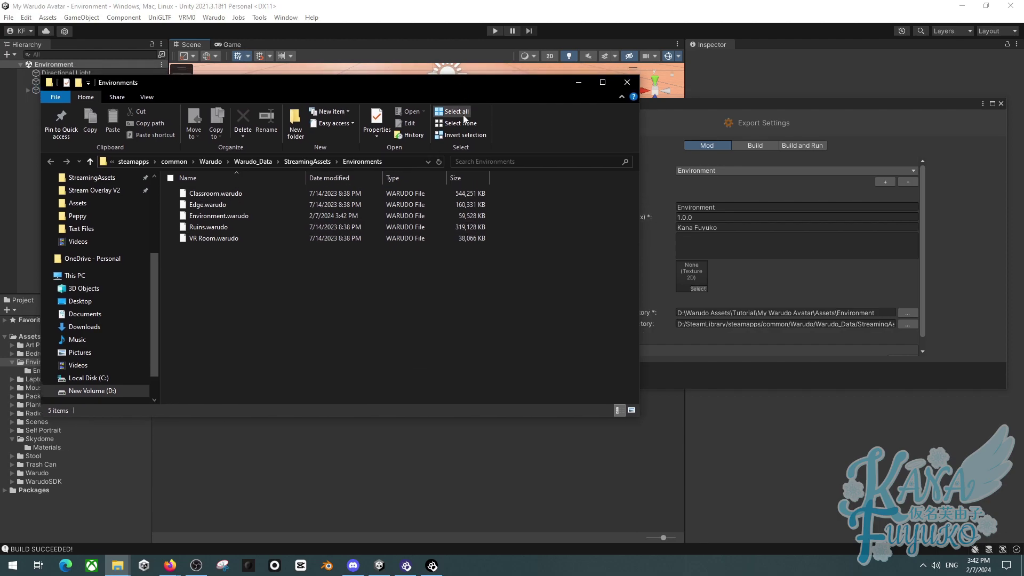
click(408, 563)
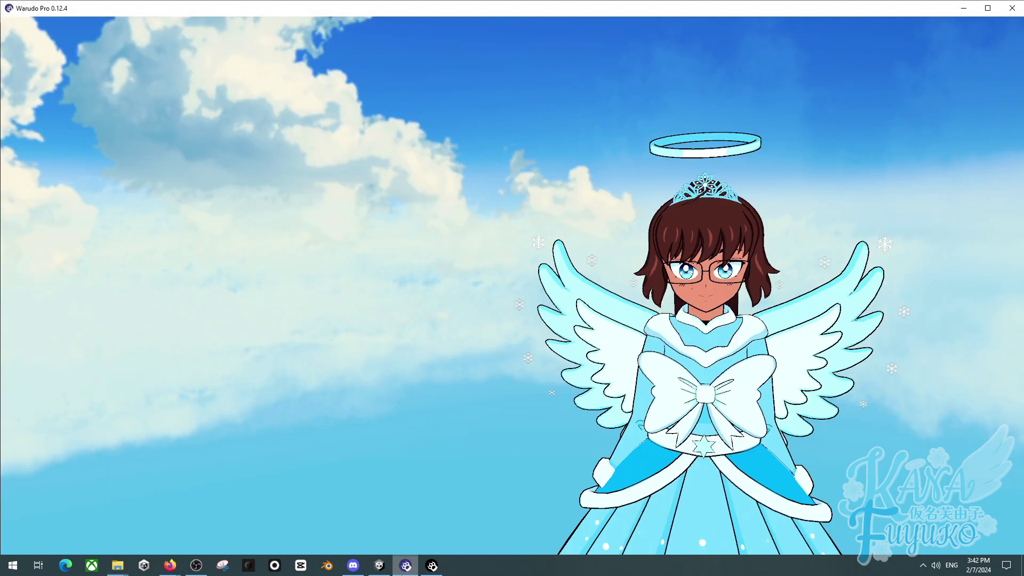
Add a new Environments > Environment asset and set its Source to the custom Environment mod.
scroll(503, 351, up, 3)
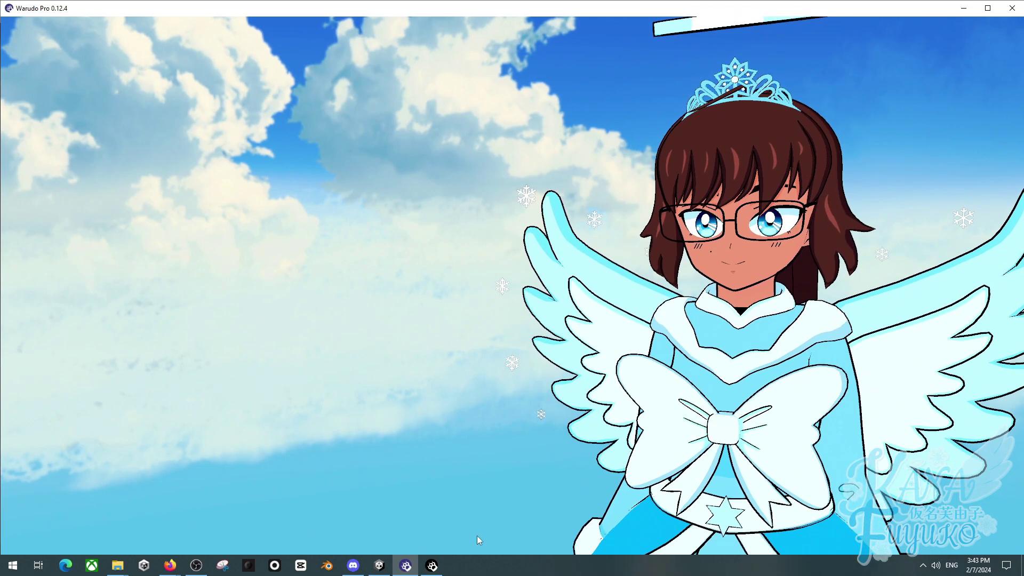
click(441, 570)
drag(255, 91, 302, 73)
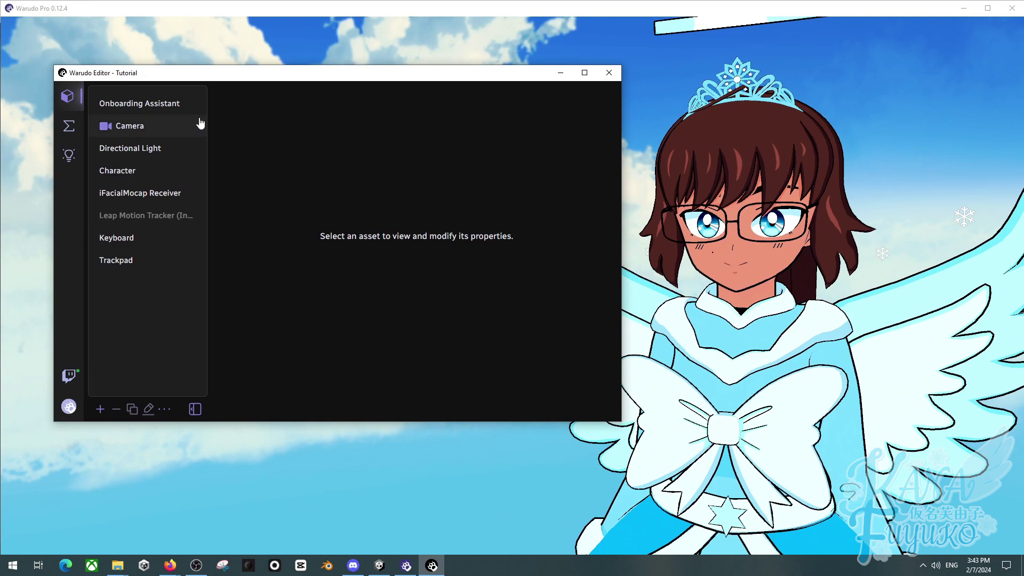
click(100, 409)
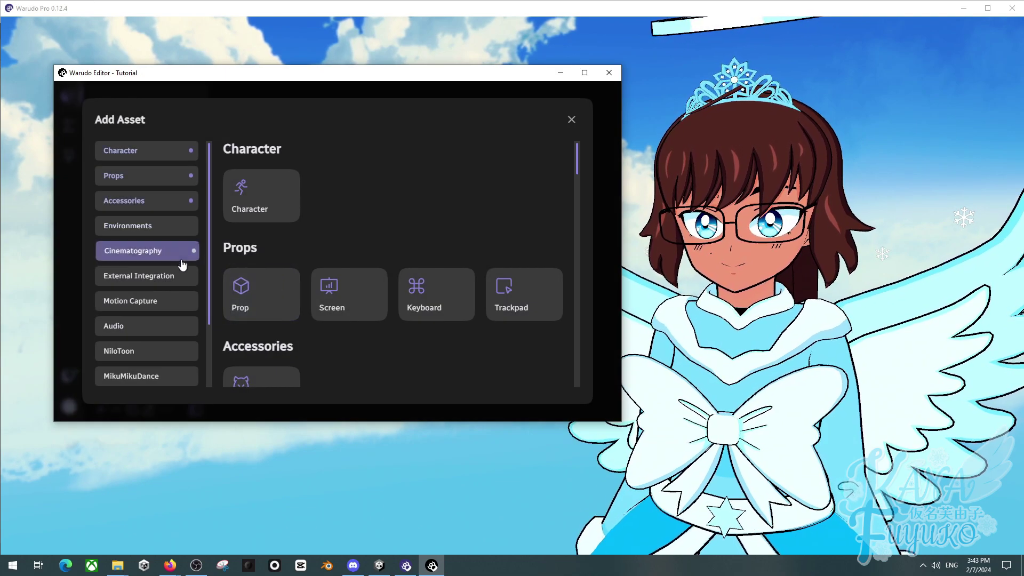
click(169, 229)
click(258, 211)
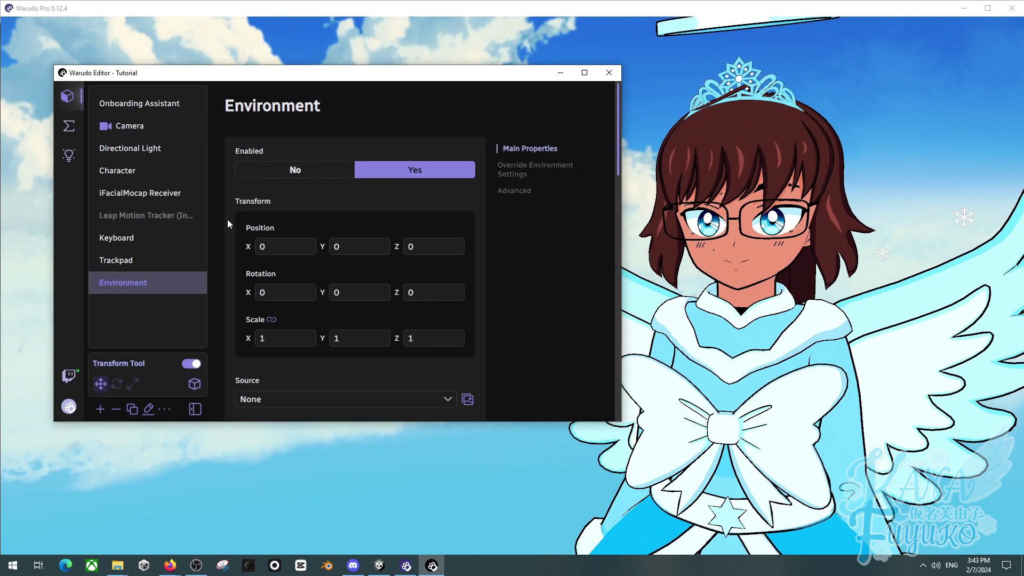
scroll(396, 275, down, 3)
click(401, 240)
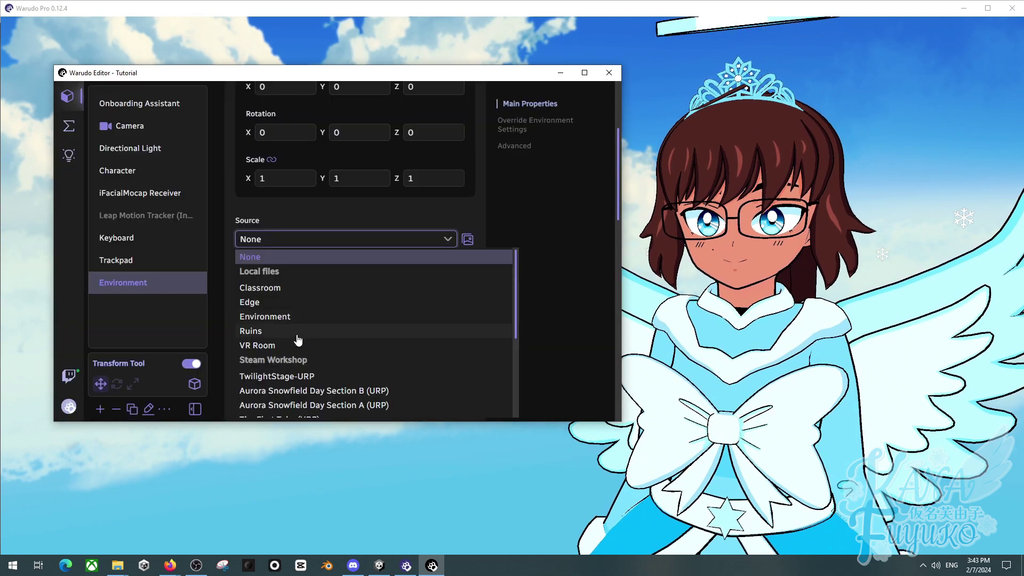
click(294, 317)
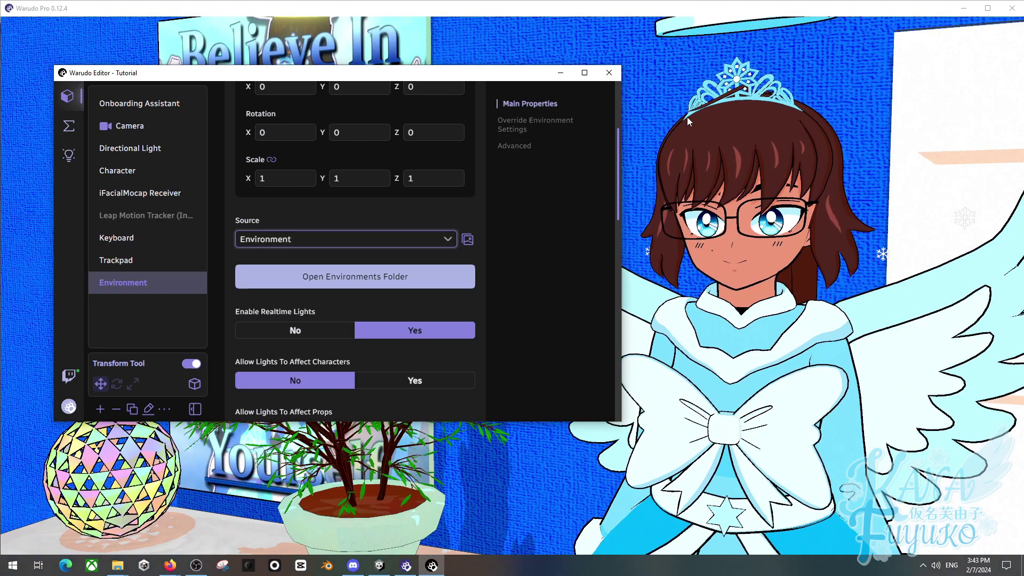
Orbit and zoom the camera around the bedroom, swinging up above the room.
scroll(728, 151, down, 10)
right_drag(728, 151, 675, 239)
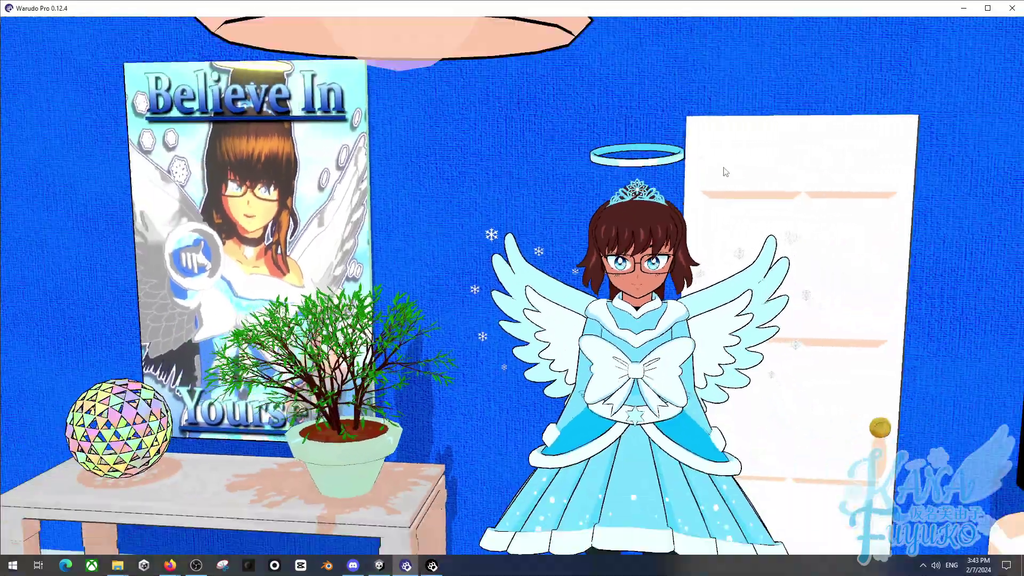
scroll(671, 220, down, 5)
scroll(697, 137, up, 5)
right_drag(696, 137, 669, 243)
scroll(439, 341, down, 3)
scroll(711, 337, up, 3)
scroll(712, 337, down, 3)
scroll(500, 244, up, 2)
scroll(500, 242, down, 2)
scroll(724, 243, up, 2)
scroll(724, 242, down, 2)
scroll(669, 243, up, 2)
scroll(669, 243, up, 4)
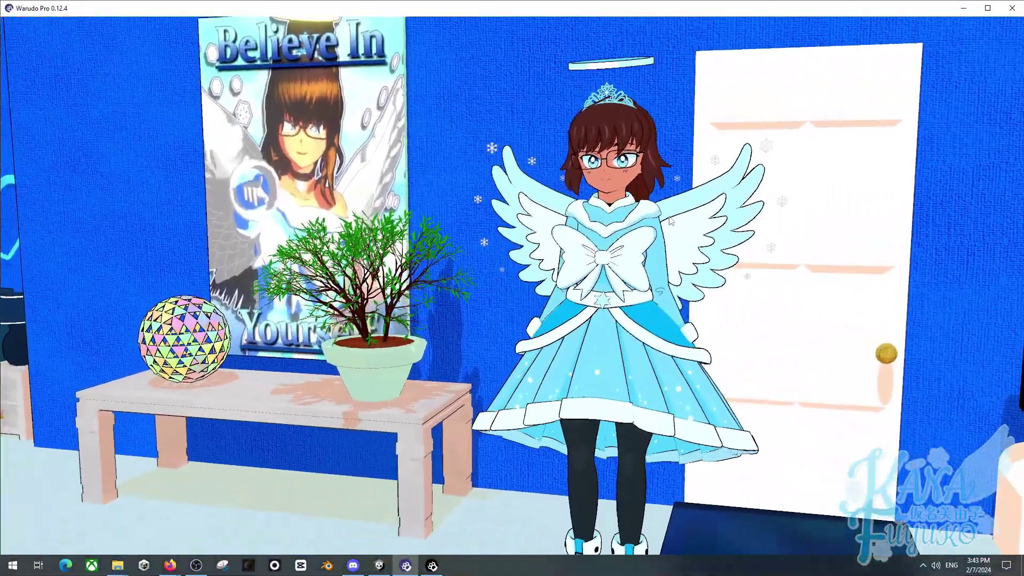
scroll(671, 240, down, 4)
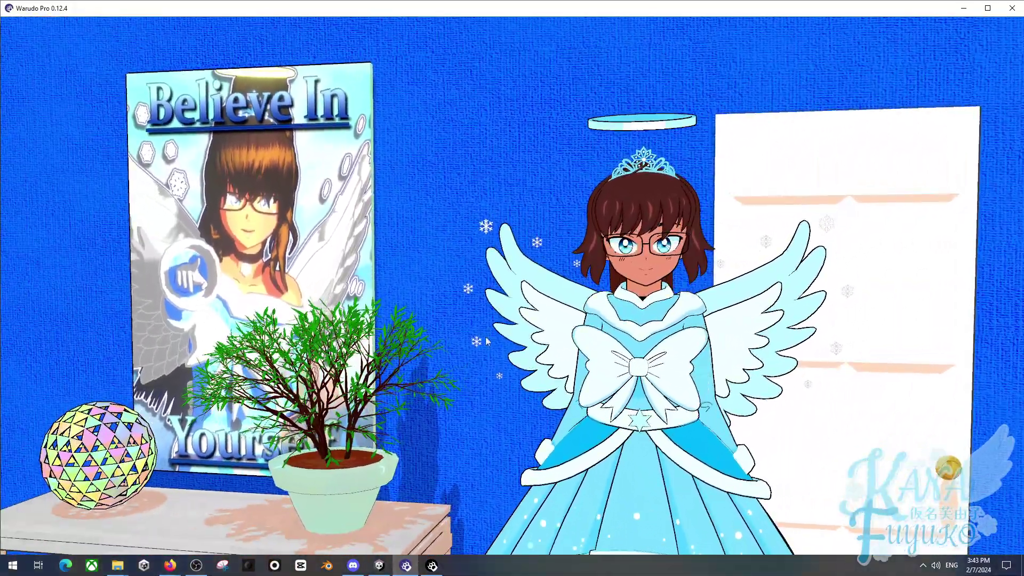
scroll(589, 291, up, 3)
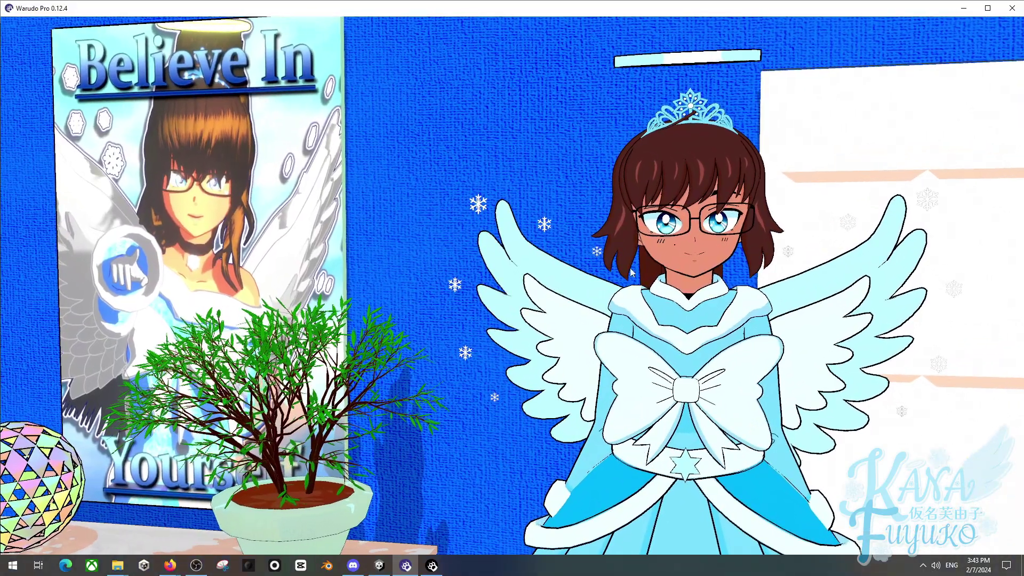
scroll(594, 283, up, 3)
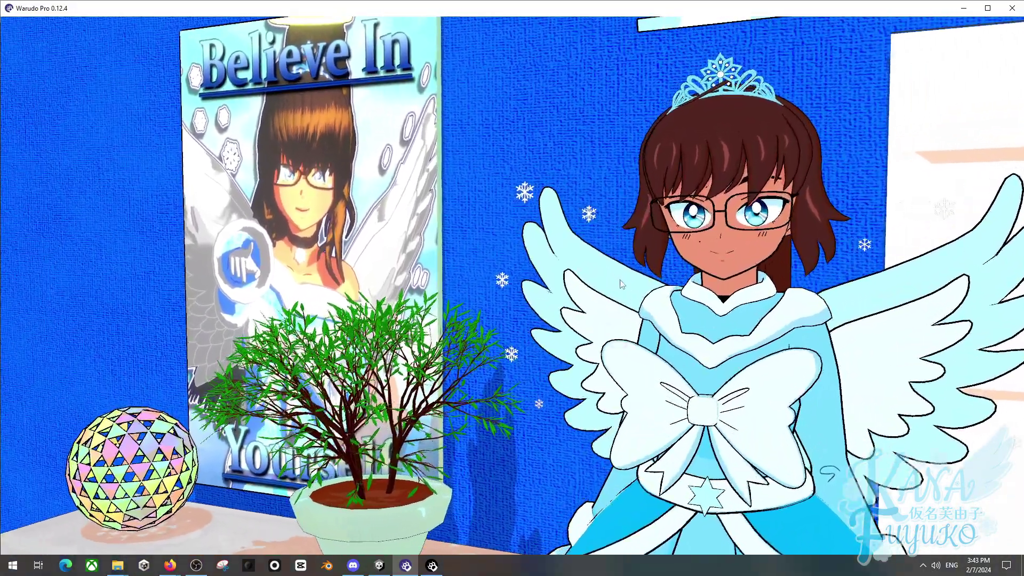
scroll(607, 295, up, 2)
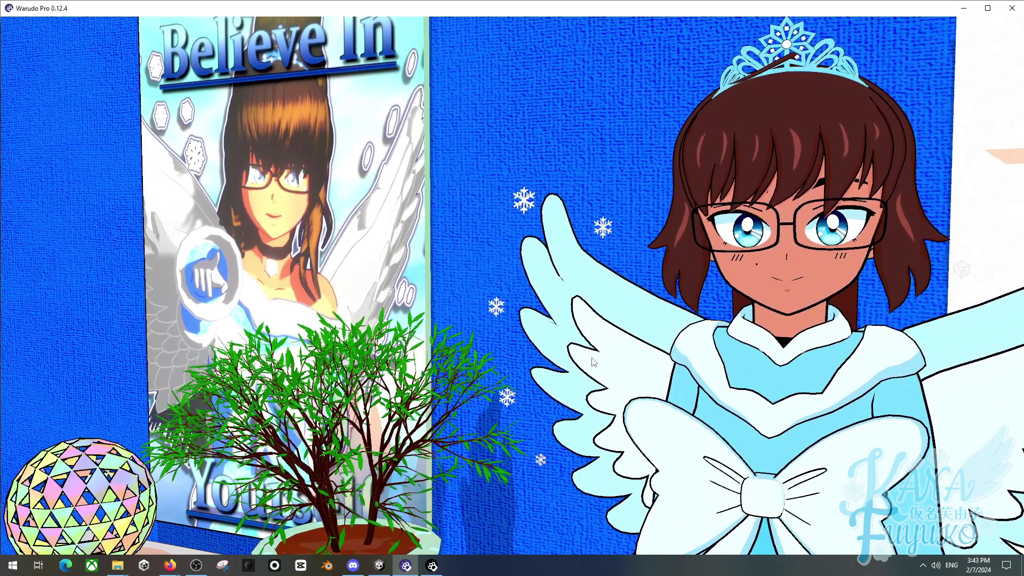
Send the editor behind the 3D view and orbit around the avatar toward the bed.
click(441, 571)
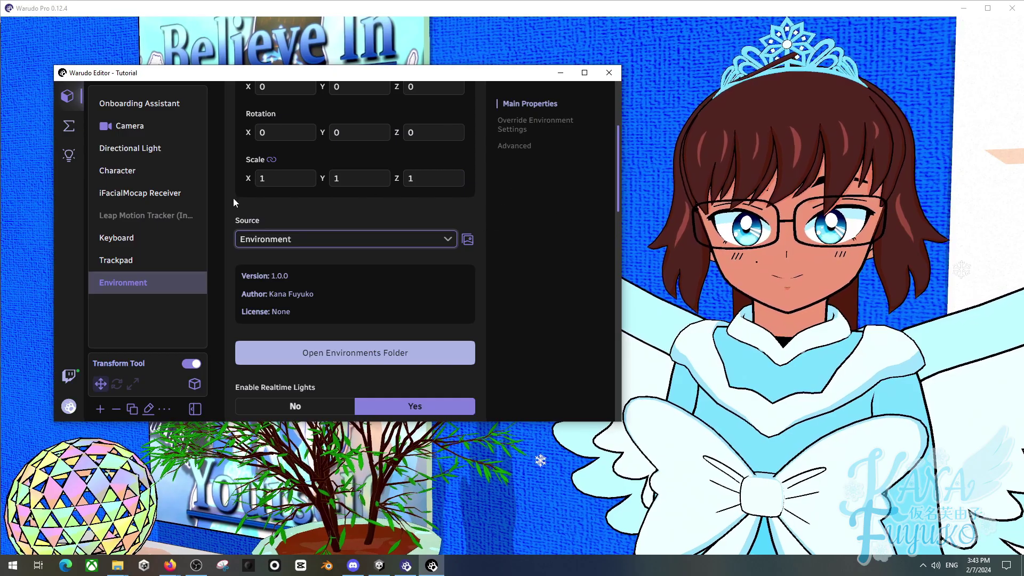
click(752, 267)
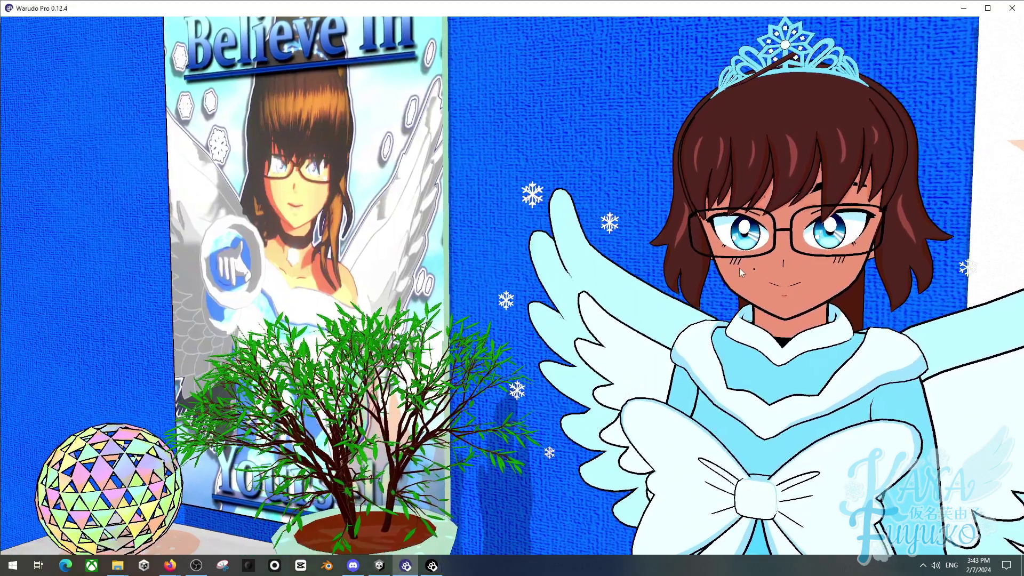
scroll(739, 268, down, 5)
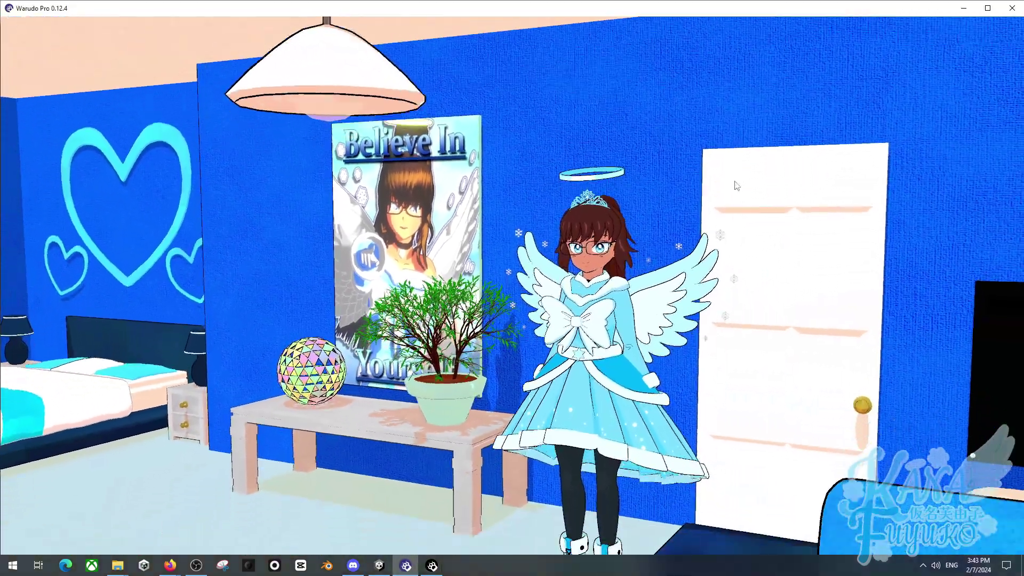
scroll(737, 185, up, 5)
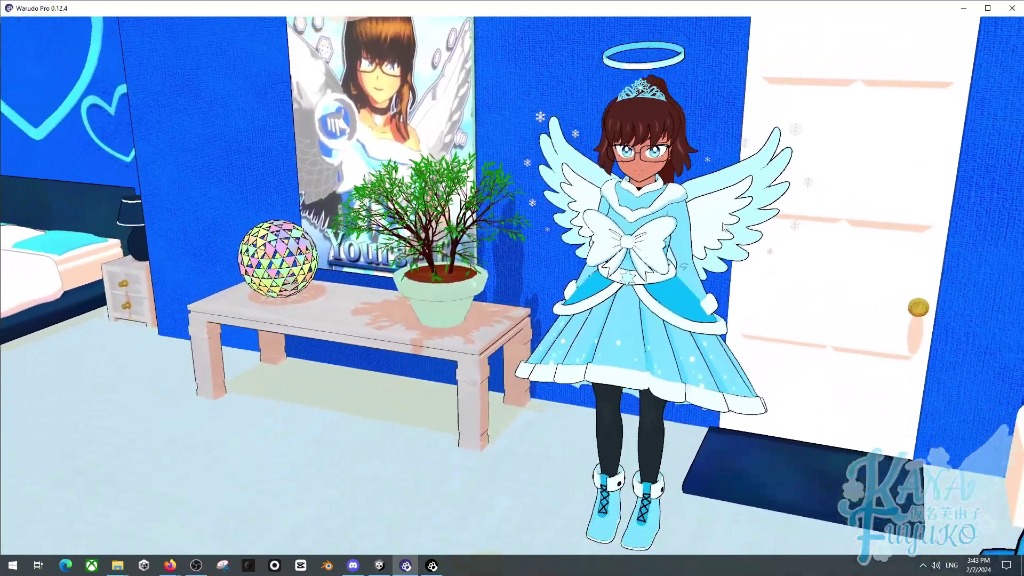
right_drag(723, 227, 655, 237)
Zoom in and out around the avatar, then orbit to a higher view of the room.
scroll(646, 232, up, 3)
scroll(643, 224, up, 3)
scroll(654, 237, down, 3)
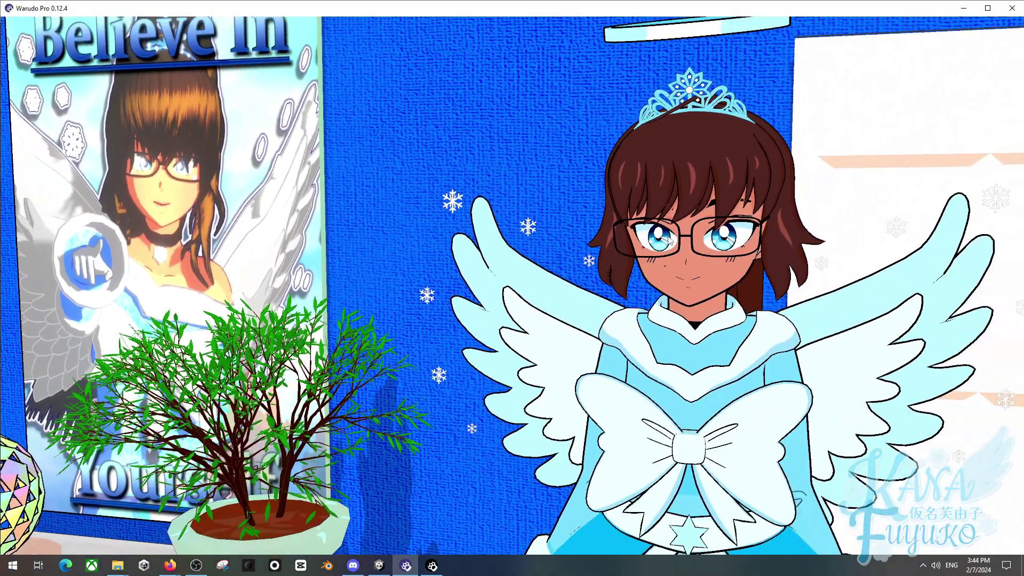
scroll(680, 234, up, 3)
scroll(671, 244, down, 2)
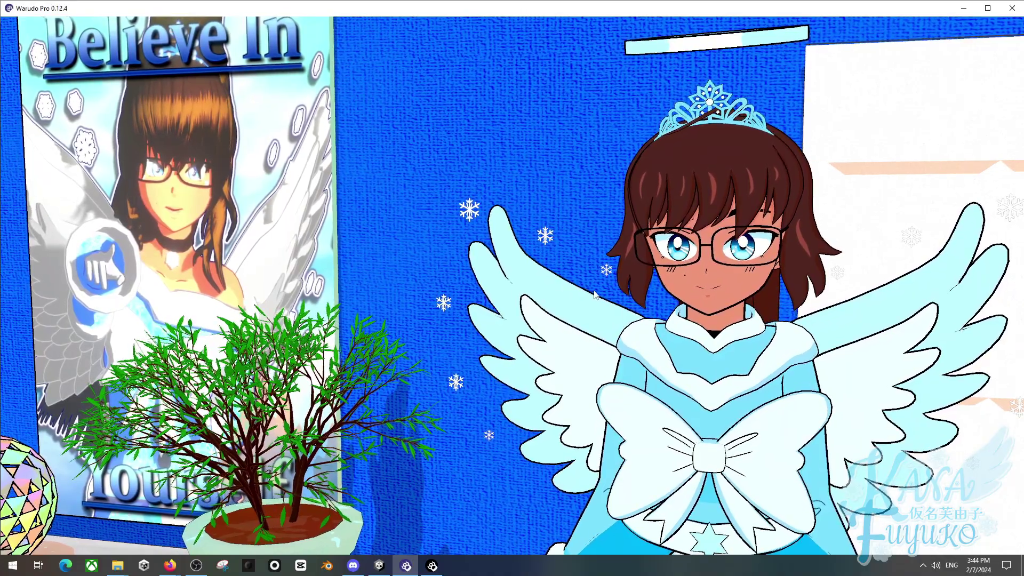
scroll(538, 281, up, 2)
scroll(536, 289, down, 2)
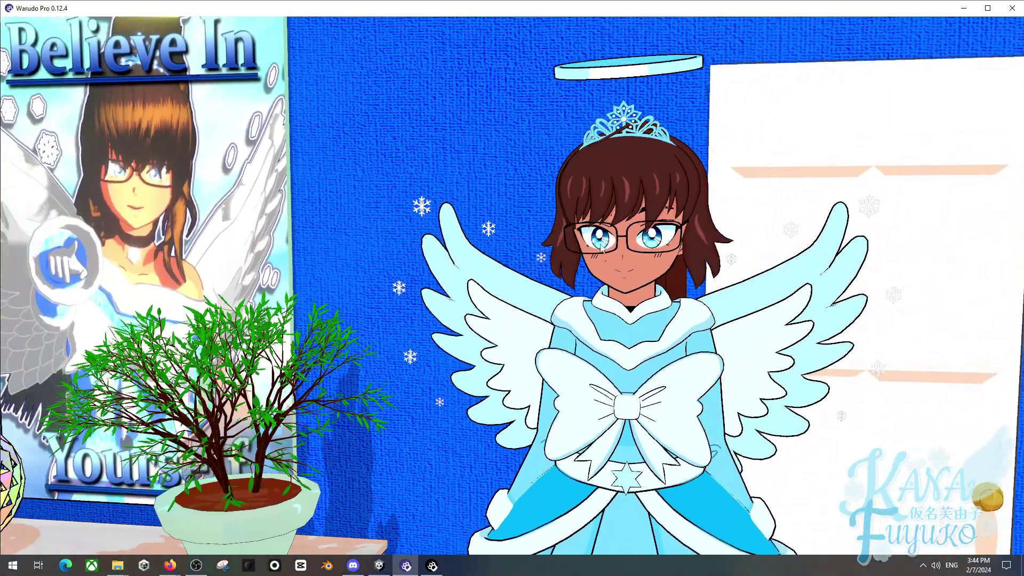
scroll(602, 249, down, 2)
scroll(629, 271, down, 3)
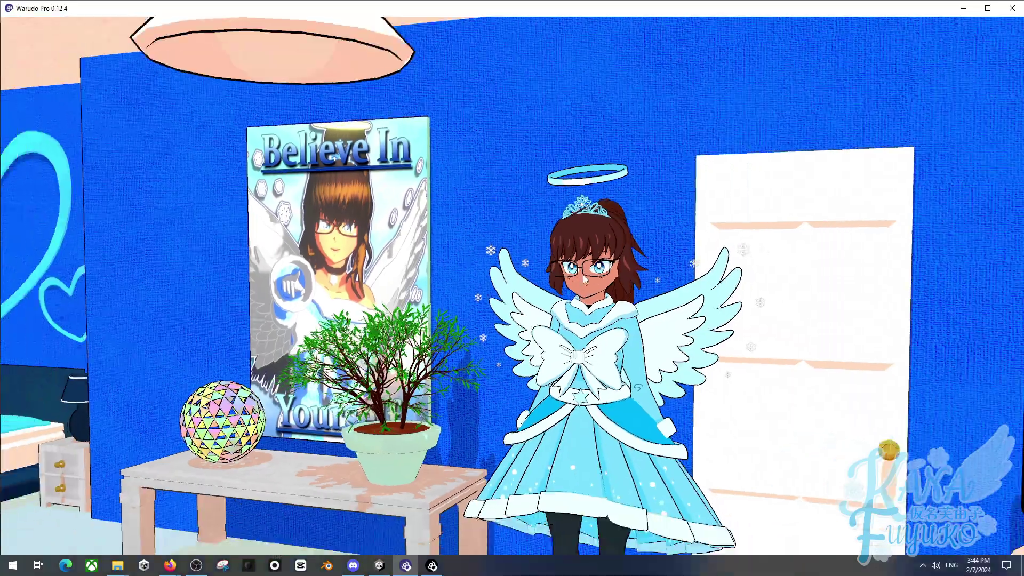
scroll(584, 280, down, 2)
scroll(550, 280, up, 5)
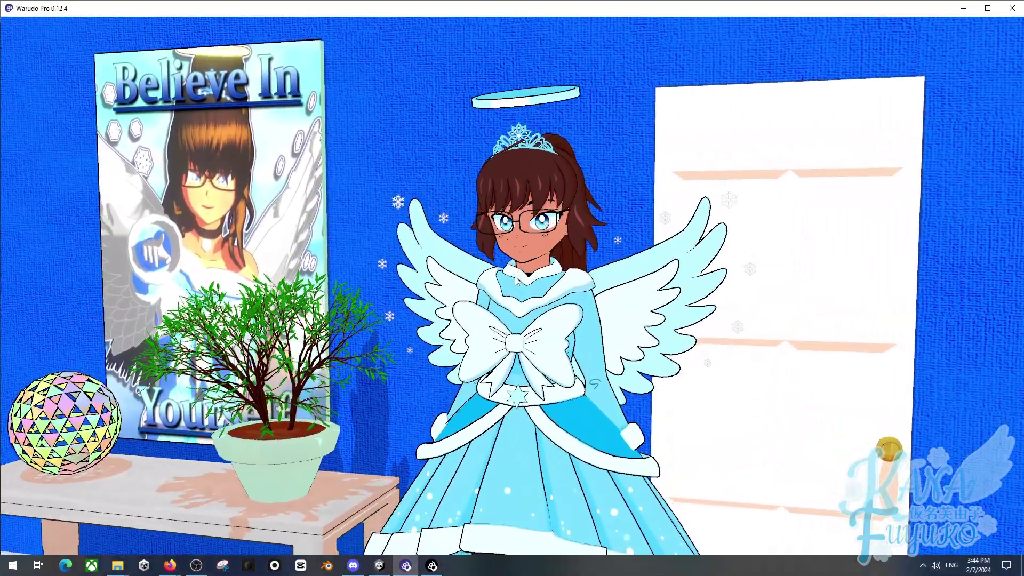
scroll(517, 279, up, 5)
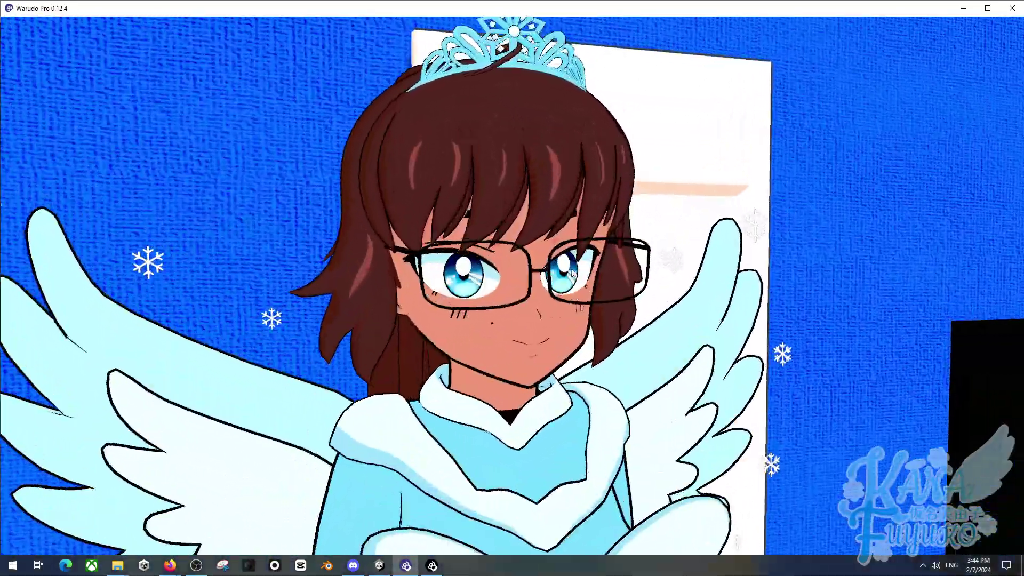
scroll(572, 272, up, 2)
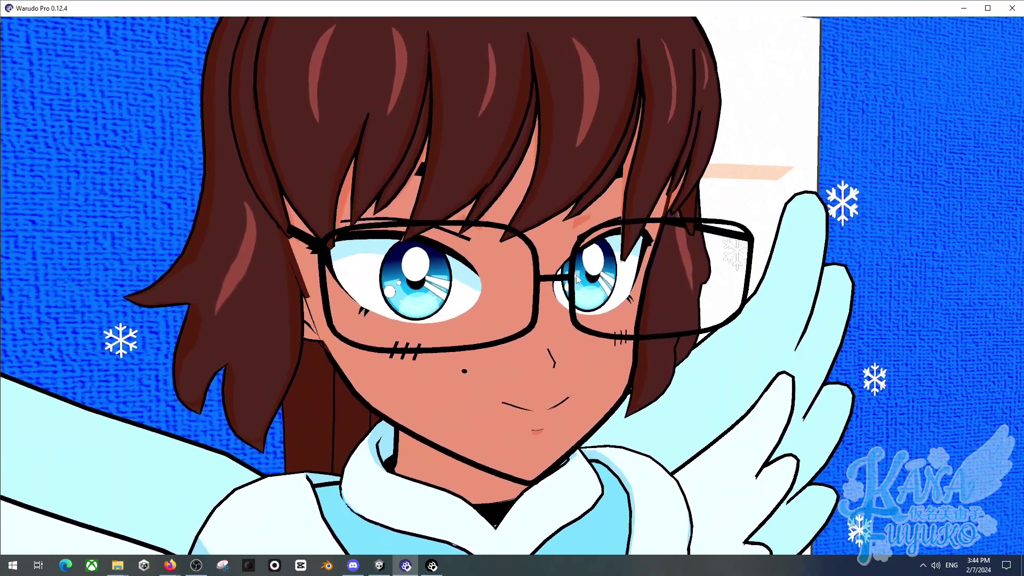
scroll(587, 270, down, 3)
scroll(607, 262, up, 2)
scroll(590, 263, down, 3)
scroll(595, 261, up, 1)
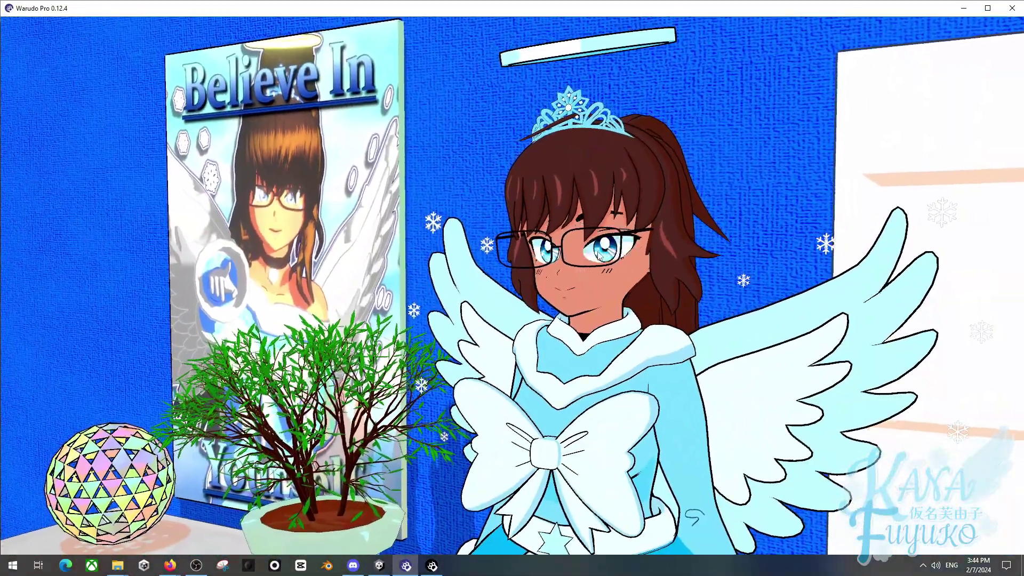
scroll(599, 256, down, 4)
scroll(769, 203, down, 1)
right_drag(716, 191, 744, 175)
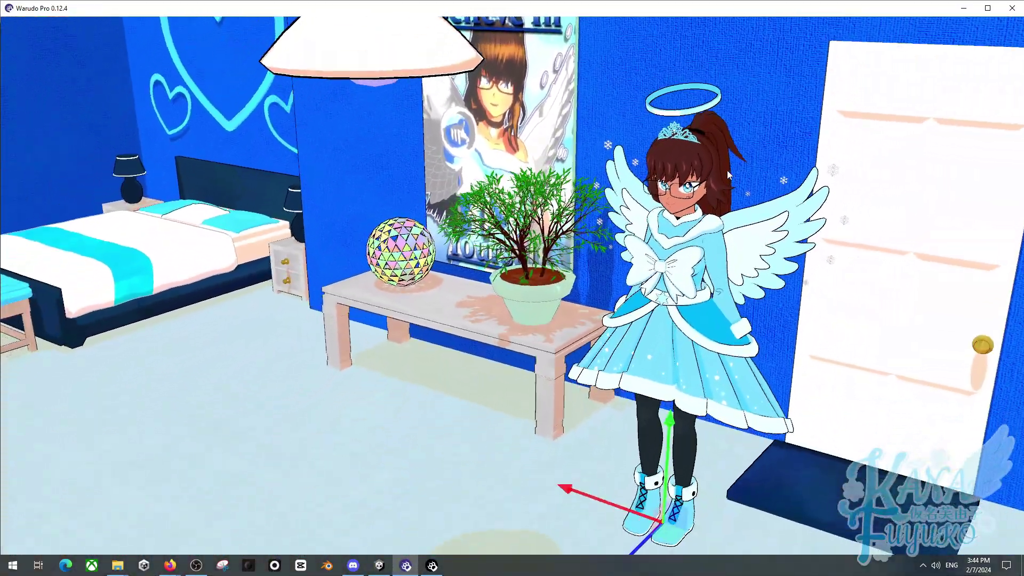
scroll(735, 165, down, 2)
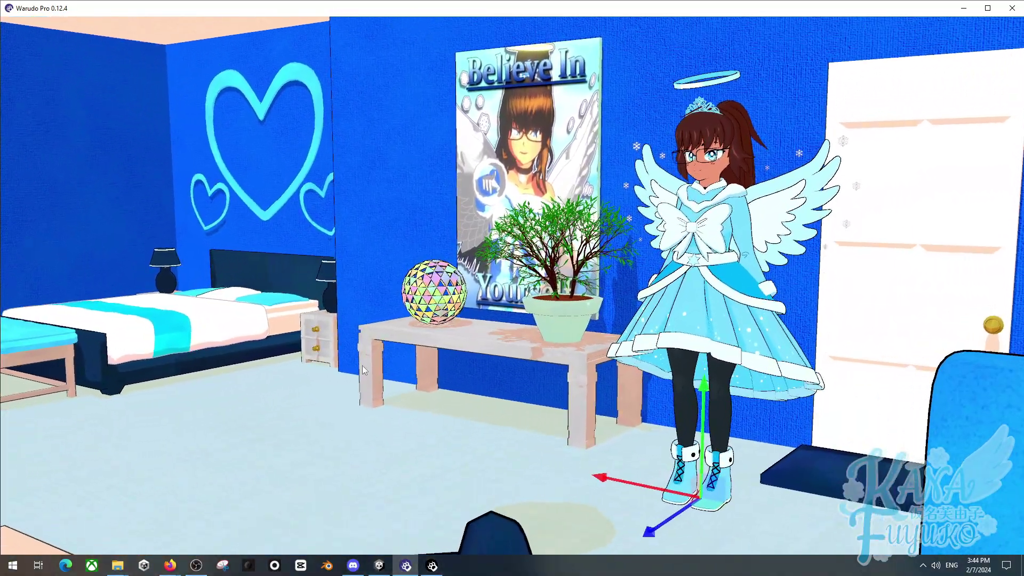
scroll(363, 365, down, 1)
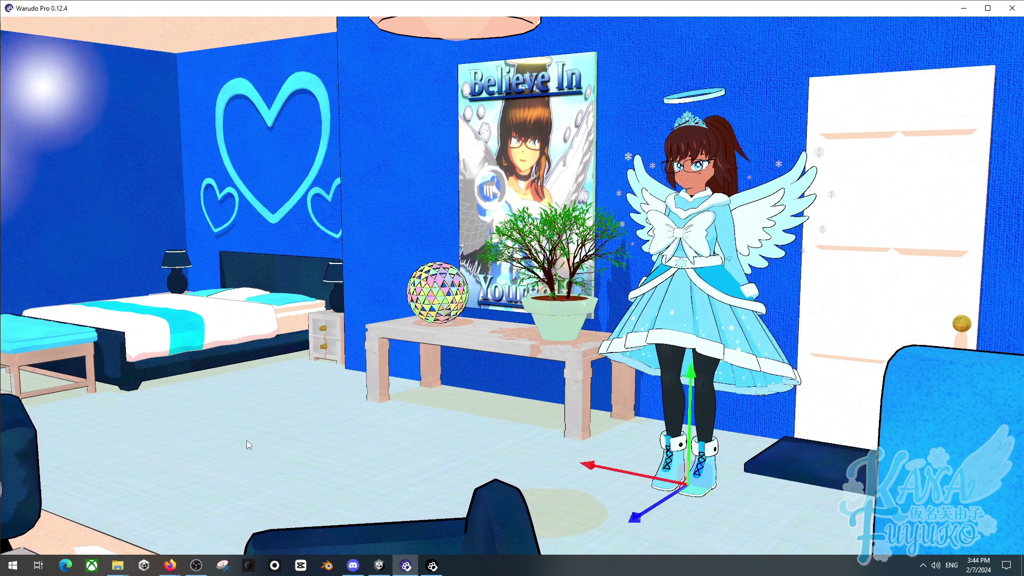